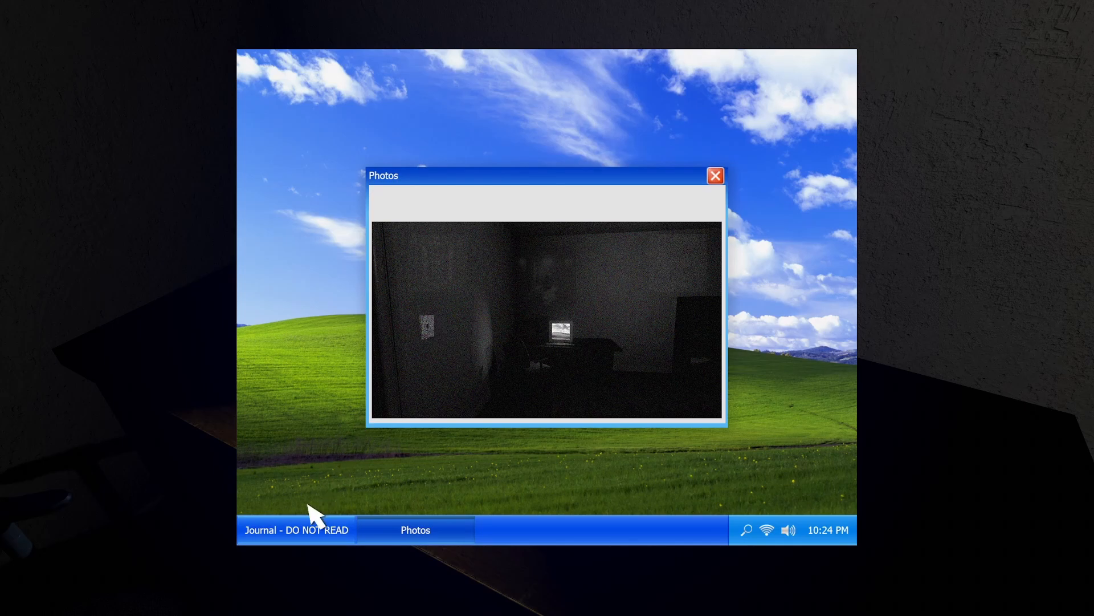
Step: Check the in-game computer by opening its "Journal - DO NOT READ" window and closing it again
left_click(301, 528)
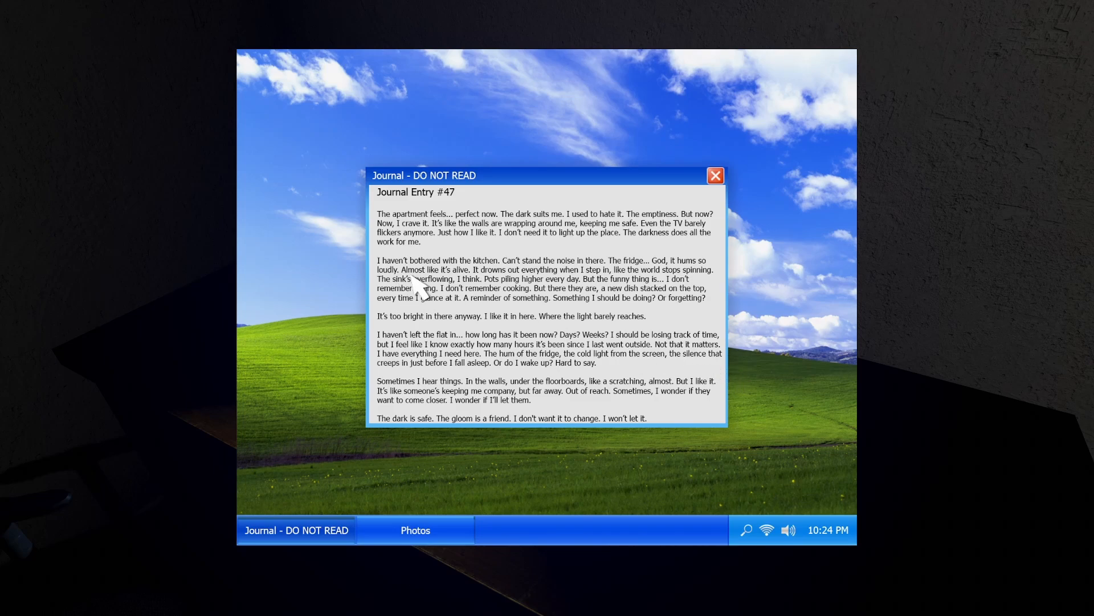
left_click(715, 175)
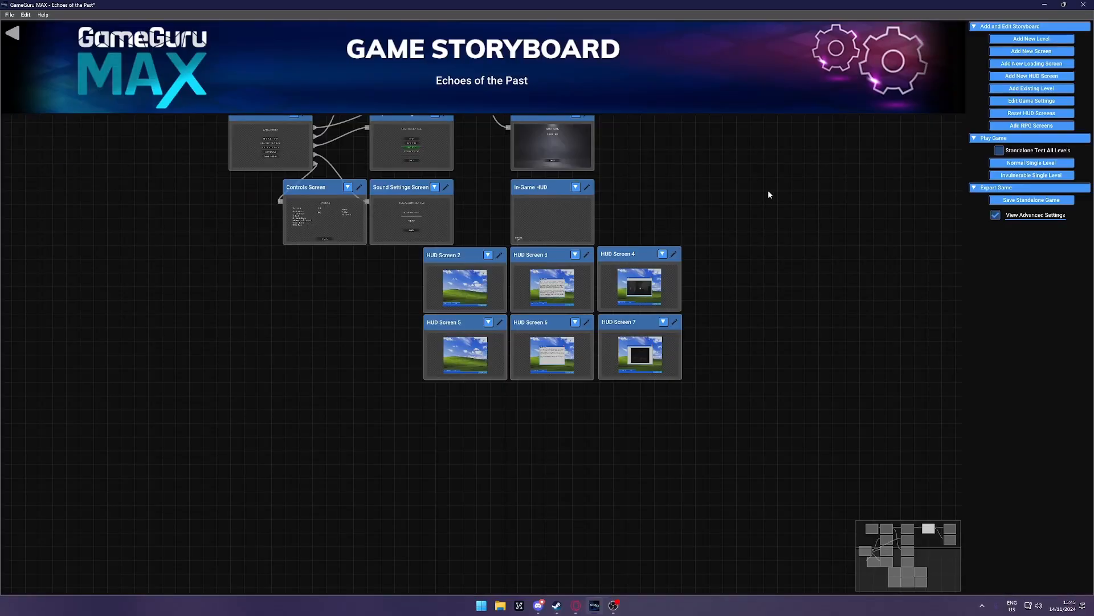
Step: Add a new HUD screen to the storyboard, place it directly below HUD Screen 5, and open it for editing
right_click_drag(767, 191, 746, 382)
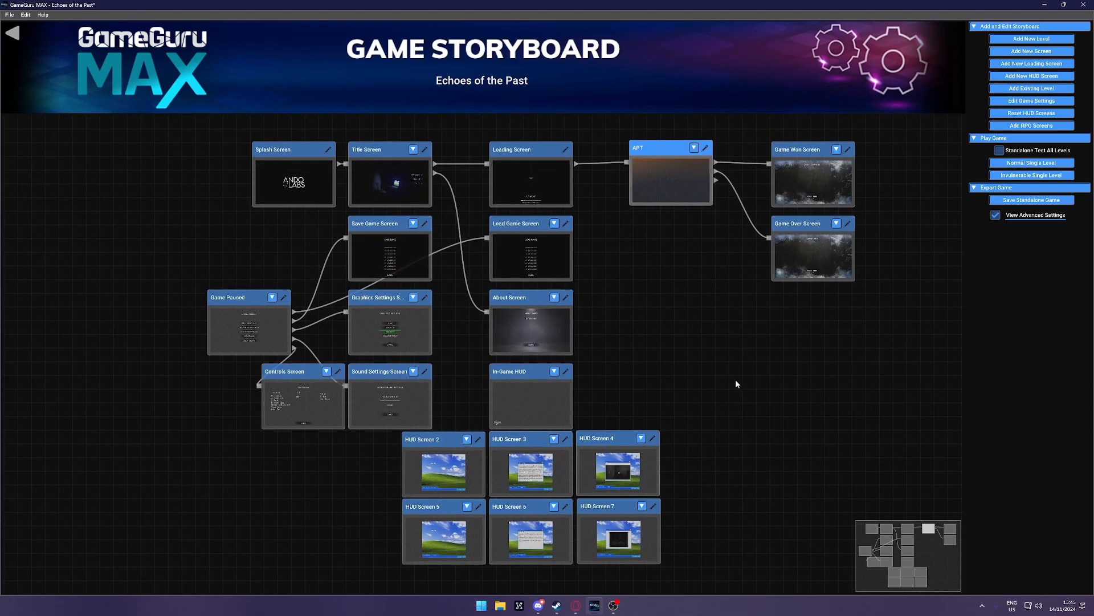
right_click_drag(736, 369, 800, 259)
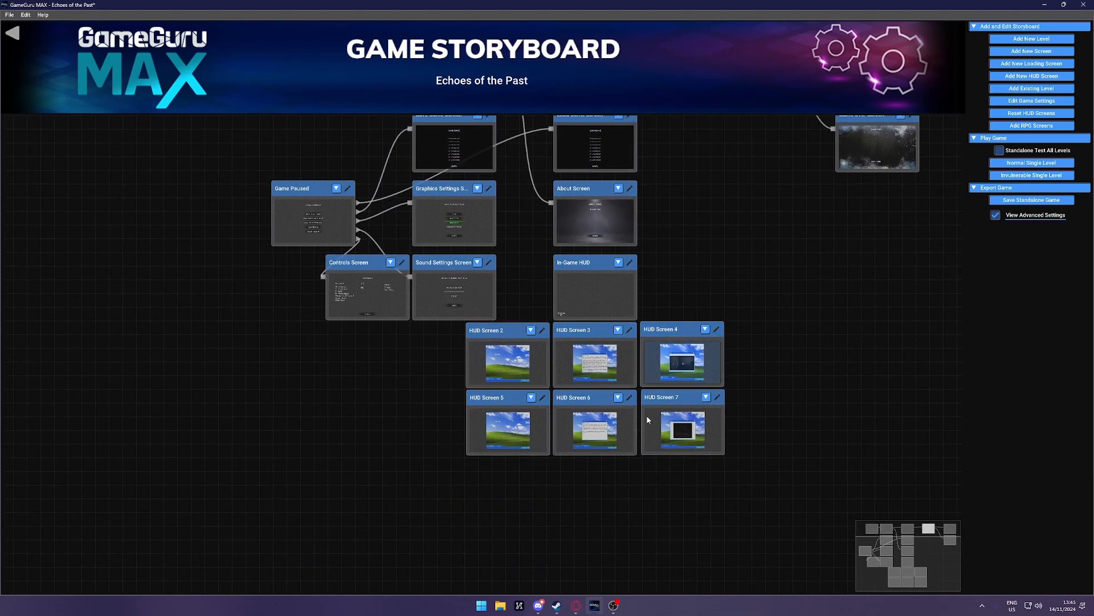
right_click_drag(834, 302, 755, 280)
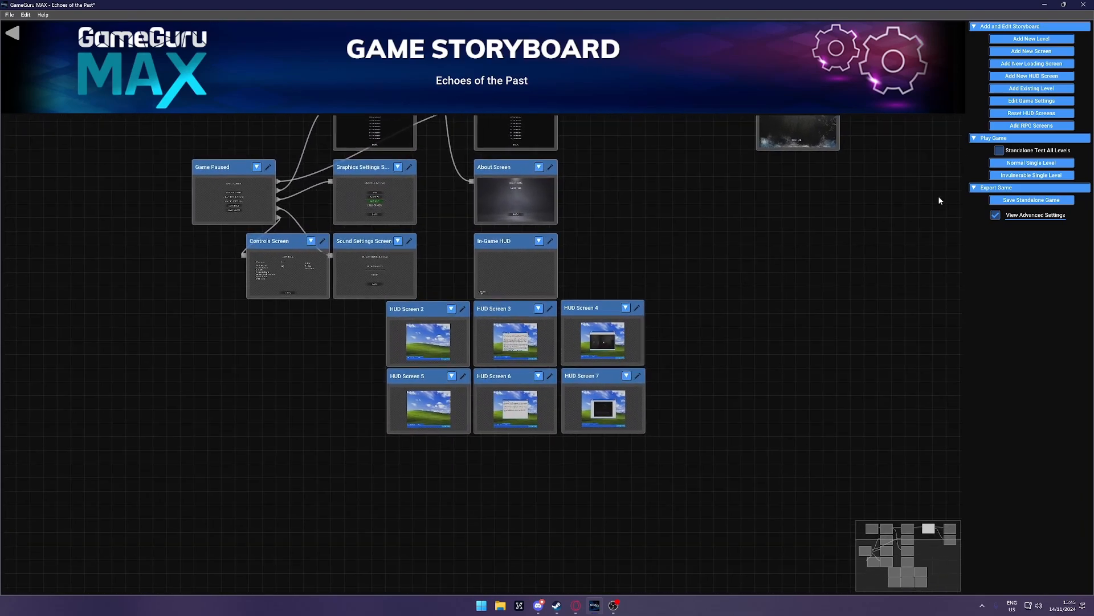
left_click(1037, 78)
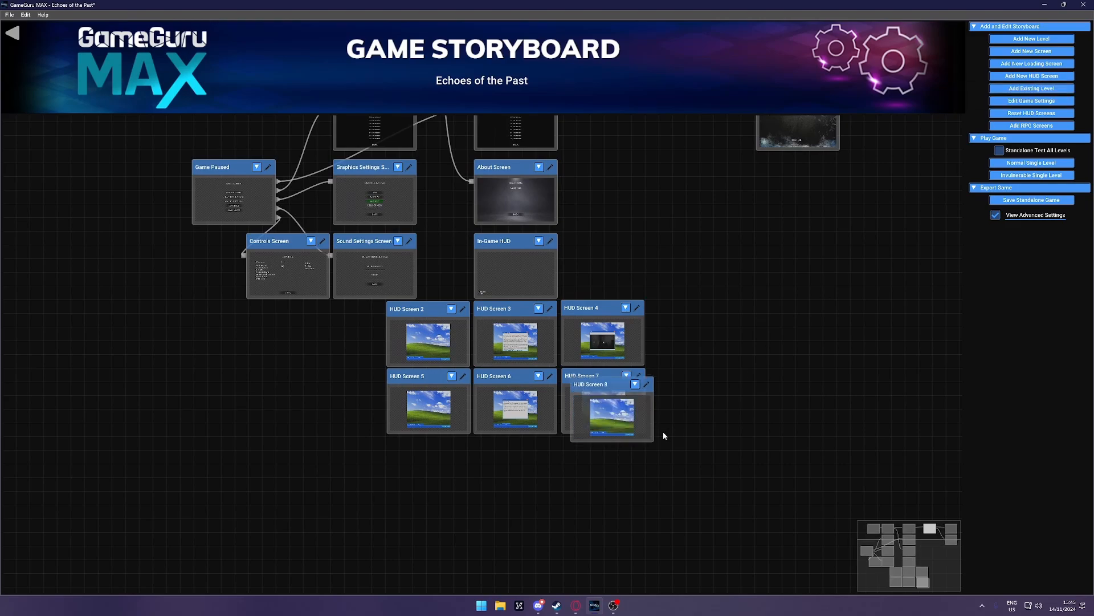
left_click_drag(615, 390, 430, 448)
right_click_drag(545, 468, 640, 446)
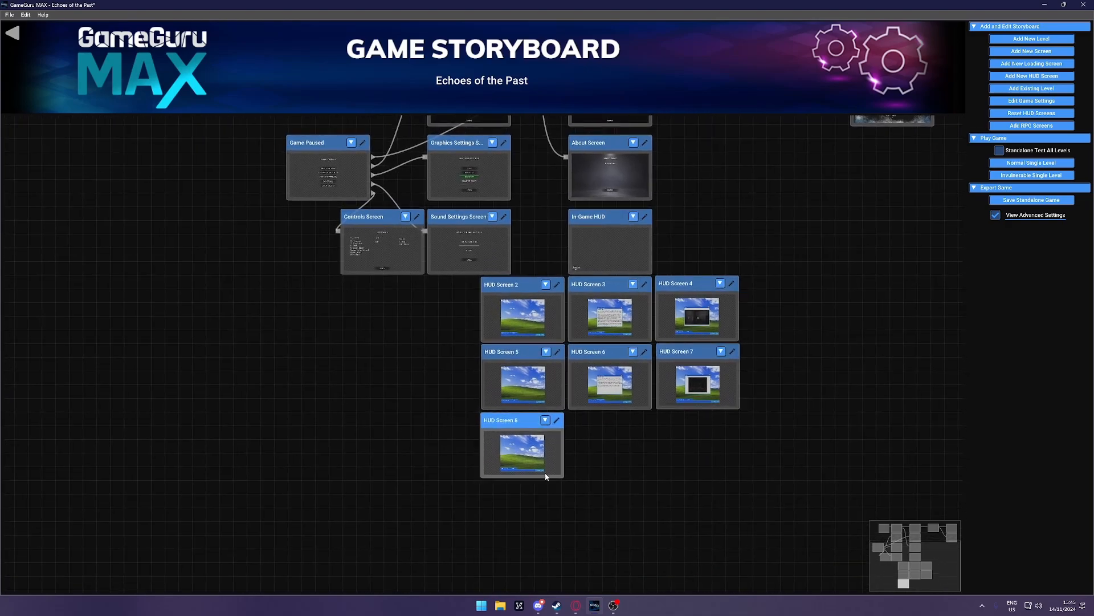
double_click(519, 453)
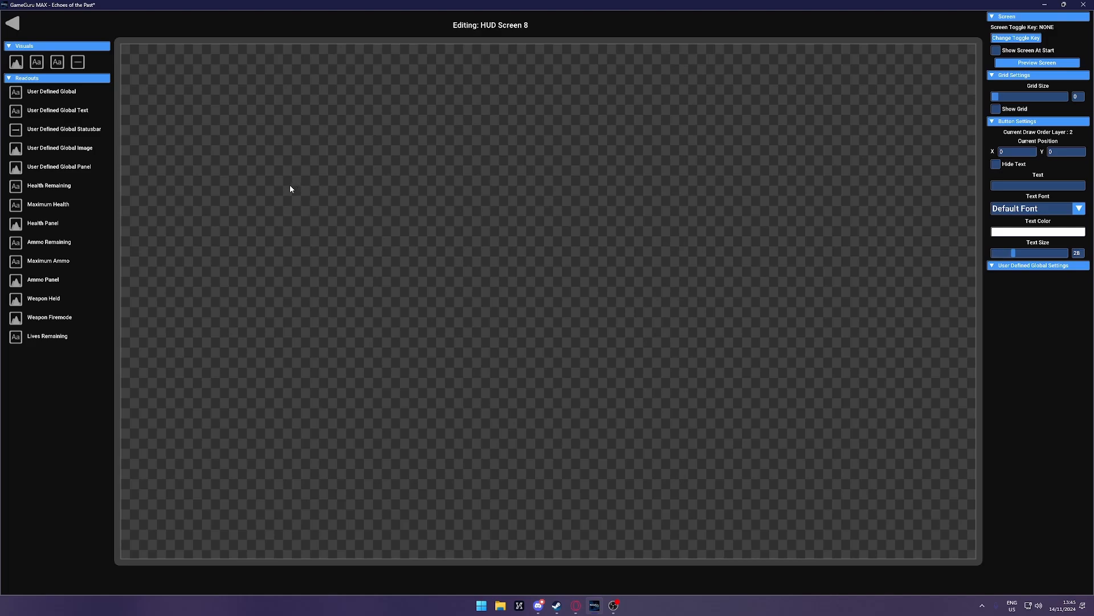
Step: Add an image element using Desktop.png from the image library and move it up to about X 51, Y 0
left_click(18, 61)
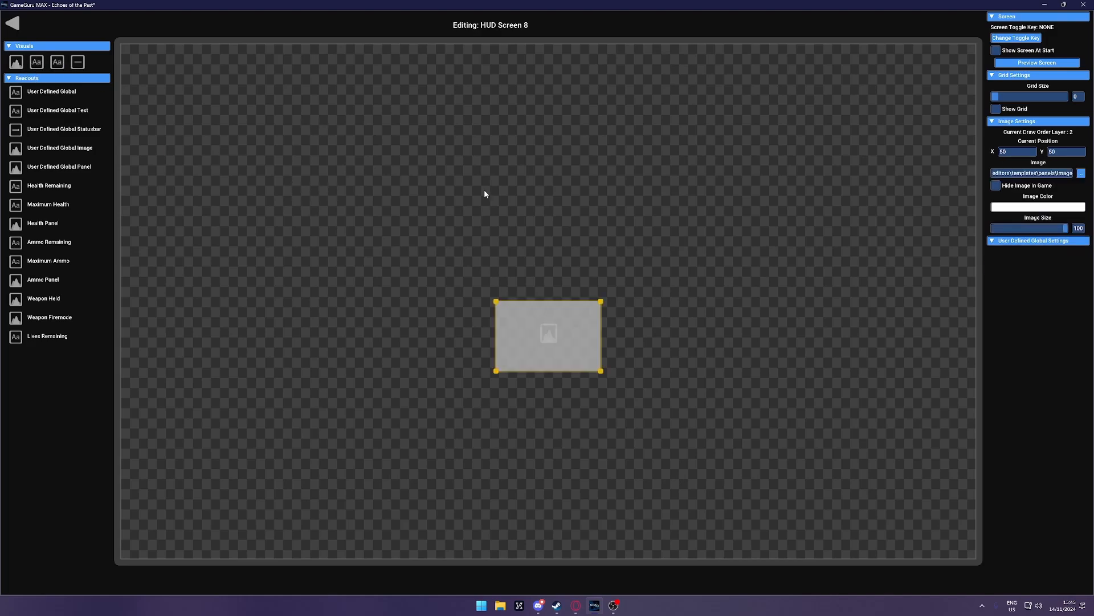
left_click(1081, 173)
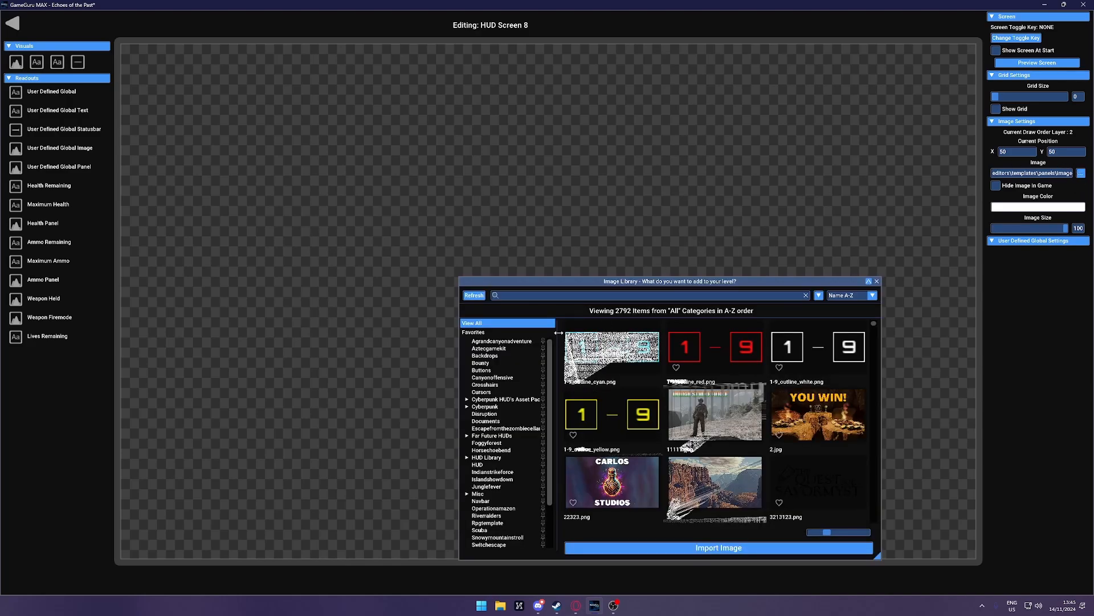
type("desk")
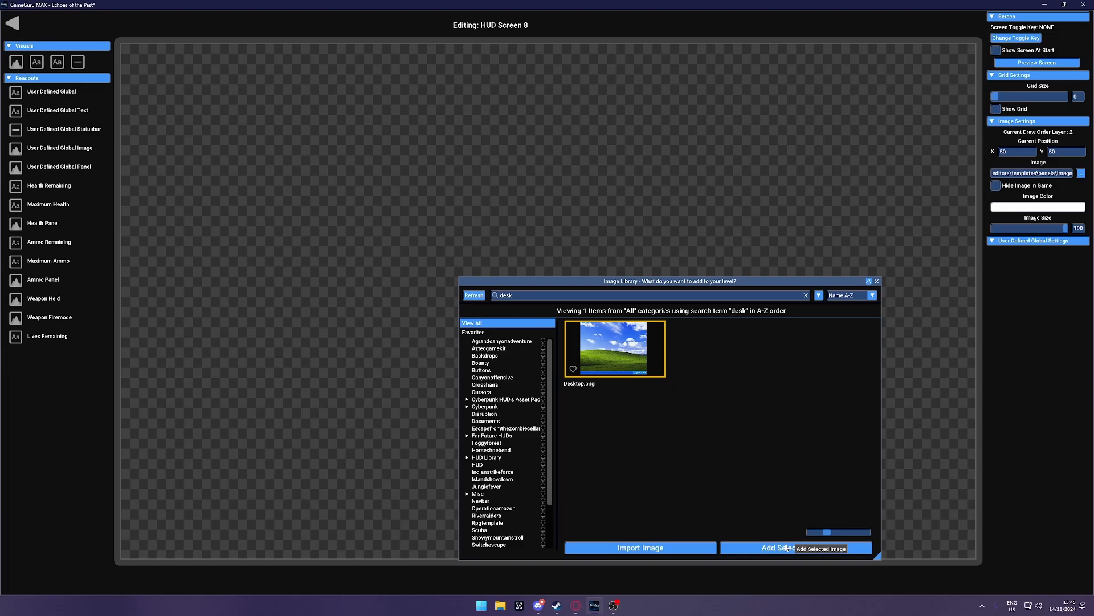
left_click_drag(694, 282, 718, 225)
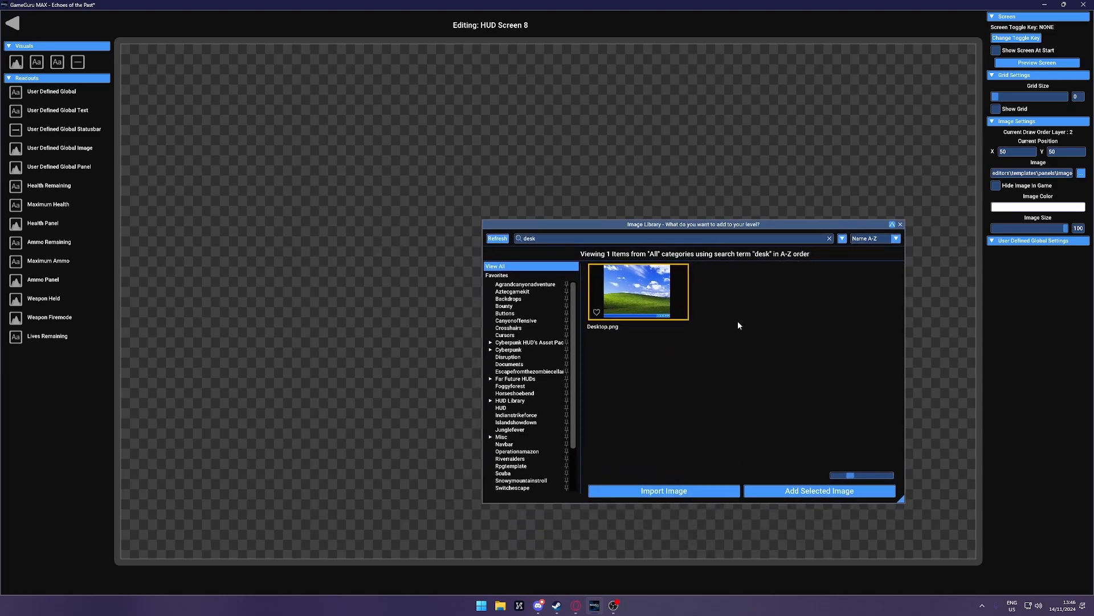
left_click(815, 491)
left_click_drag(654, 498, 666, 247)
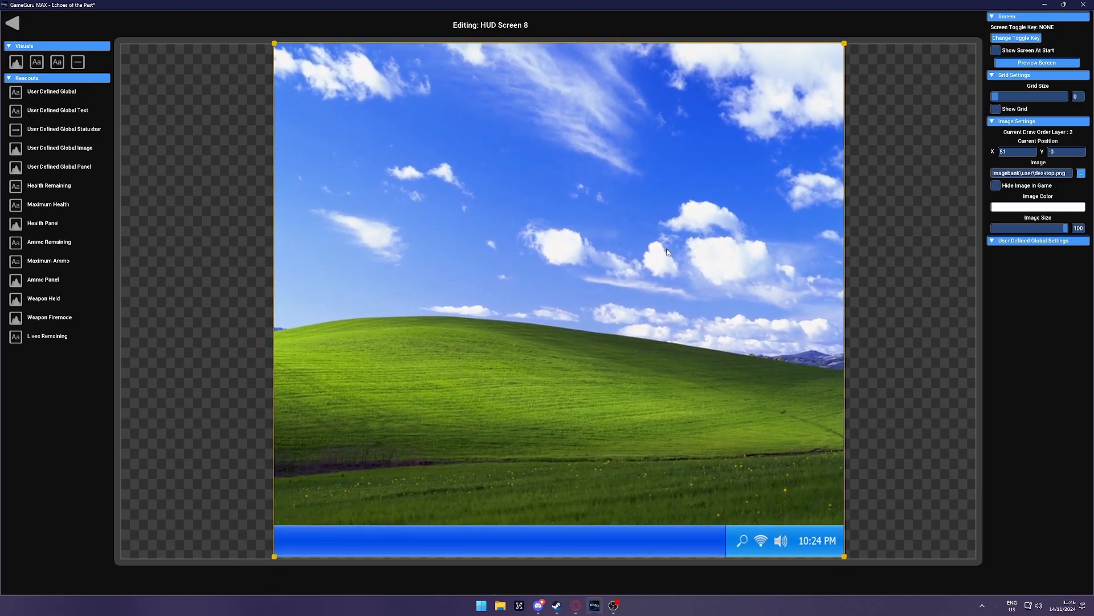
Step: Try the desktop image at size 75, then restore its size to 100
left_click(1080, 229)
type("75")
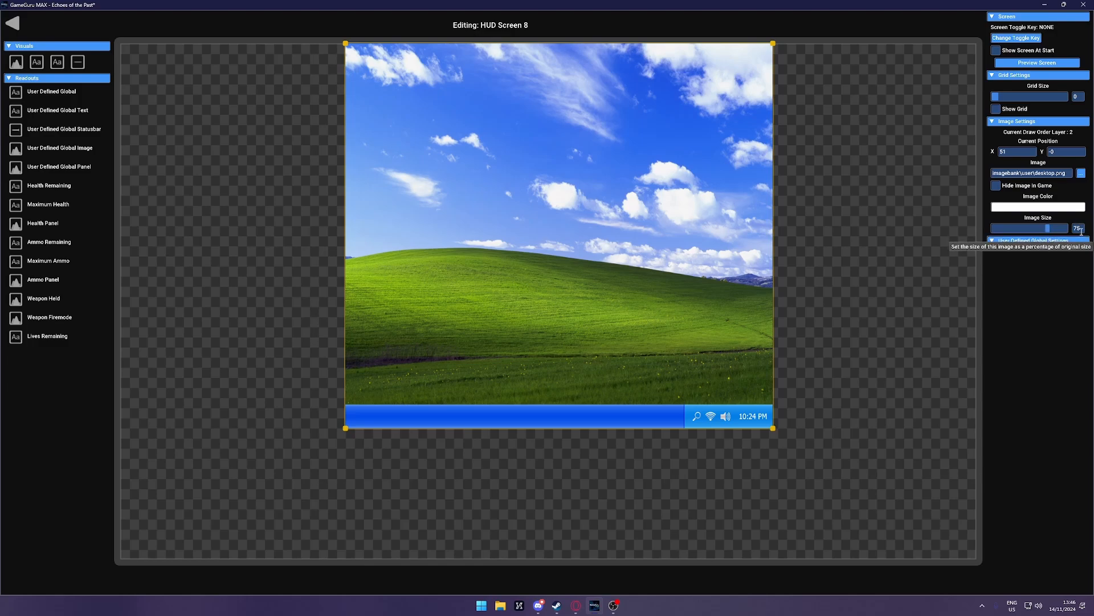
left_click_drag(1082, 228, 1066, 228)
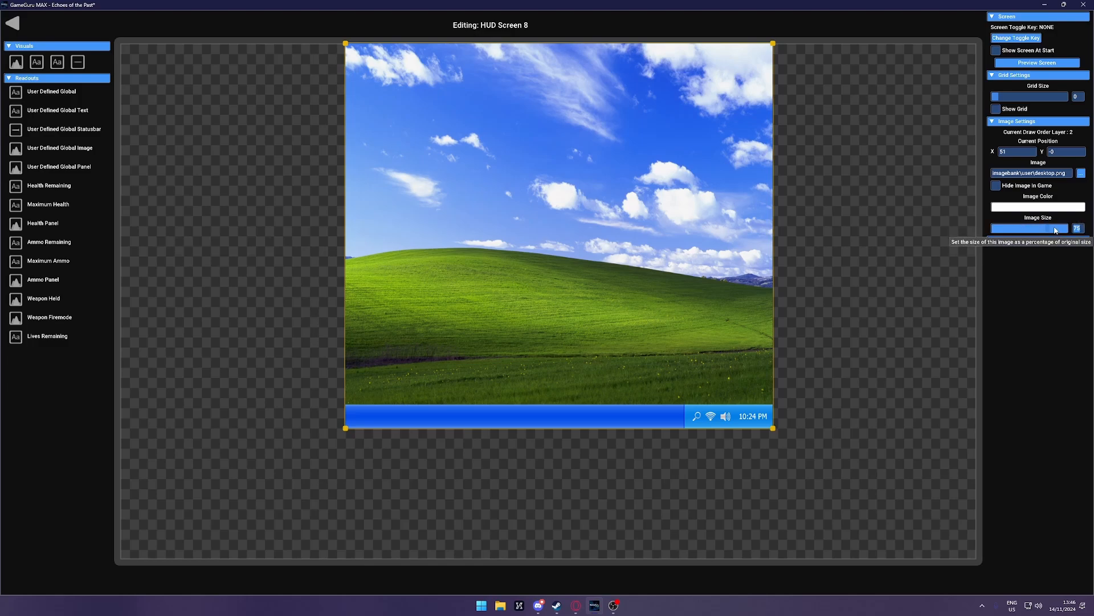
type("75")
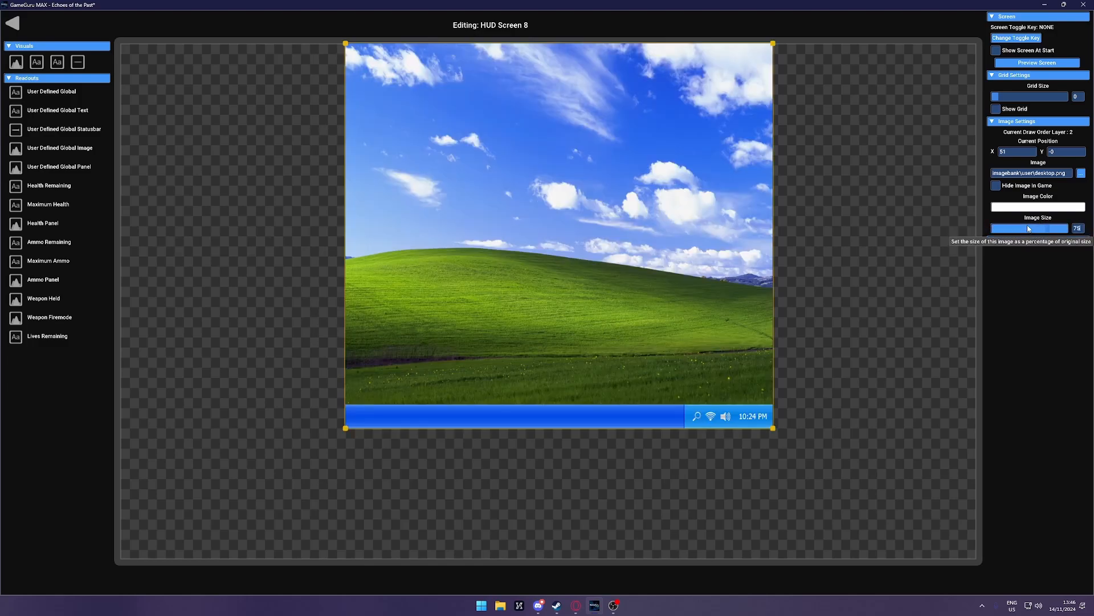
double_click(1080, 227)
type("100")
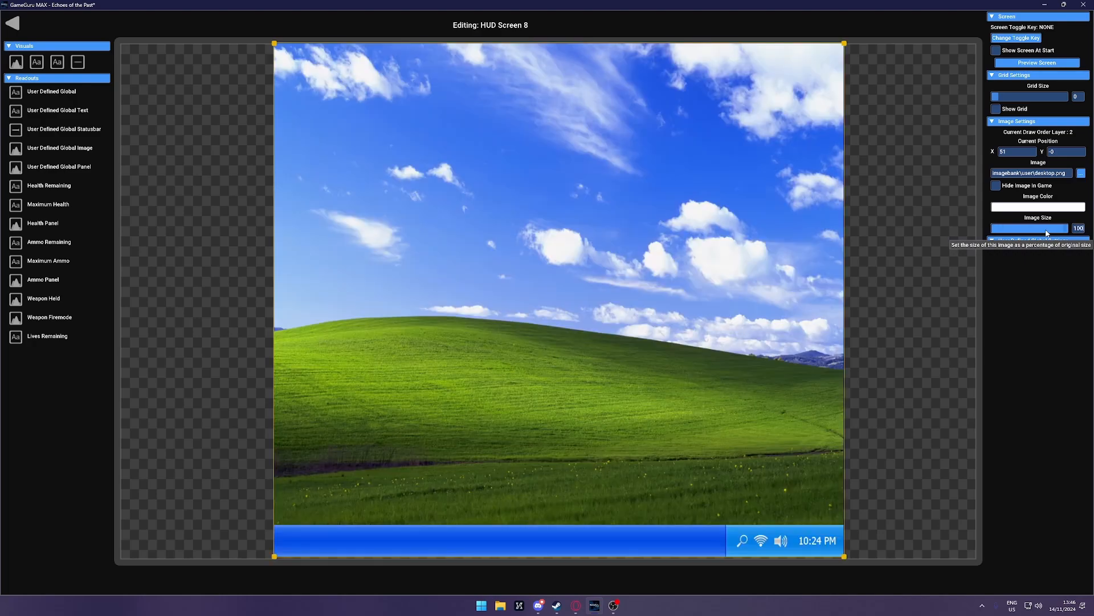
Step: Centre the desktop image horizontally at X 50, set its size to 75, and move it down to about Y 13
left_click_drag(801, 258, 765, 255)
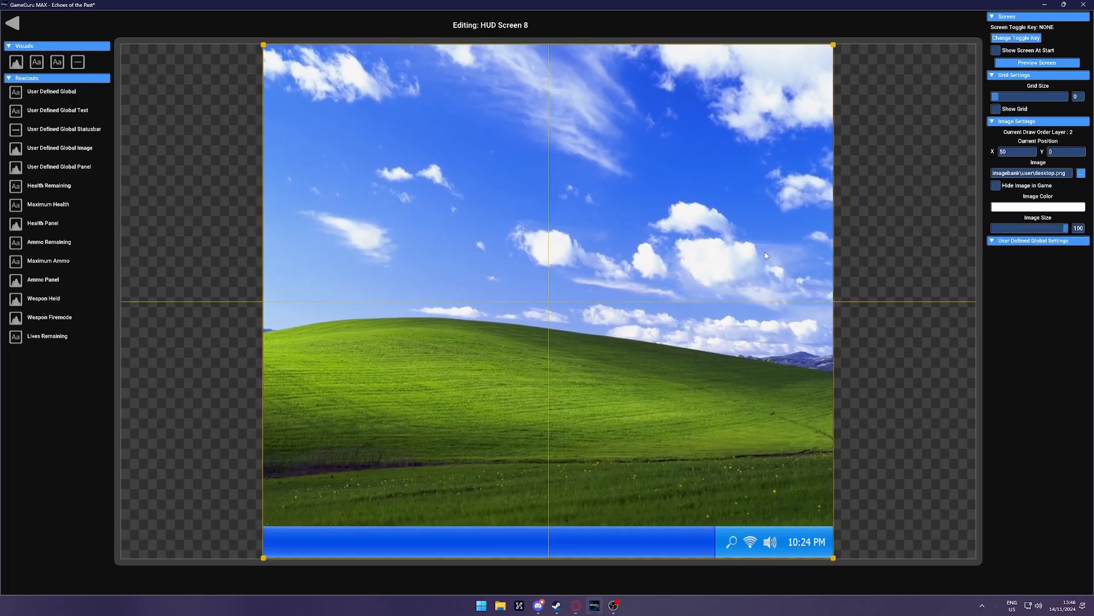
left_click(1077, 228)
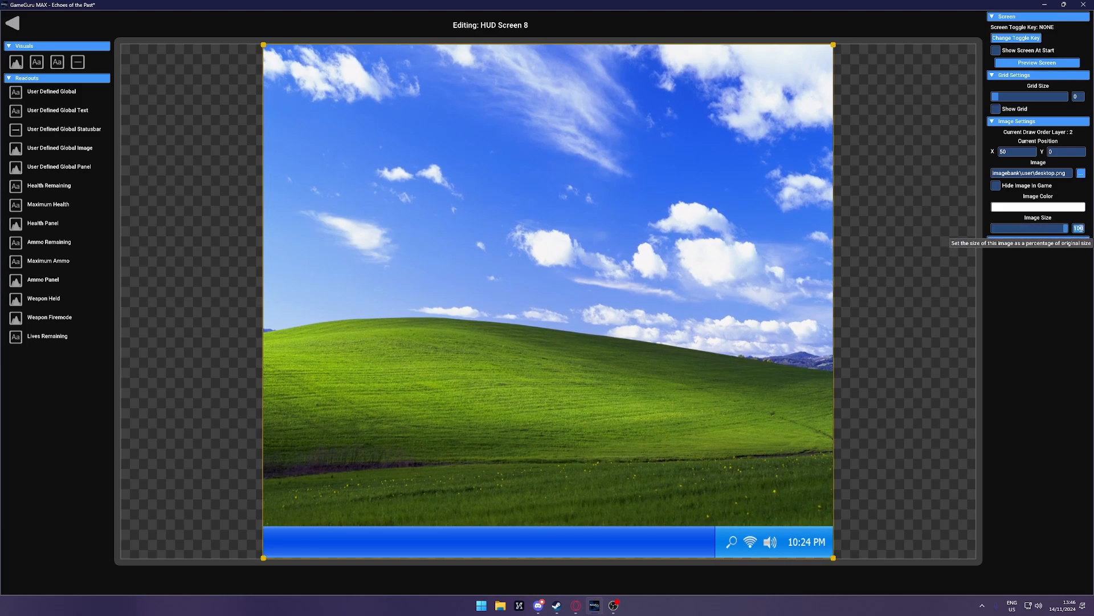
type("75")
key("Return")
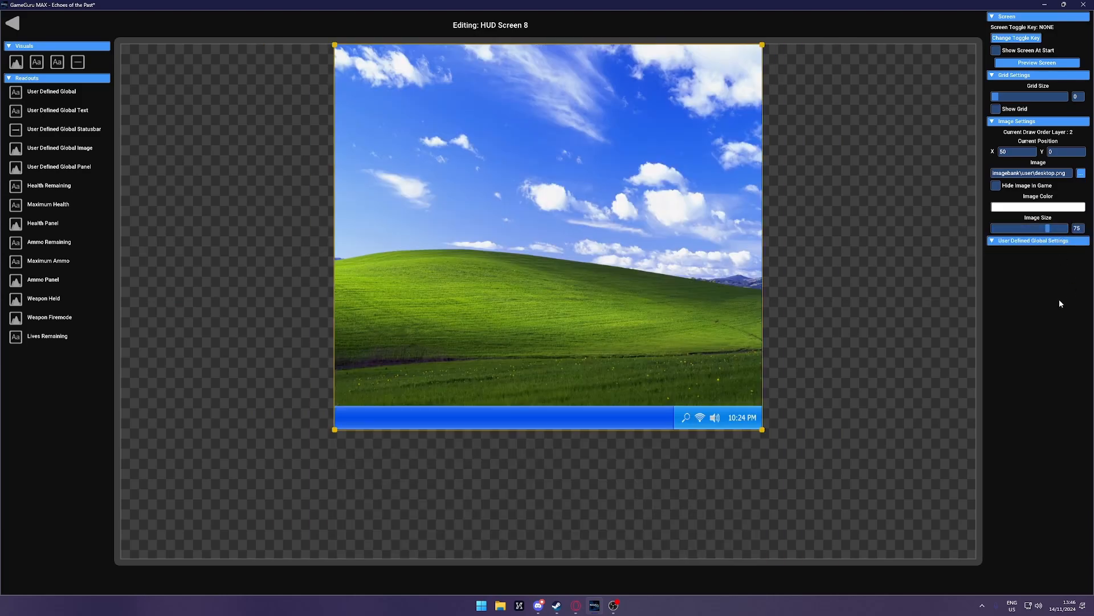
left_click_drag(606, 230, 604, 298)
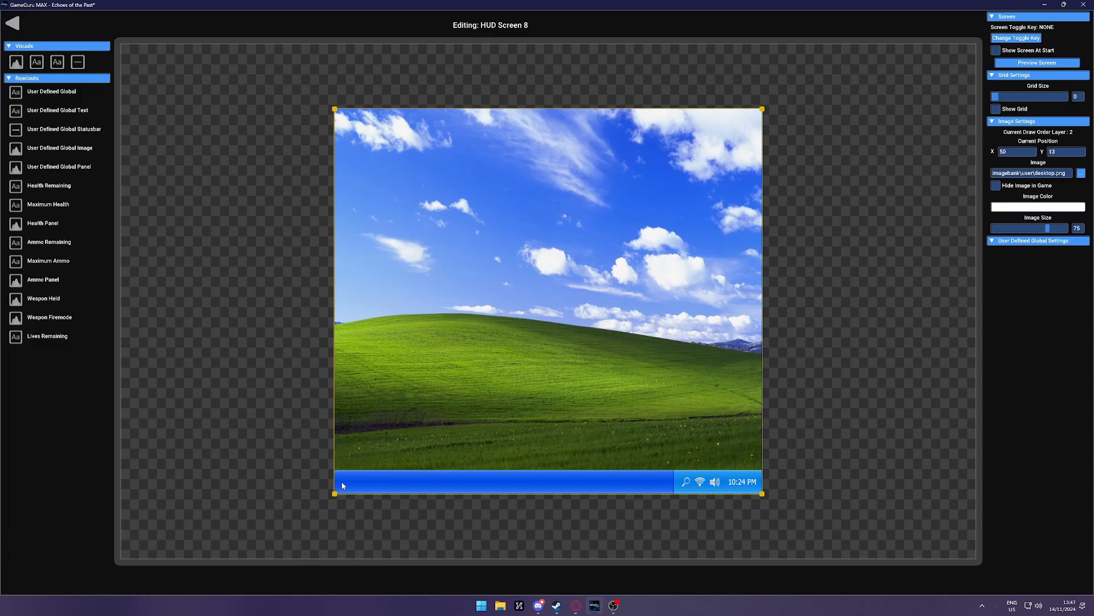
Step: Add a button beside the desktop image and set its regular image to journalbutton.png
left_click(78, 61)
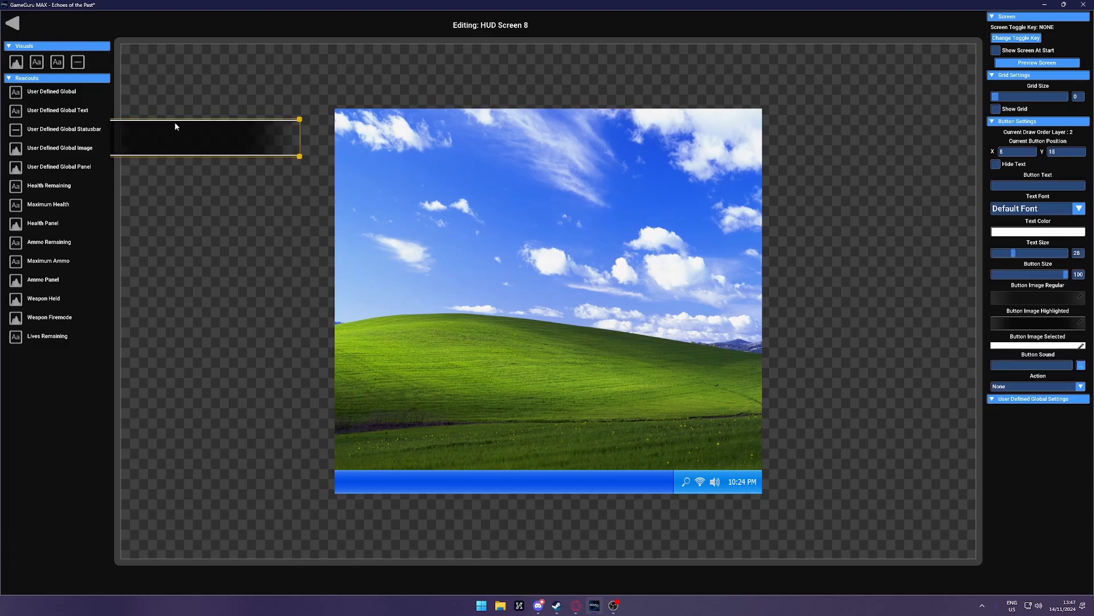
left_click_drag(175, 126, 165, 303)
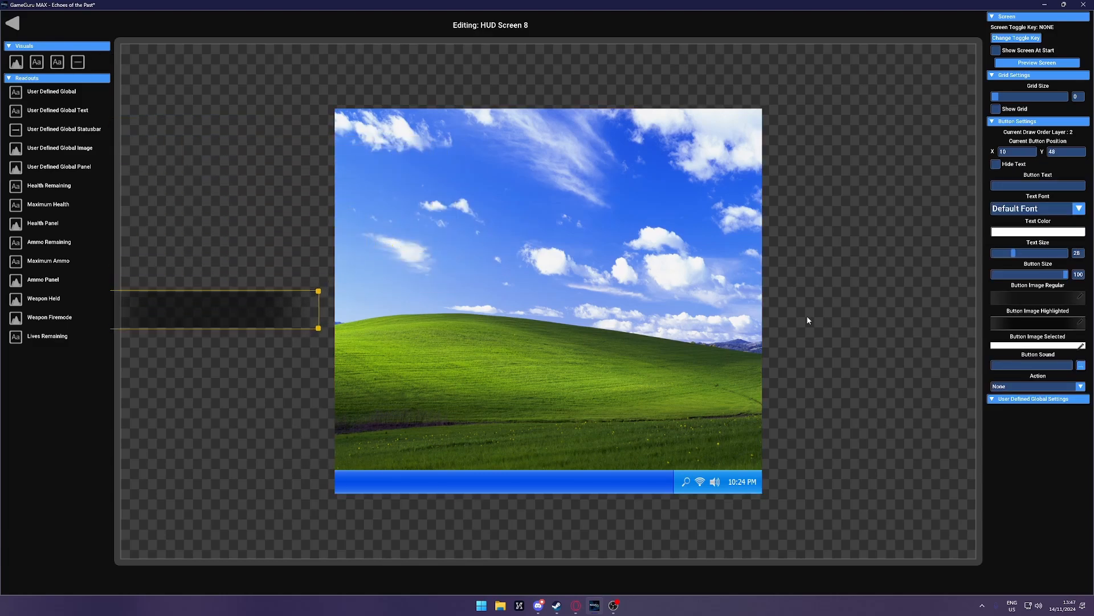
left_click(1081, 297)
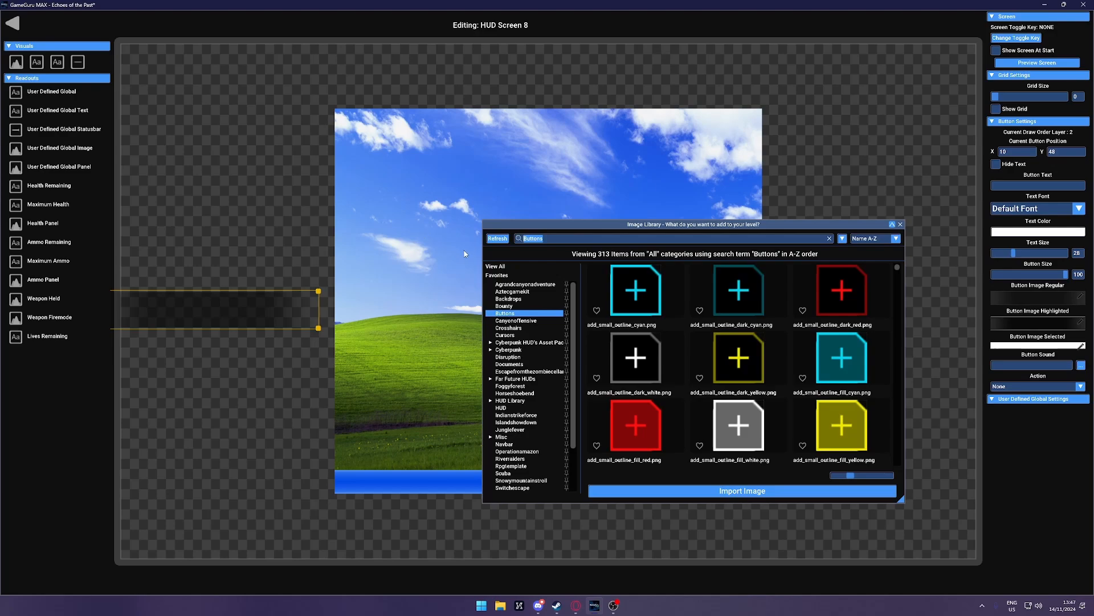
type("jour")
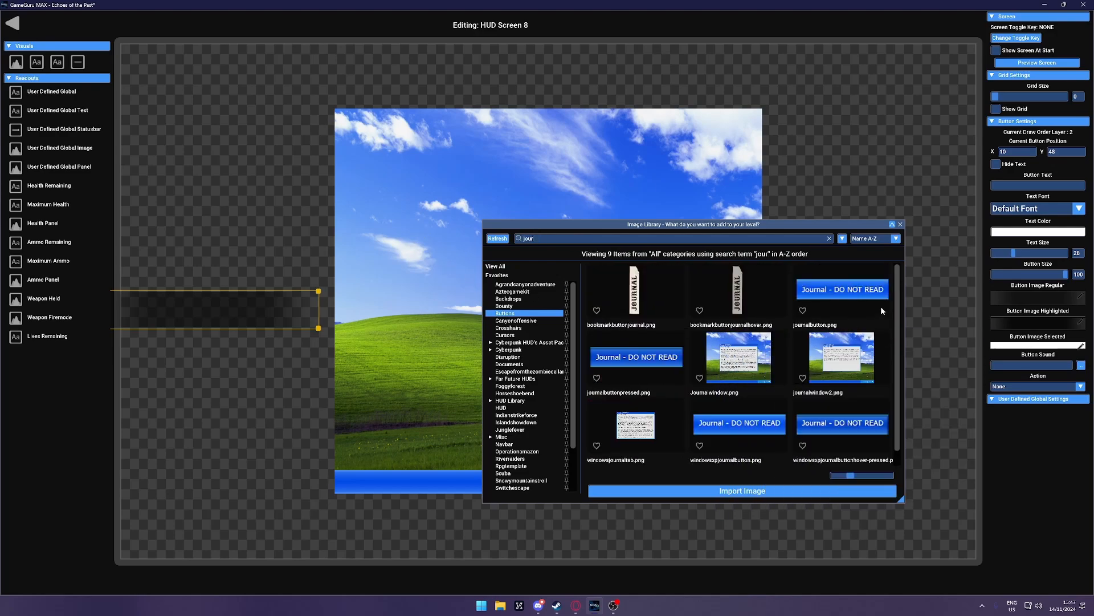
left_click(881, 308)
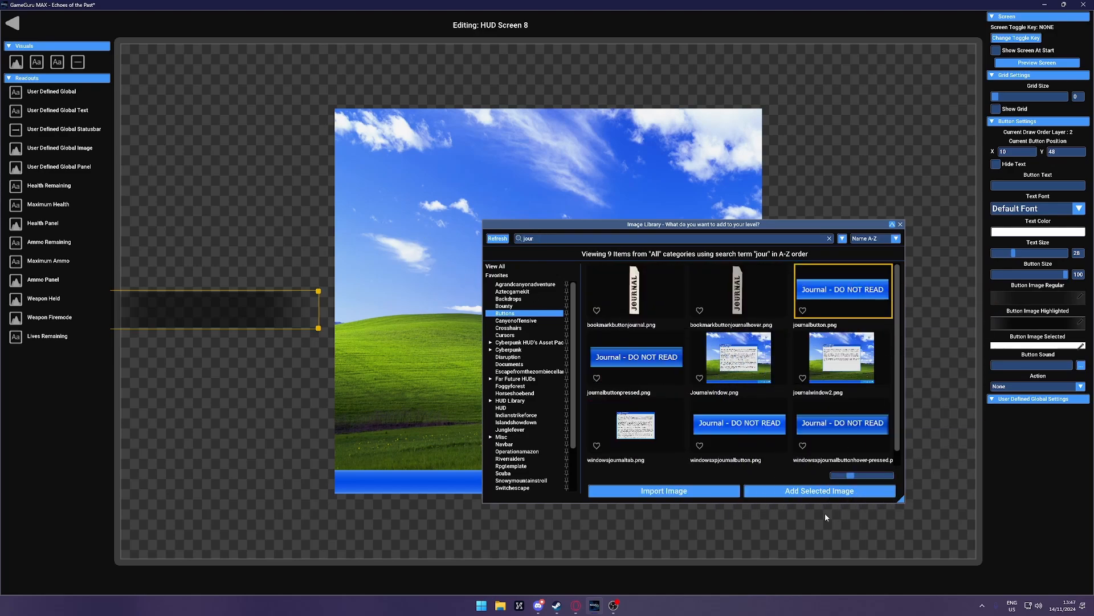
left_click(815, 491)
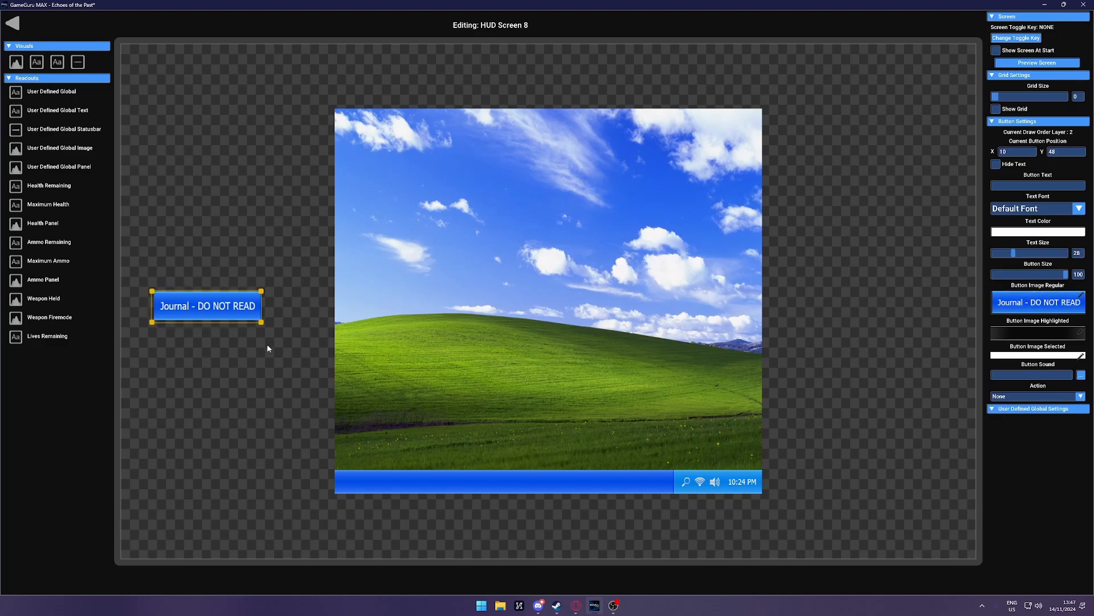
Step: Set the journal button's highlighted image to journalbuttonpressed.png
left_click(1080, 332)
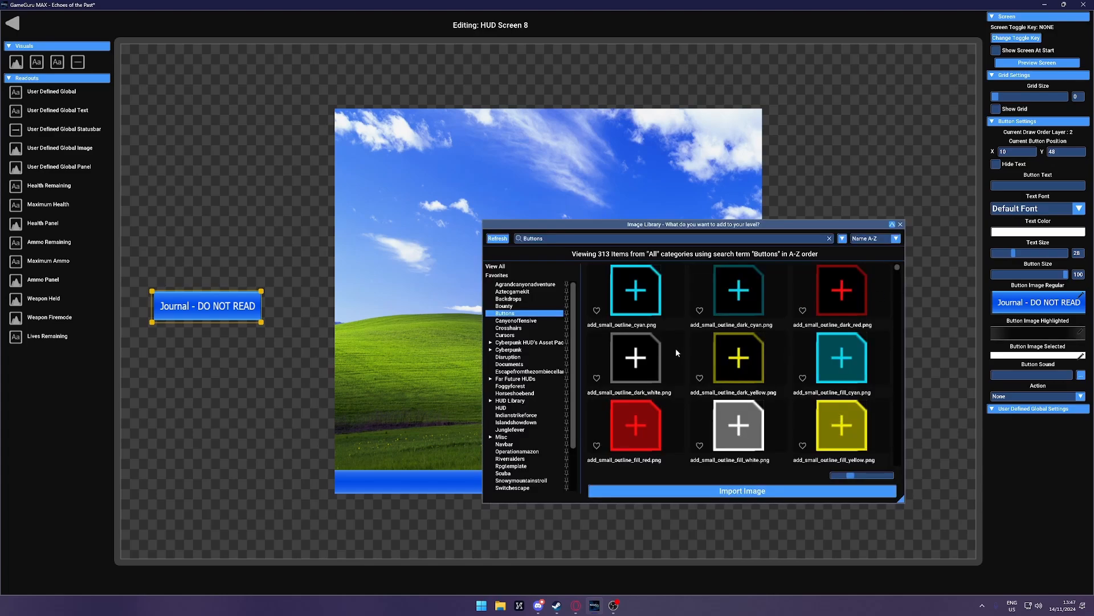
scroll(700, 341, "down", 1)
double_click(537, 239)
type("jou")
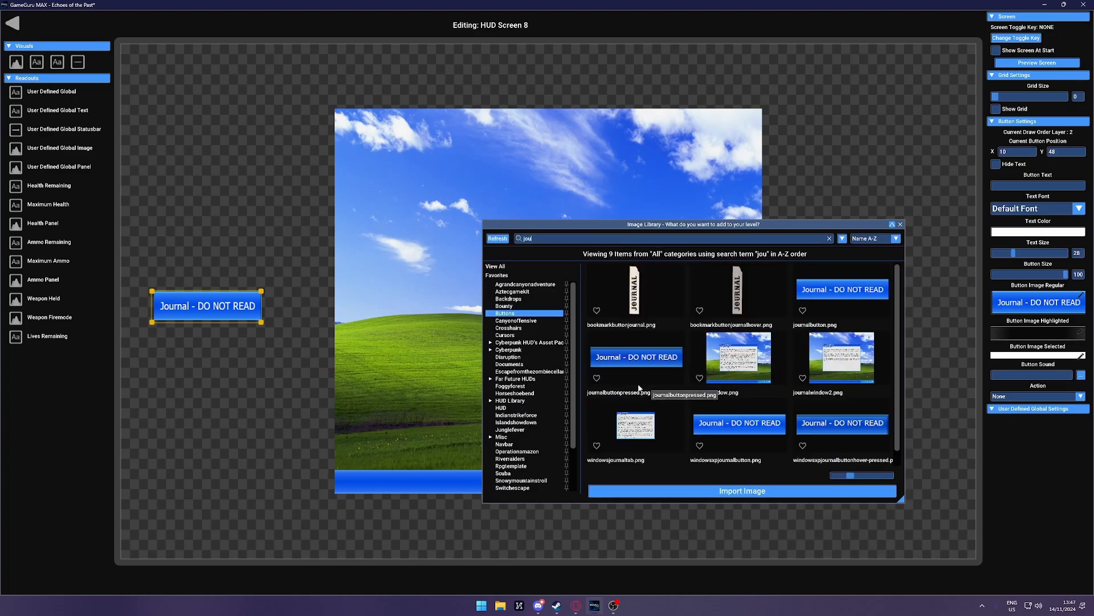
left_click(637, 377)
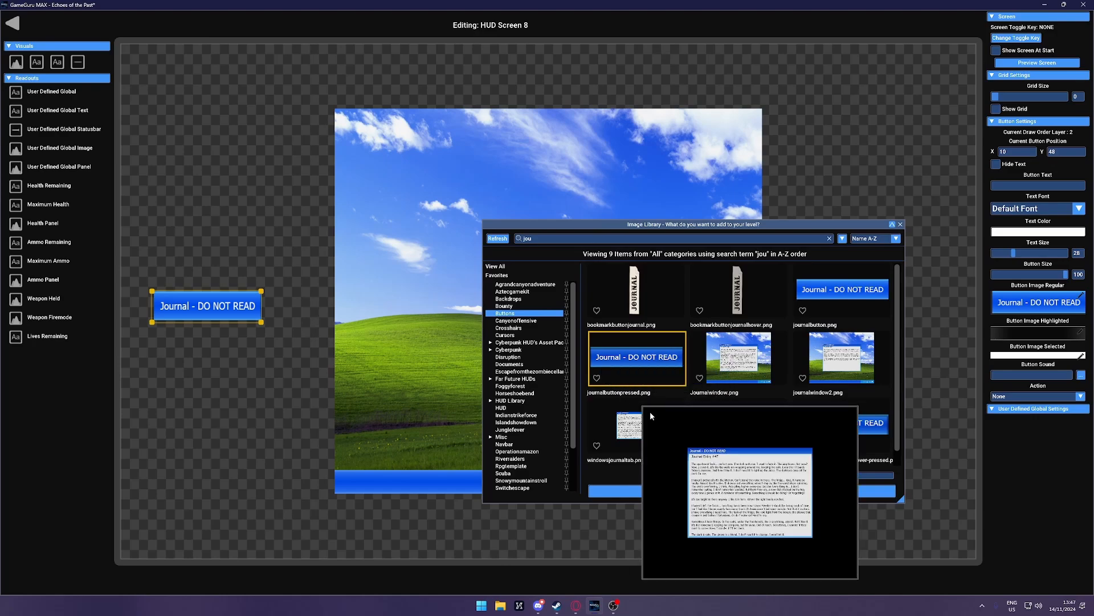
left_click(819, 492)
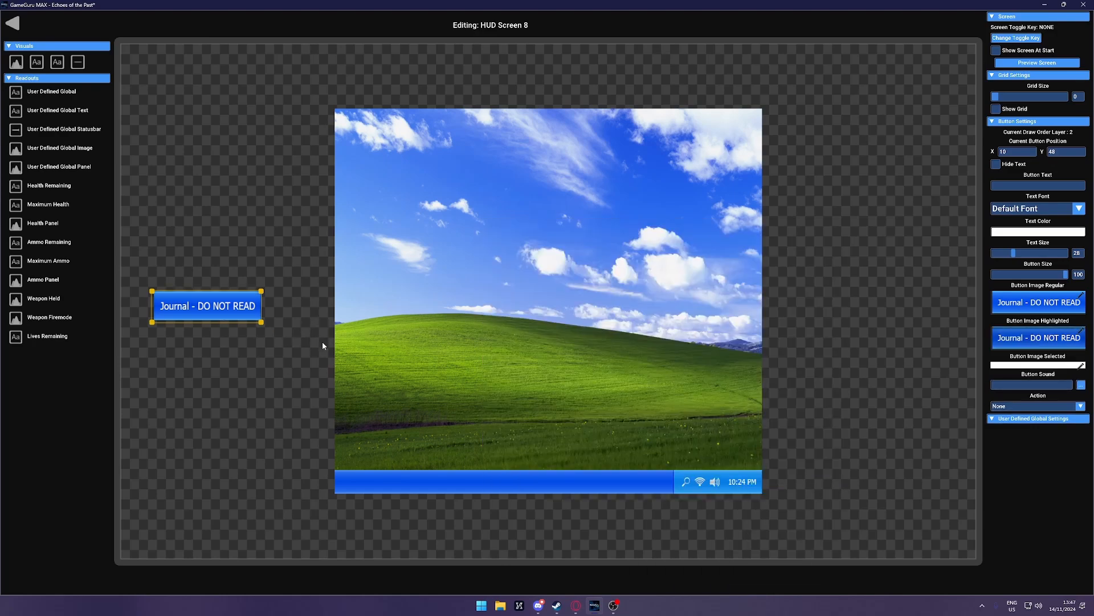
Step: Move the journal button onto the left end of the desktop's taskbar, set its size to 75, and align it at about X 30, Y 83
left_click_drag(177, 299, 355, 466)
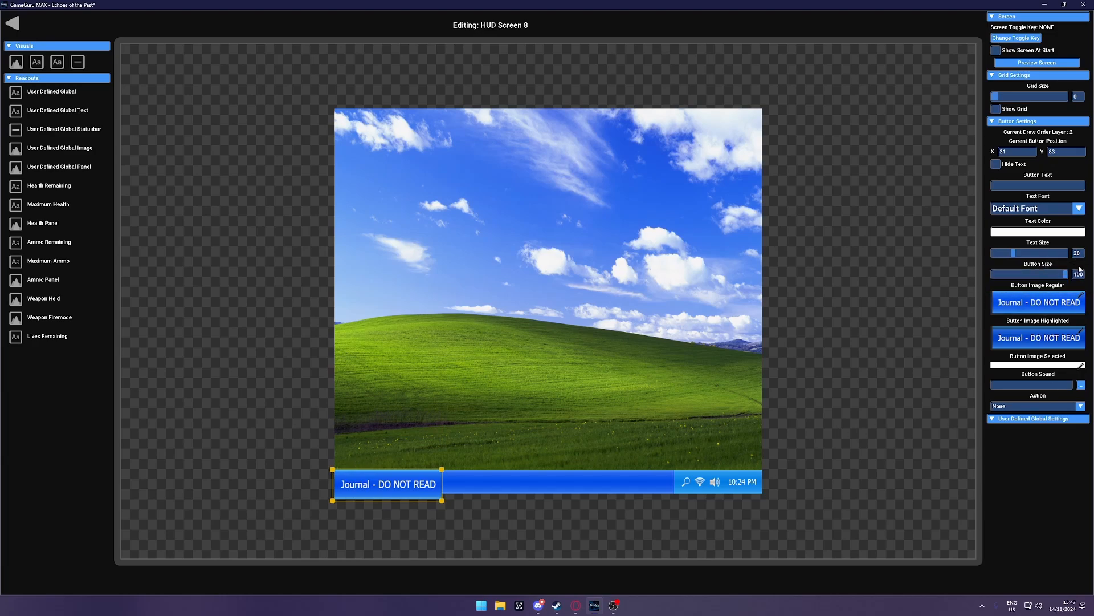
type("75")
key("Return")
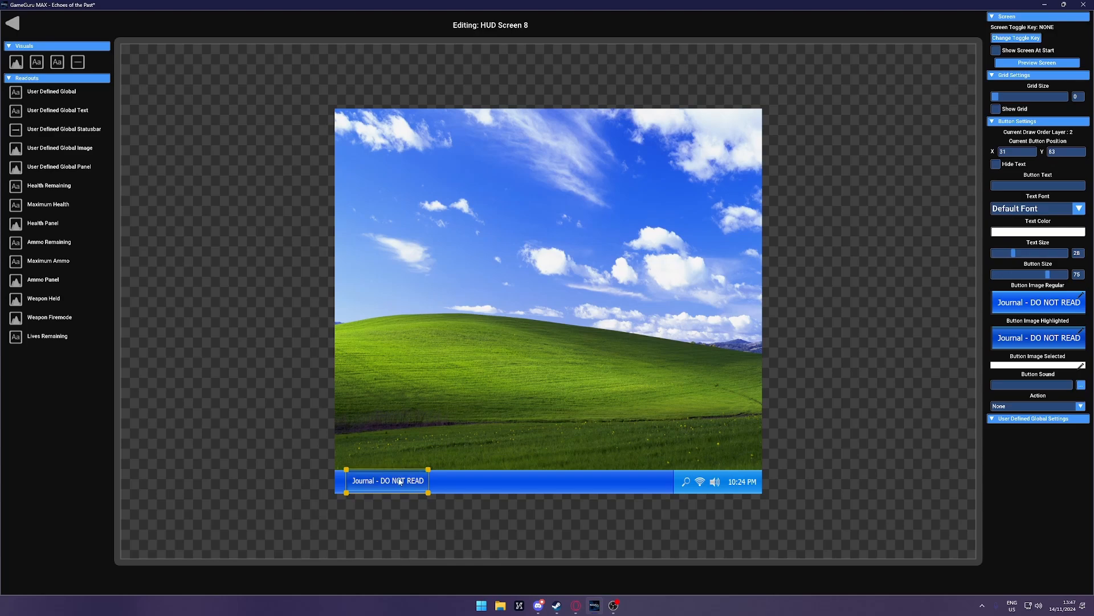
left_click_drag(399, 482, 388, 484)
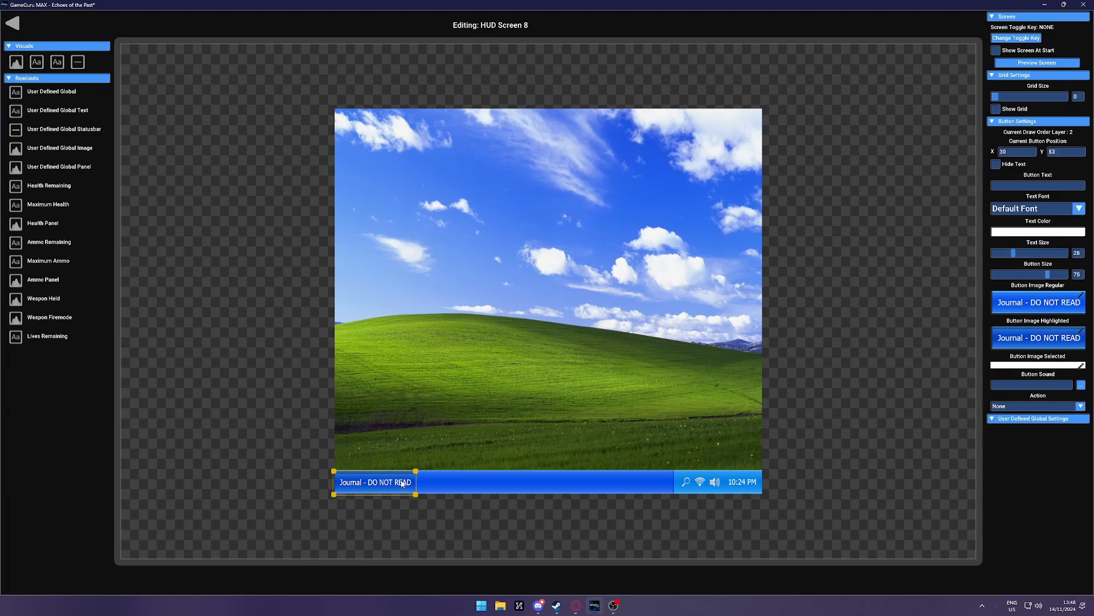
left_click(406, 429)
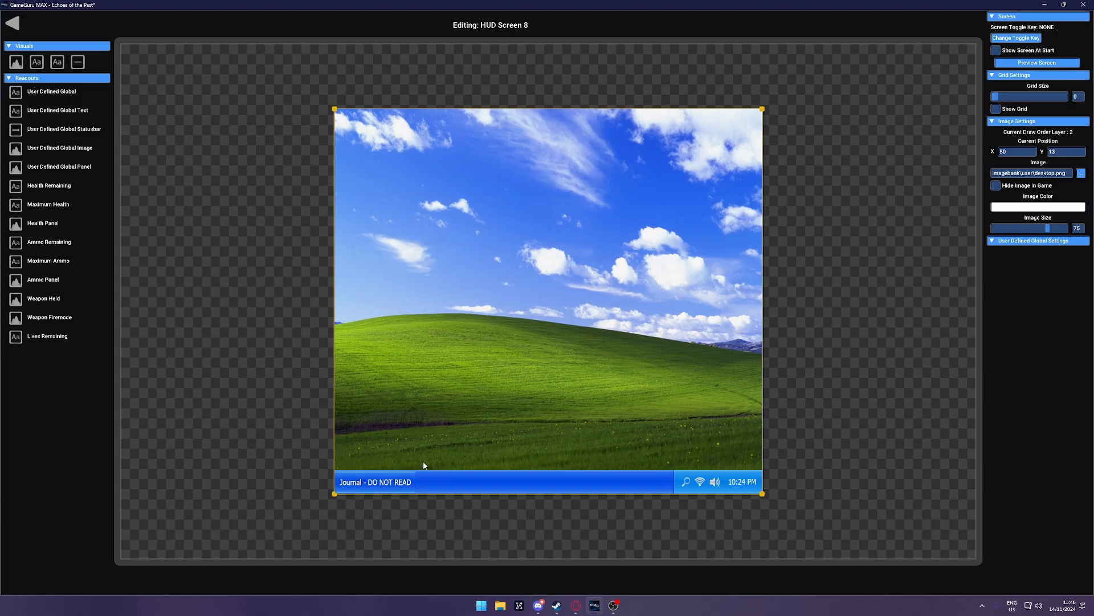
Step: Return to the storyboard, add another HUD screen and place it beside HUD Screen 8
left_click(12, 24)
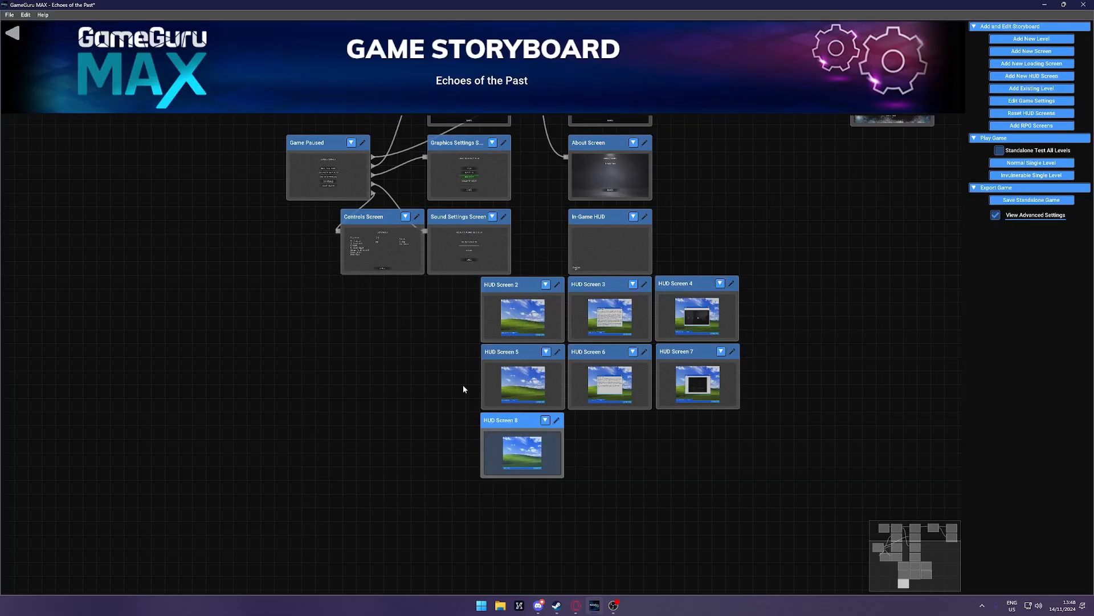
left_click(1031, 76)
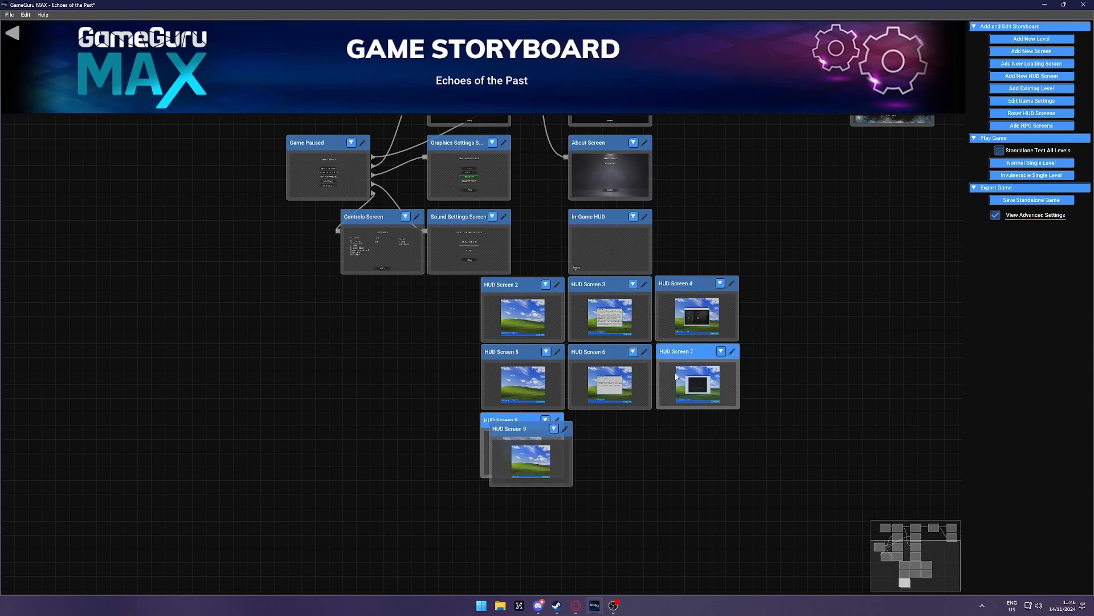
left_click_drag(520, 423, 605, 420)
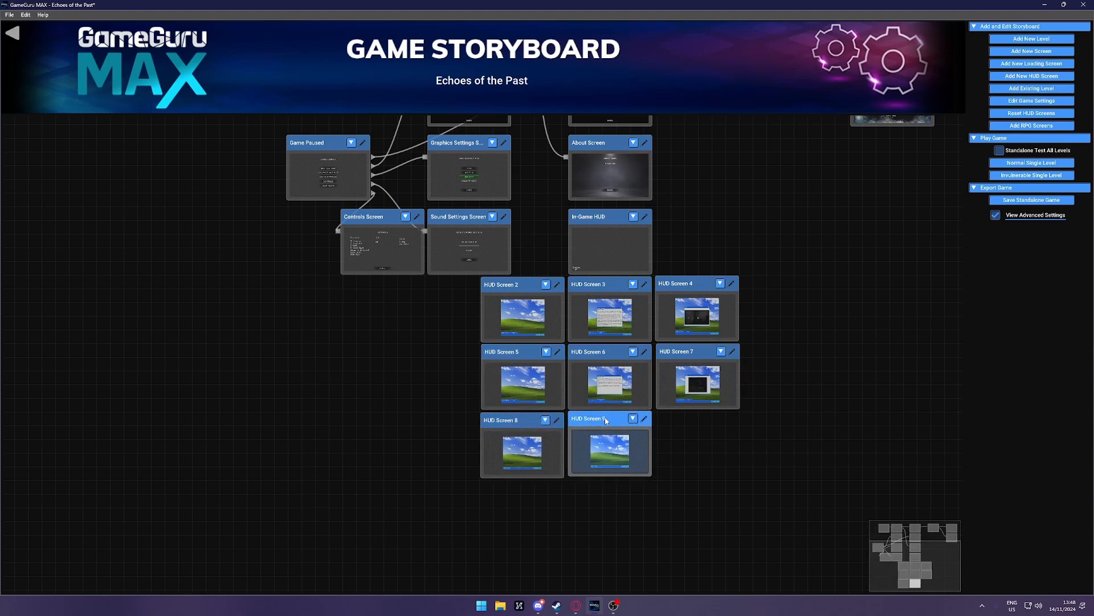
left_click(506, 605)
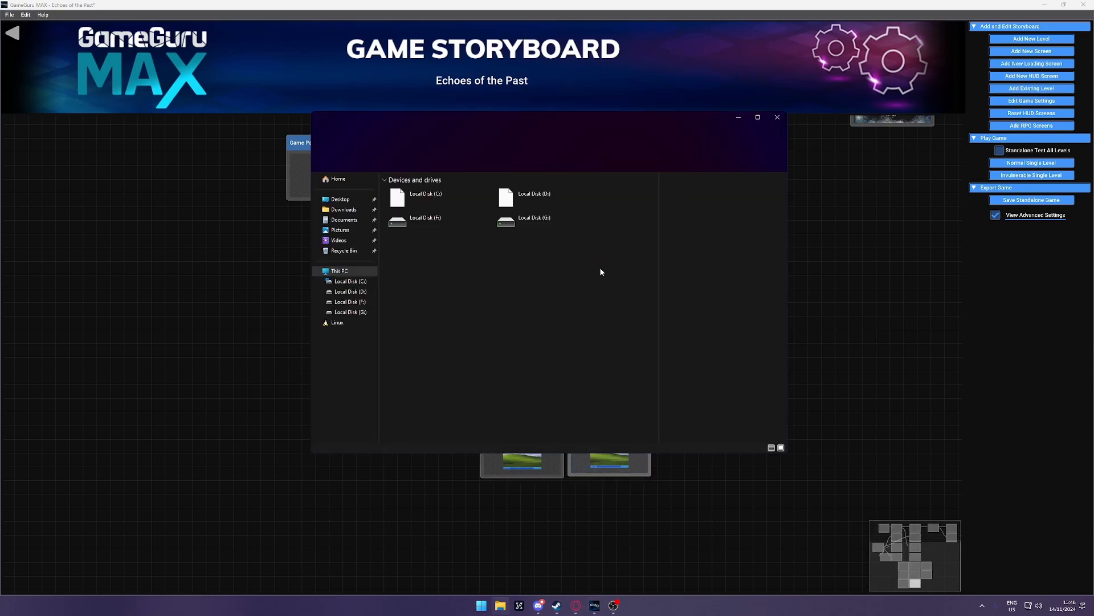
left_click_drag(582, 125, 1093, 143)
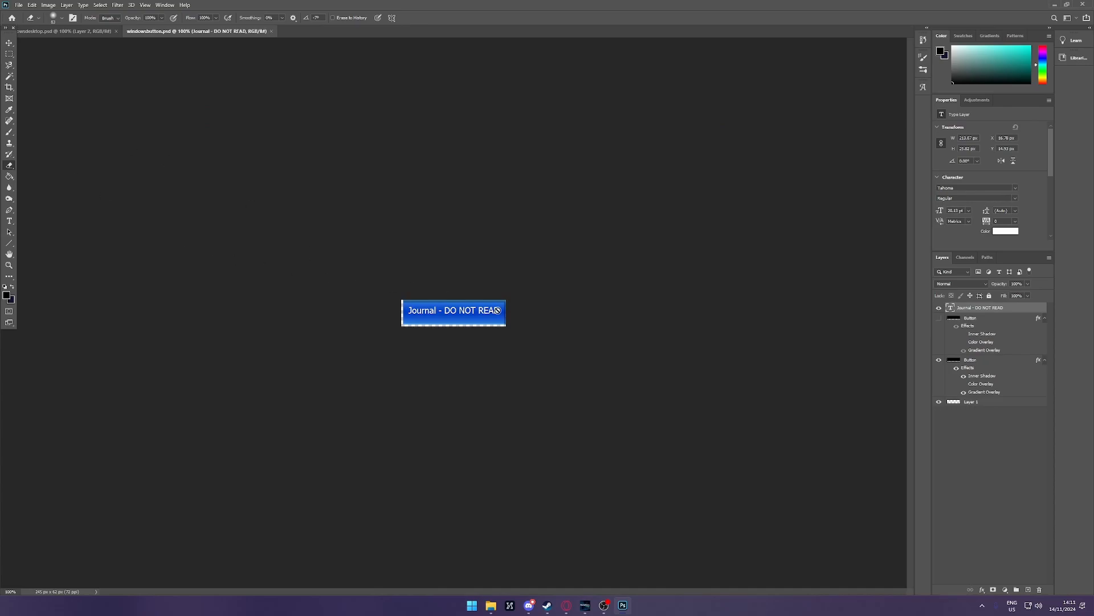
Step: In Photoshop, open the desktop mock-up document and hide the taskbar's "Journal - DO NOT READ" text layer and its visible Button layer
left_click(47, 40)
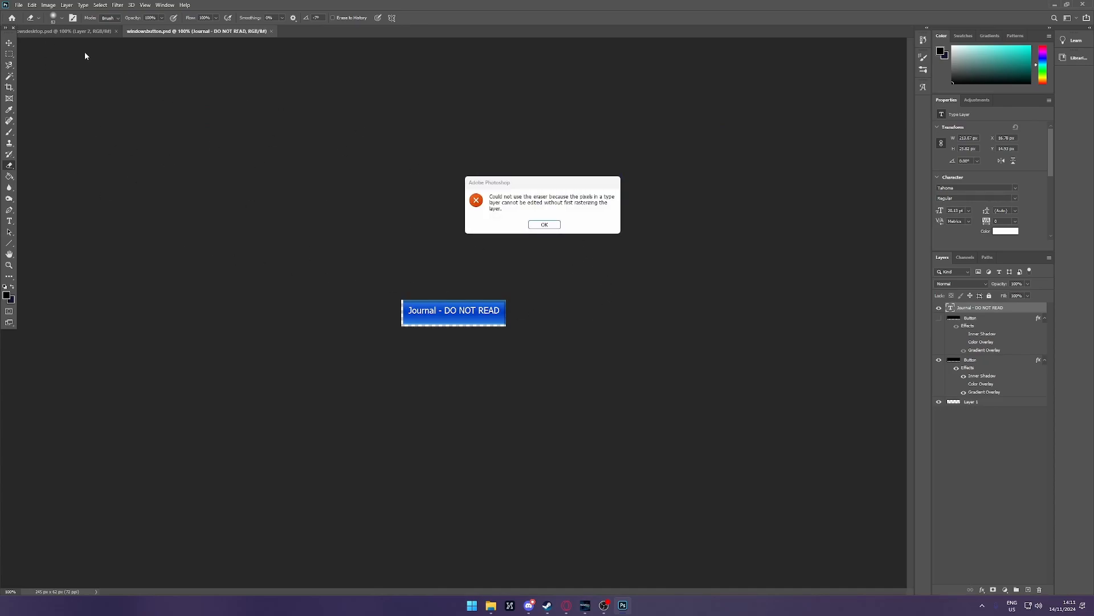
key("Return")
left_click(65, 31)
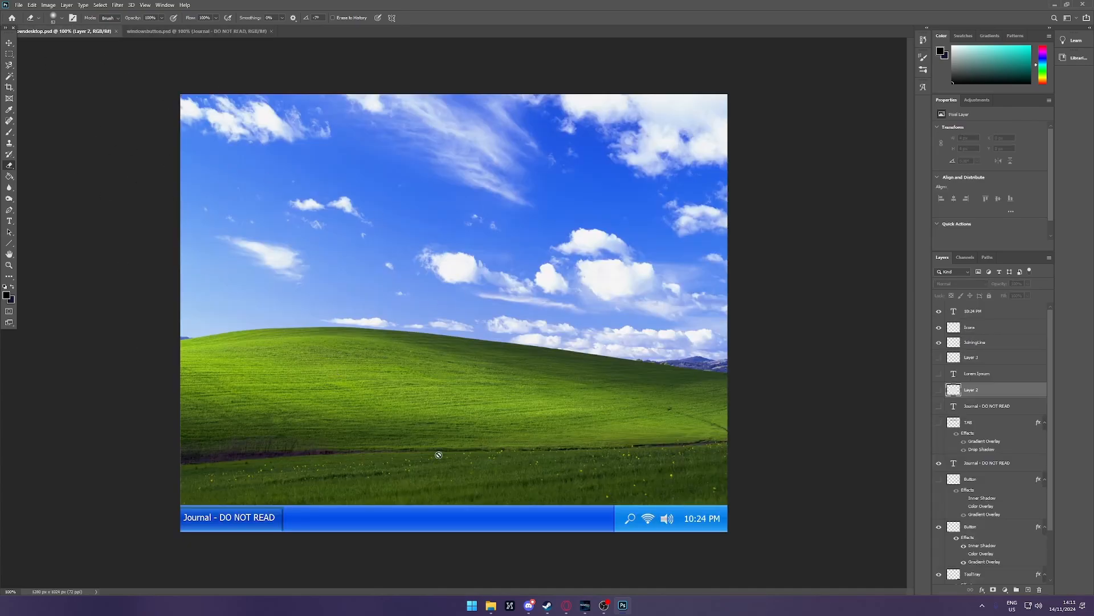
scroll(1022, 406, "down", 2)
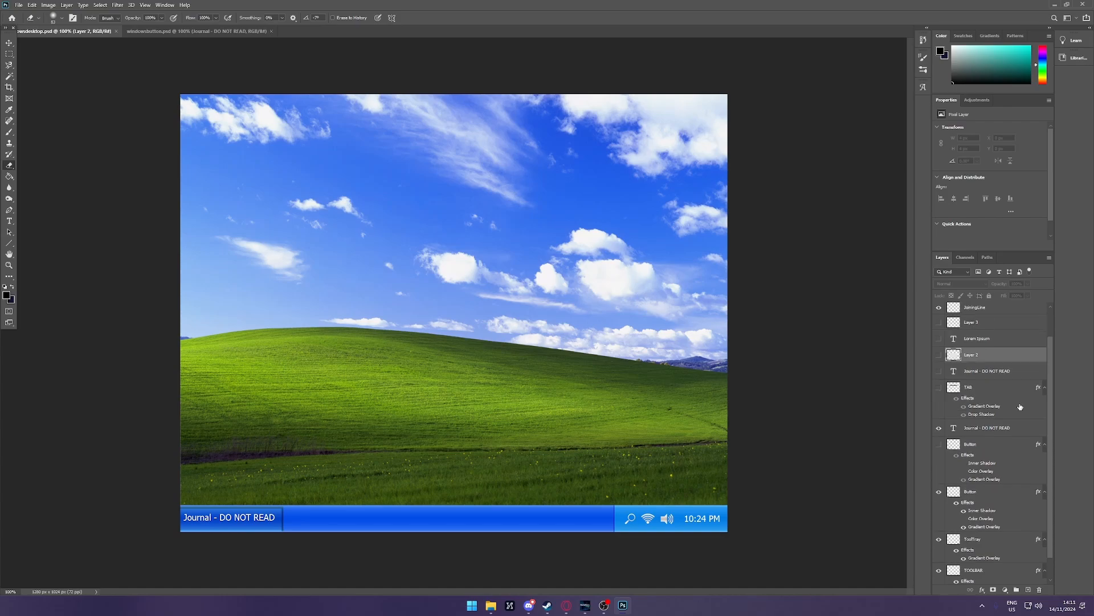
scroll(1020, 407, "down", 2)
left_click(939, 403)
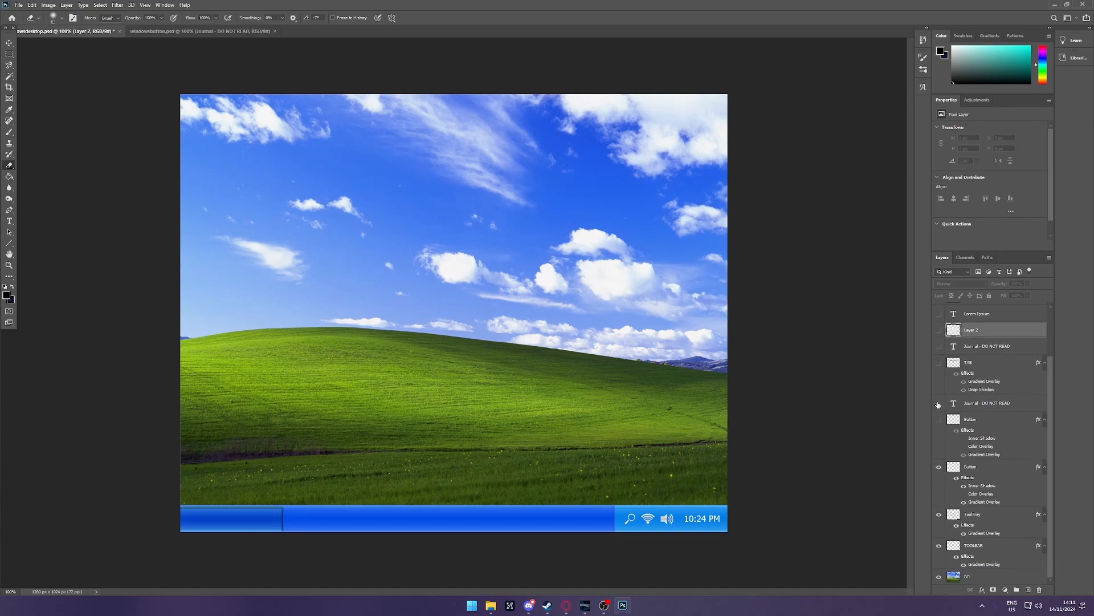
left_click(940, 467)
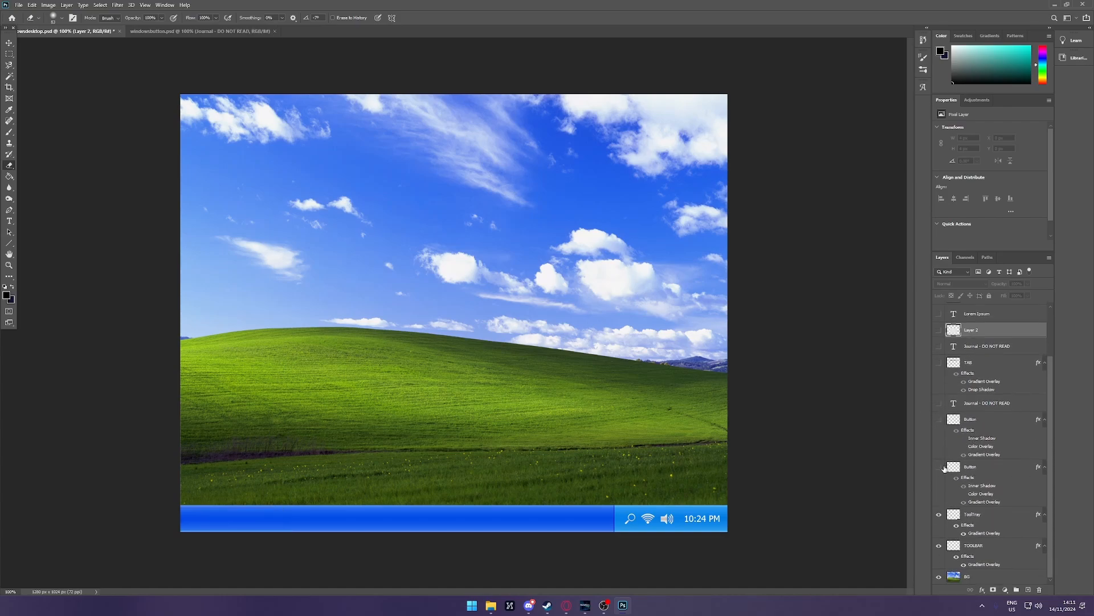
left_click(939, 467)
left_click(194, 32)
left_click(34, 31)
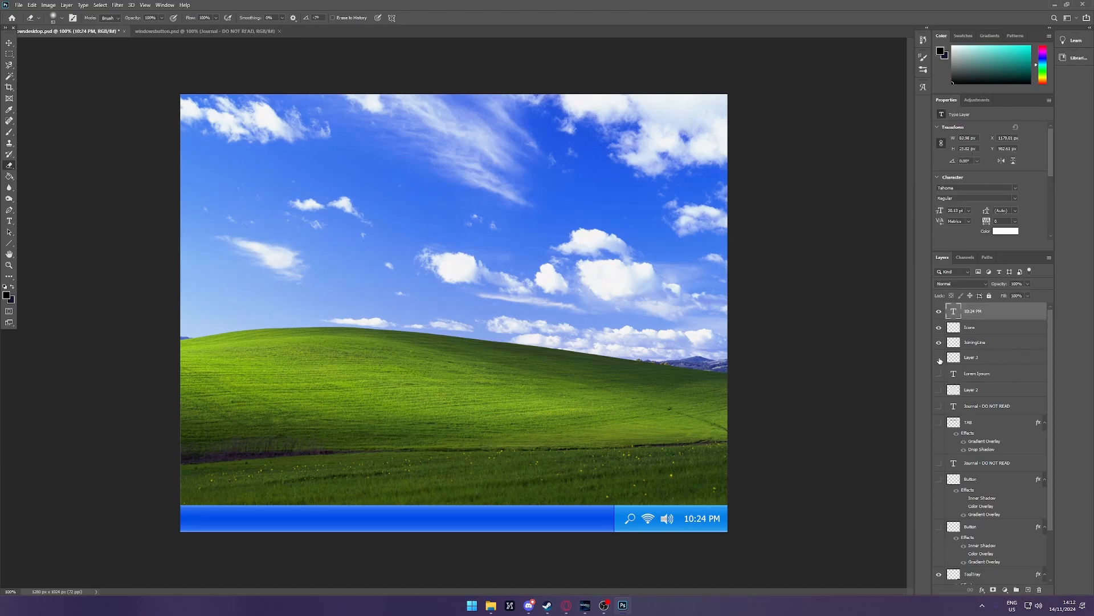
Step: Show the journal window's Lorem Ipsum, Layer 2, "Journal - DO NOT READ" title and TAB layers over the desktop
left_click(939, 357)
left_click(939, 358)
left_click(939, 373)
left_click(939, 390)
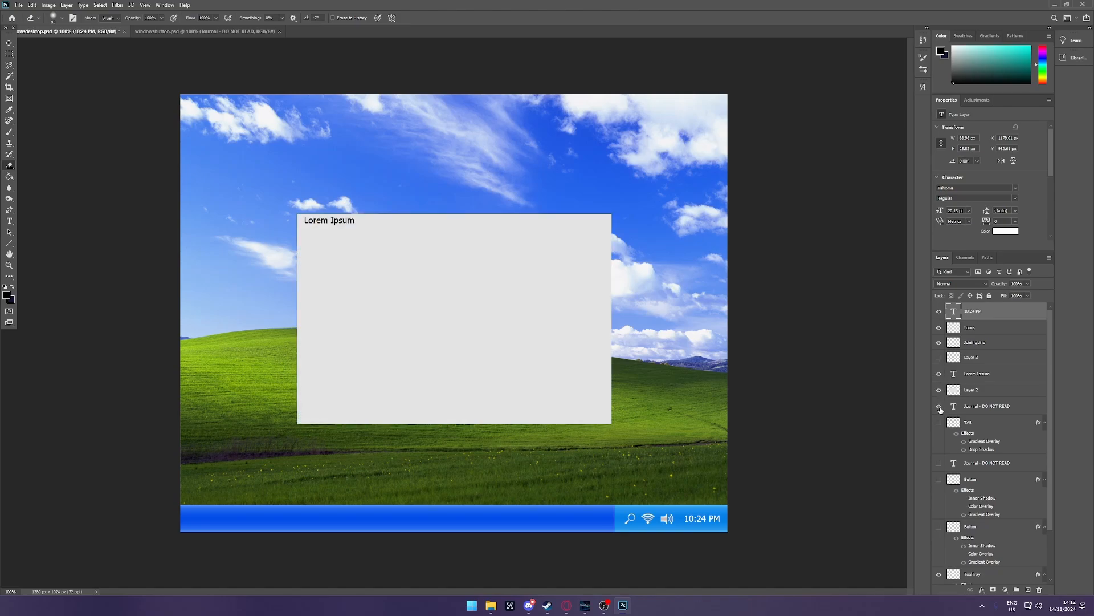
left_click(938, 406)
left_click(938, 422)
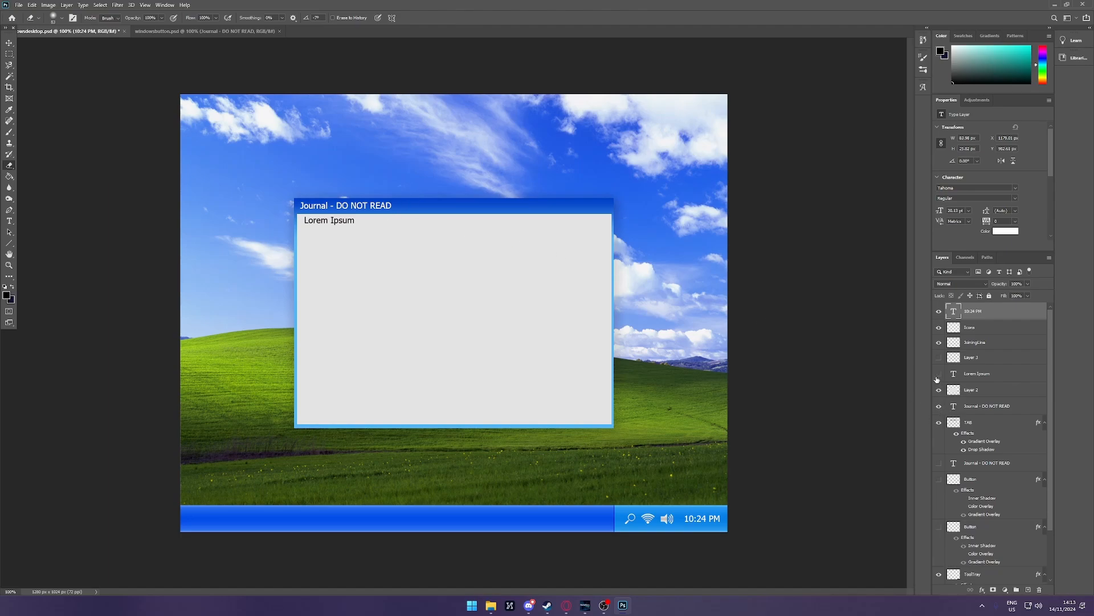
Step: Hide the Lorem Ipsum text layer and select the journal window's title text layer, leaving its wording as it is
left_click(939, 374)
left_click(939, 374)
left_click(938, 374)
double_click(953, 406)
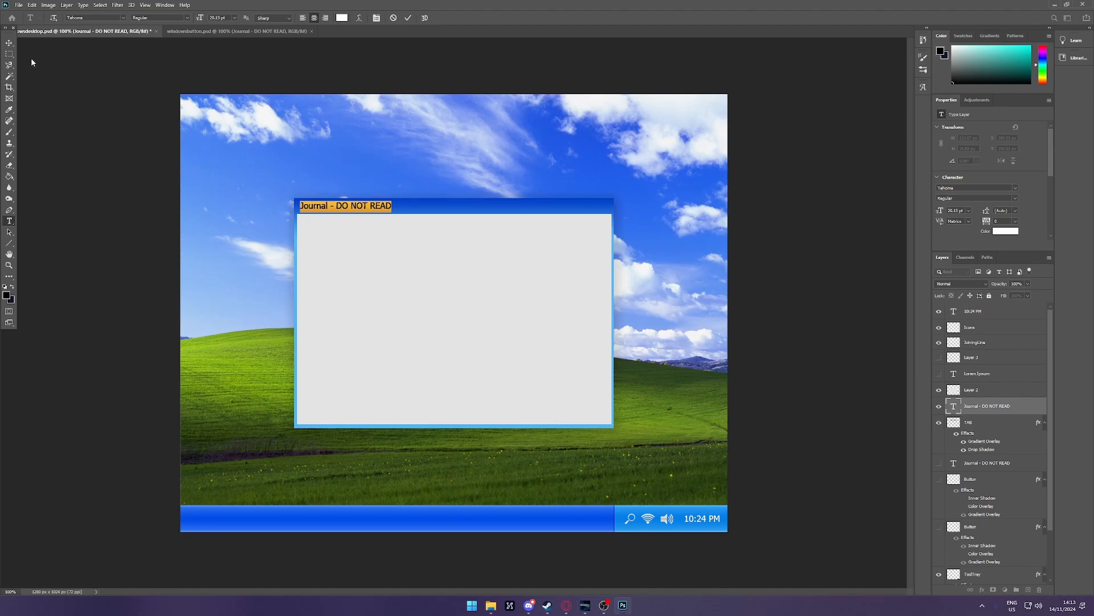
left_click(9, 43)
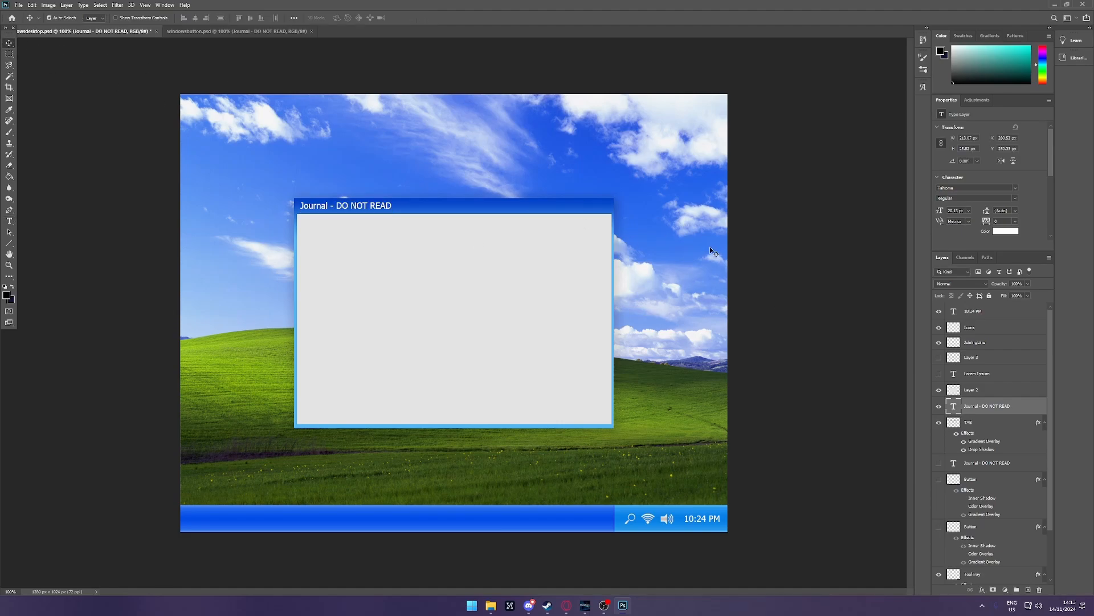
Step: Isolate the journal window by hiding the BG, TOOLBAR, tray and 10:24 PM clock layers
scroll(1015, 475, "down", 2)
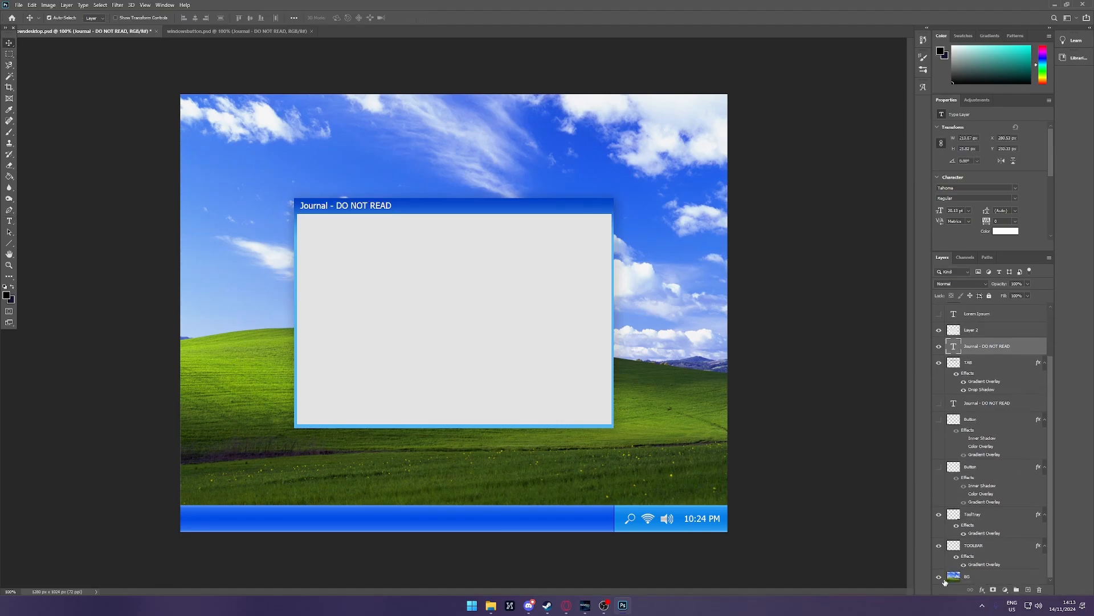
left_click(938, 576)
left_click(940, 546)
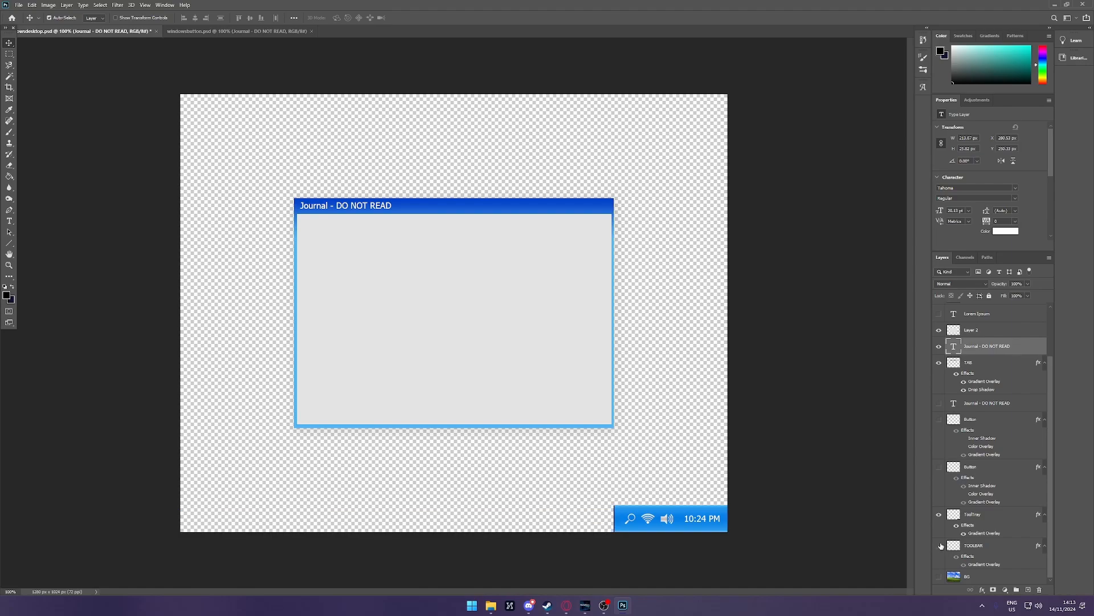
left_click(940, 517)
scroll(961, 481, "up", 1)
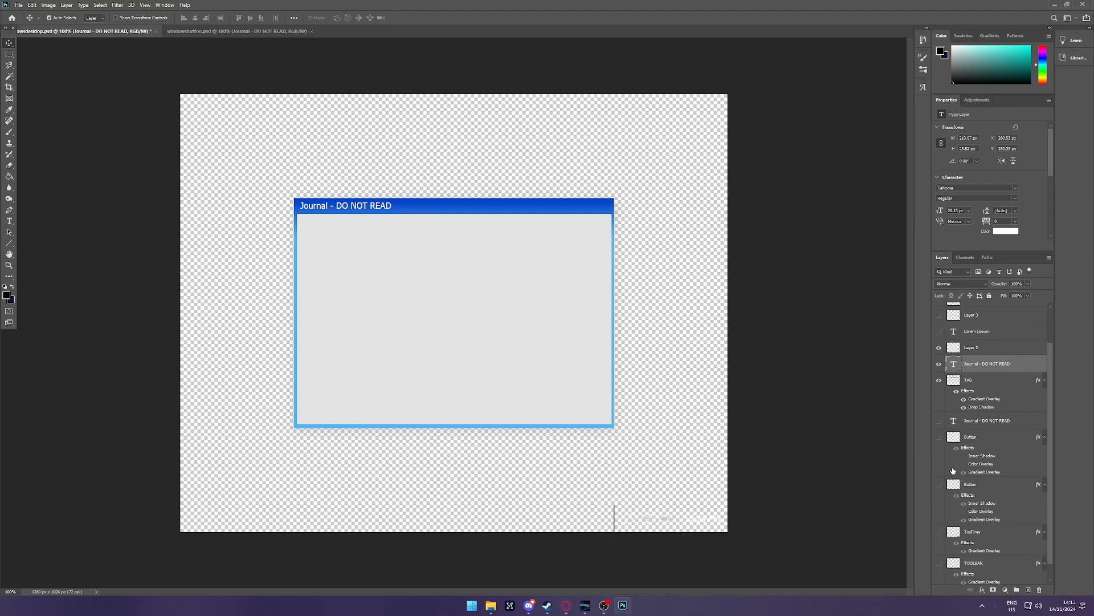
scroll(954, 471, "up", 2)
scroll(949, 382, "up", 1)
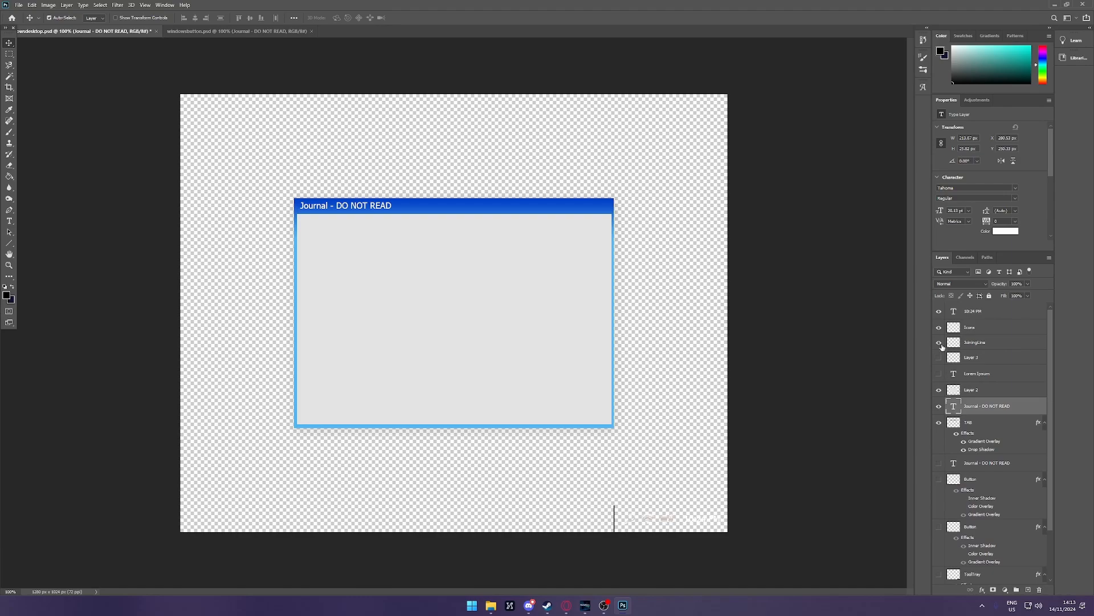
left_click(940, 312)
Step: Toggle the upper Button layer's visibility in the journal button document to compare the button's two looks
left_click(171, 31)
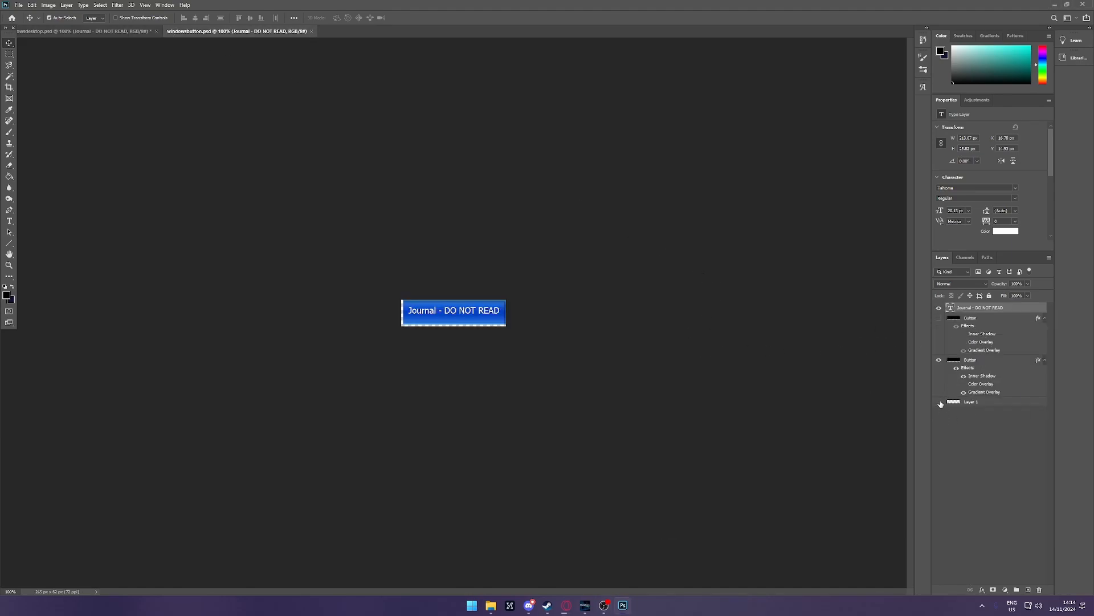
left_click(968, 319)
left_click(939, 318)
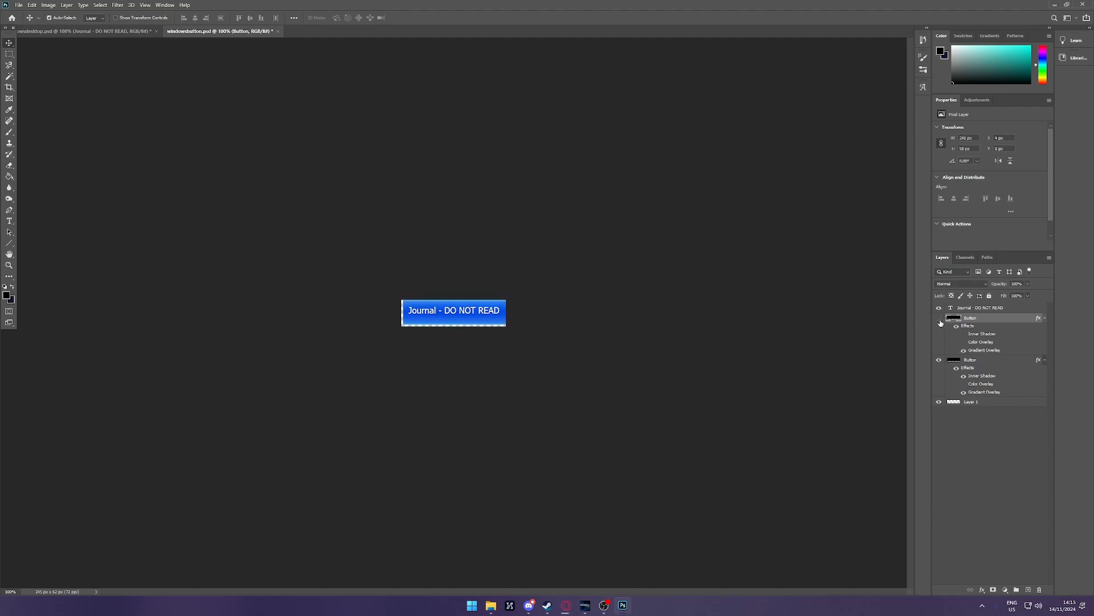
left_click(940, 319)
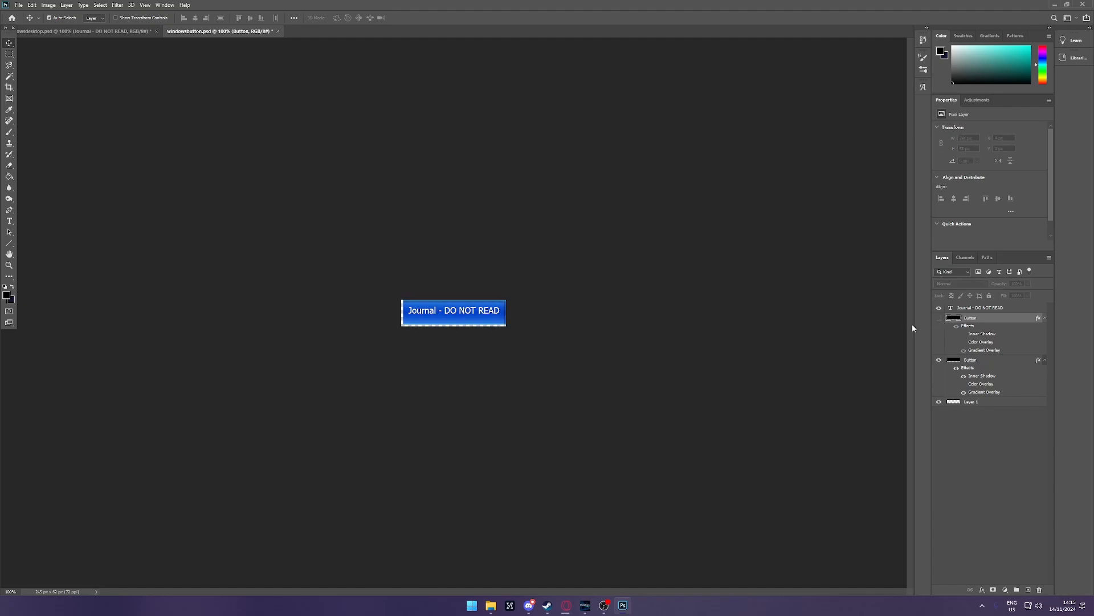
left_click(939, 318)
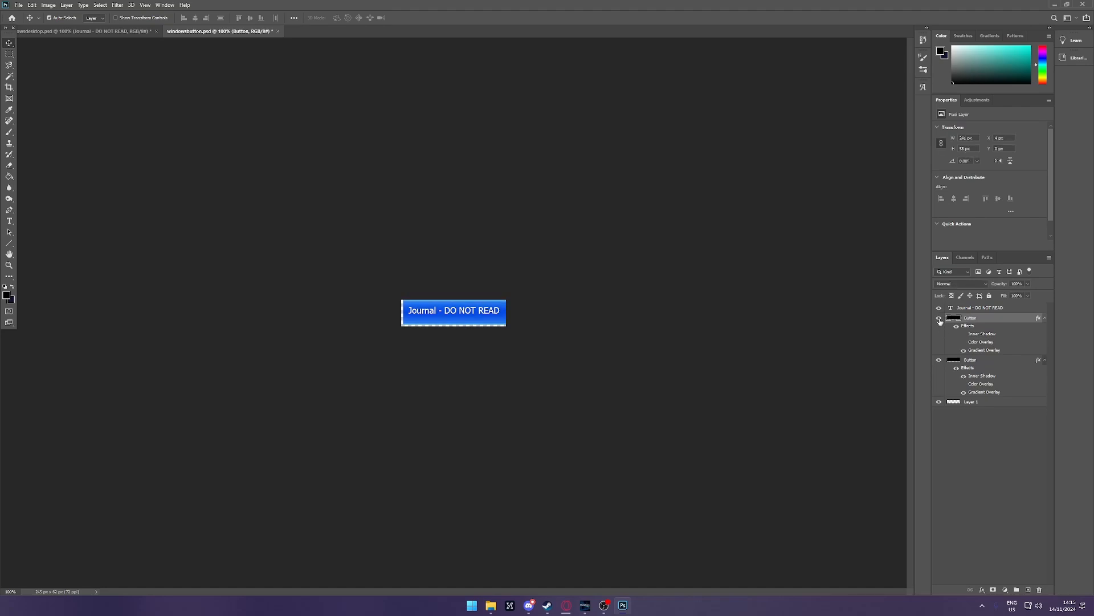
Step: Open the journal button's label text for editing and leave it unedited, then toggle the upper Button layer's visibility
double_click(955, 309)
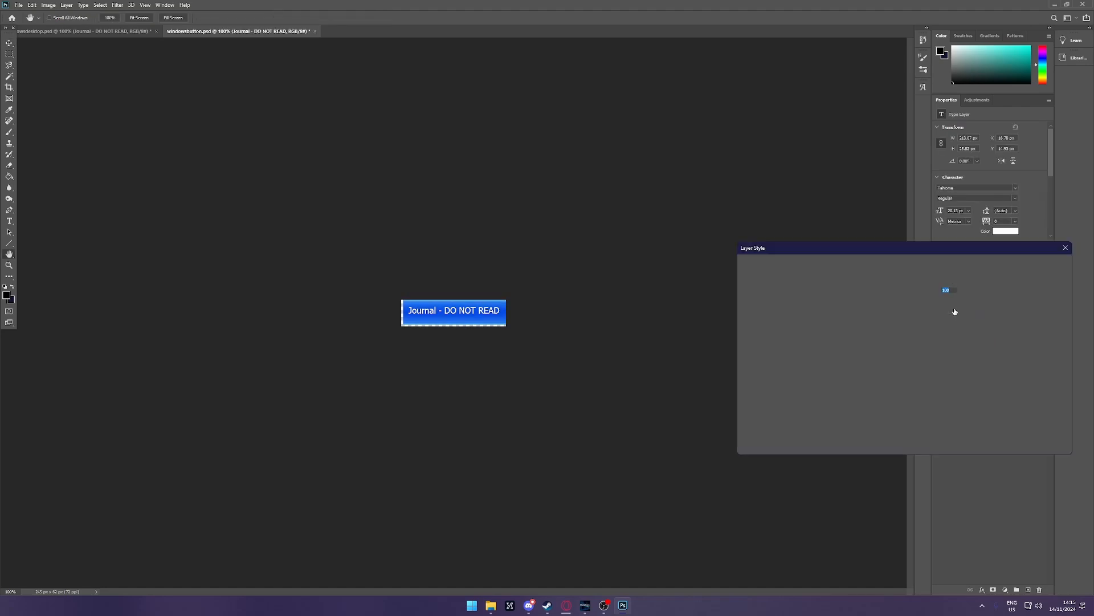
left_click(1066, 248)
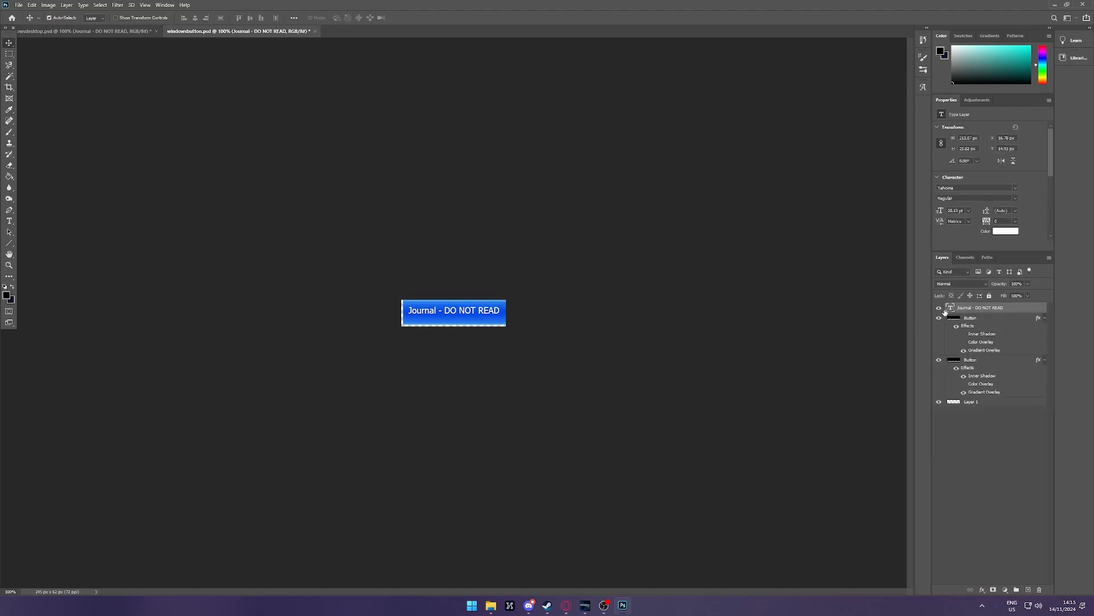
double_click(950, 308)
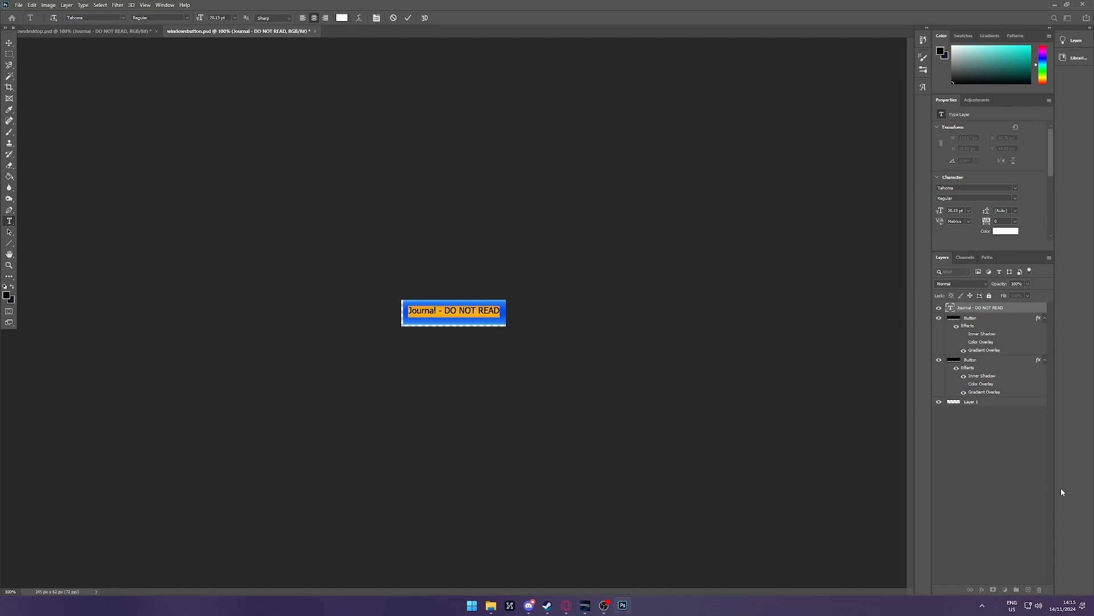
left_click(981, 423)
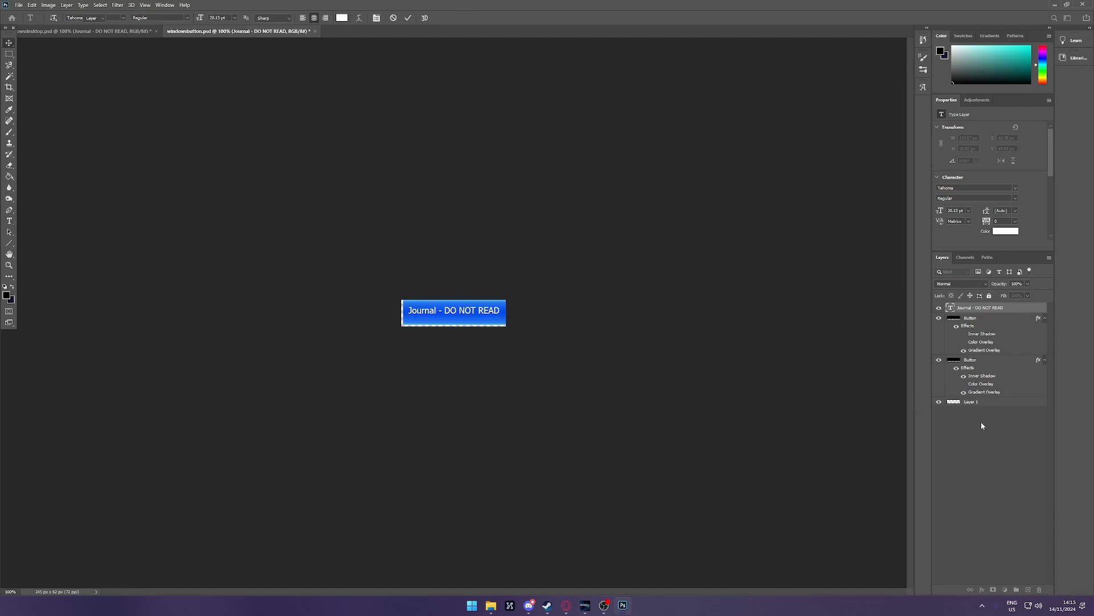
left_click(938, 320)
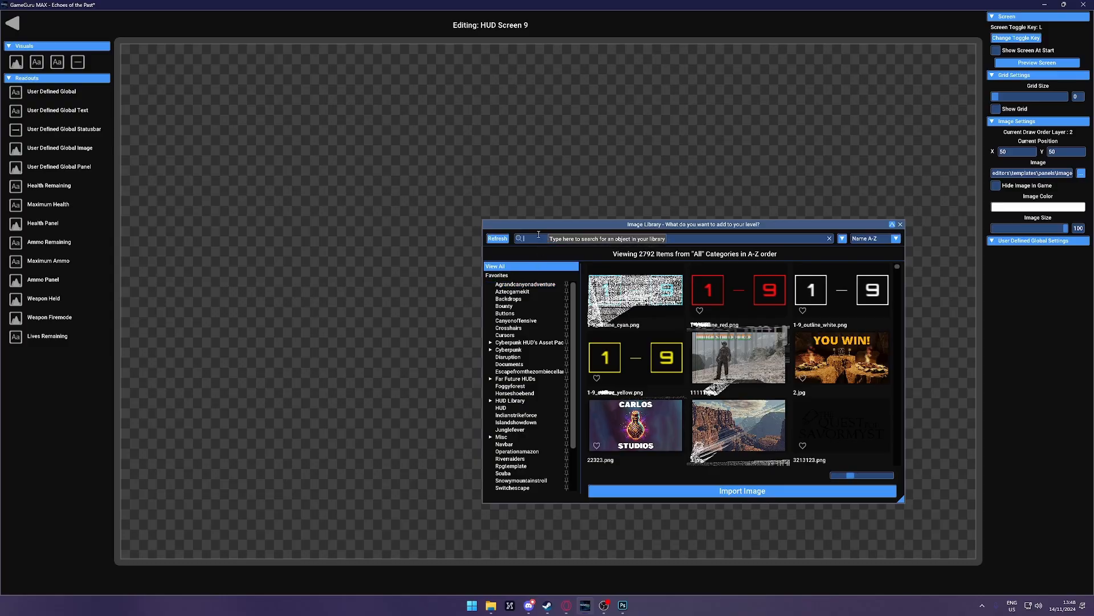
Step: In GameGuru MAX, search the image library for "desk" and assign Desktop.png to HUD Screen 9's image
type("desk")
left_click(637, 291)
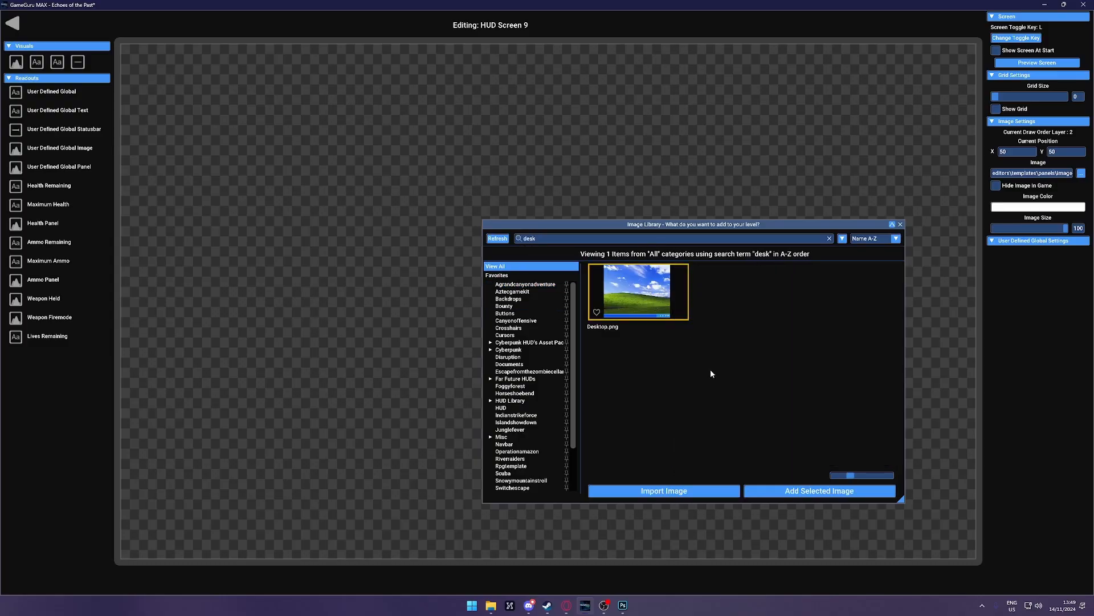
left_click(829, 490)
Step: Set the desktop image's size to 75 and move it up to the middle of the HUD screen
double_click(1077, 228)
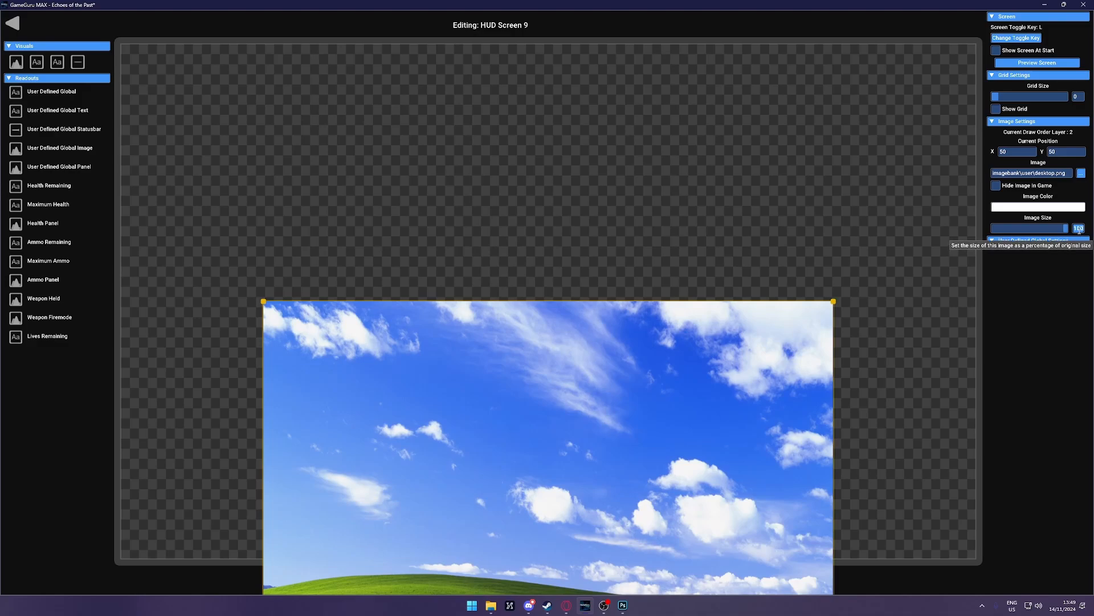
type("75")
left_click_drag(717, 398, 716, 241)
Step: Add a button at about X 15, Y 17 on HUD Screen 9 and set its regular image to journalbutton.png
left_click(36, 63)
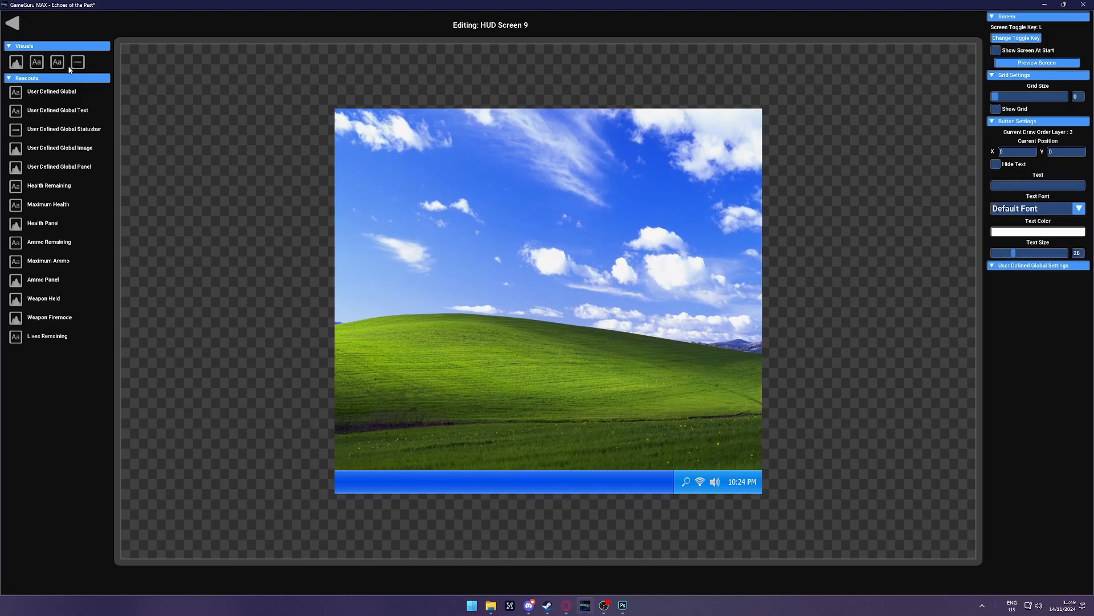
left_click_drag(76, 63, 290, 151)
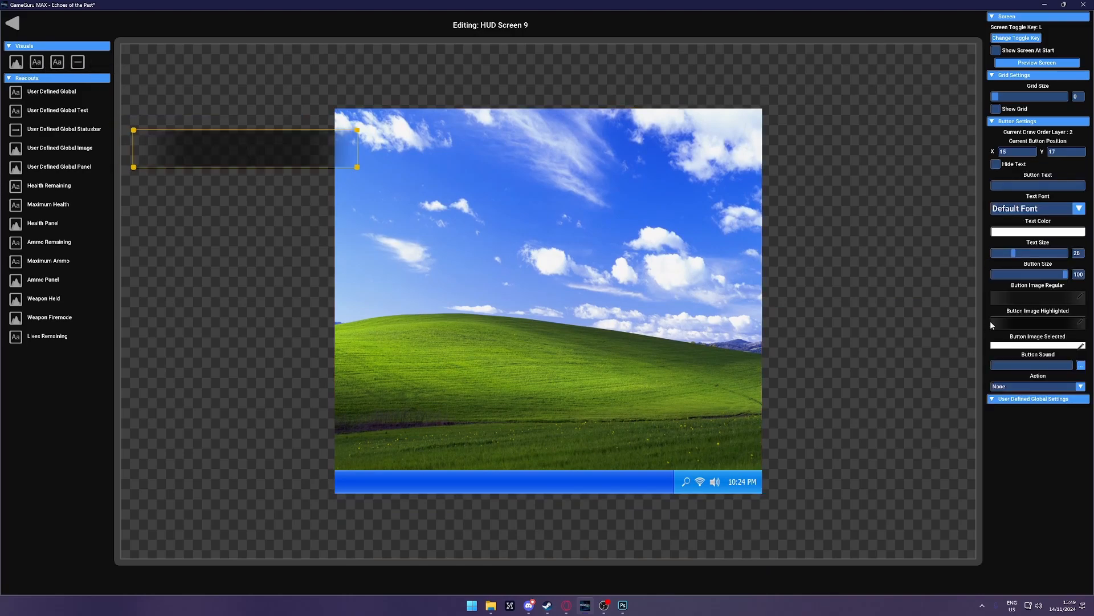
left_click(1080, 296)
type("jpg")
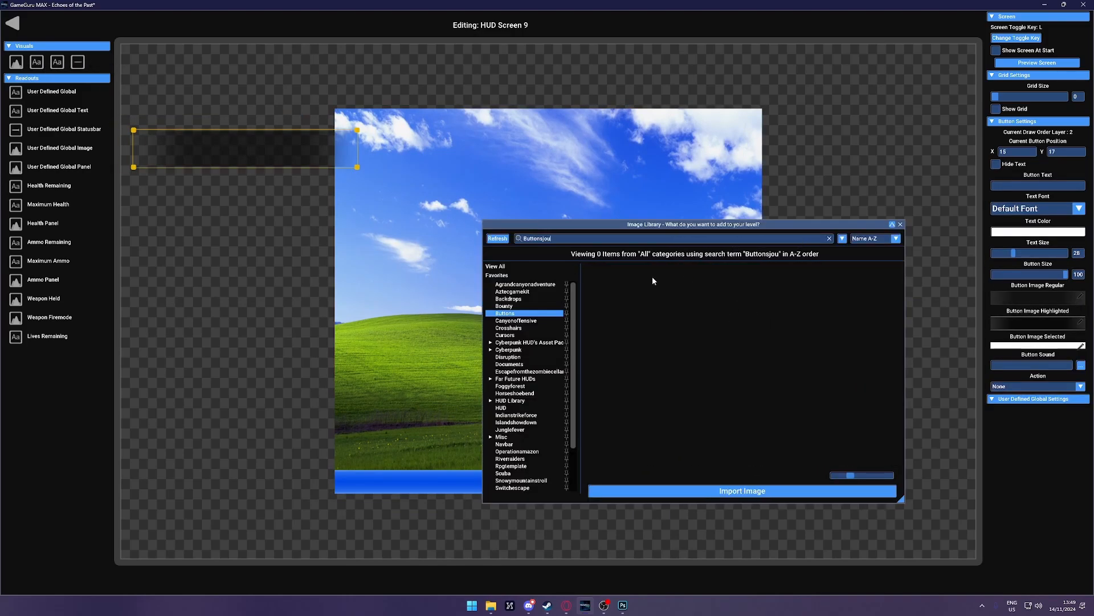
left_click_drag(573, 240, 409, 226)
type("jou")
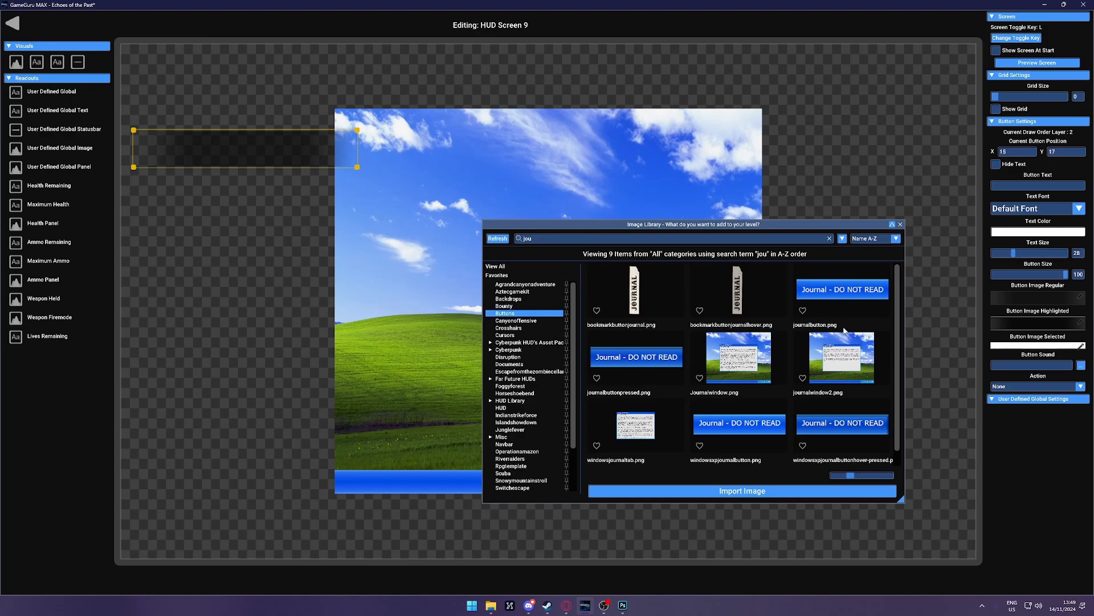
left_click(843, 291)
left_click(867, 494)
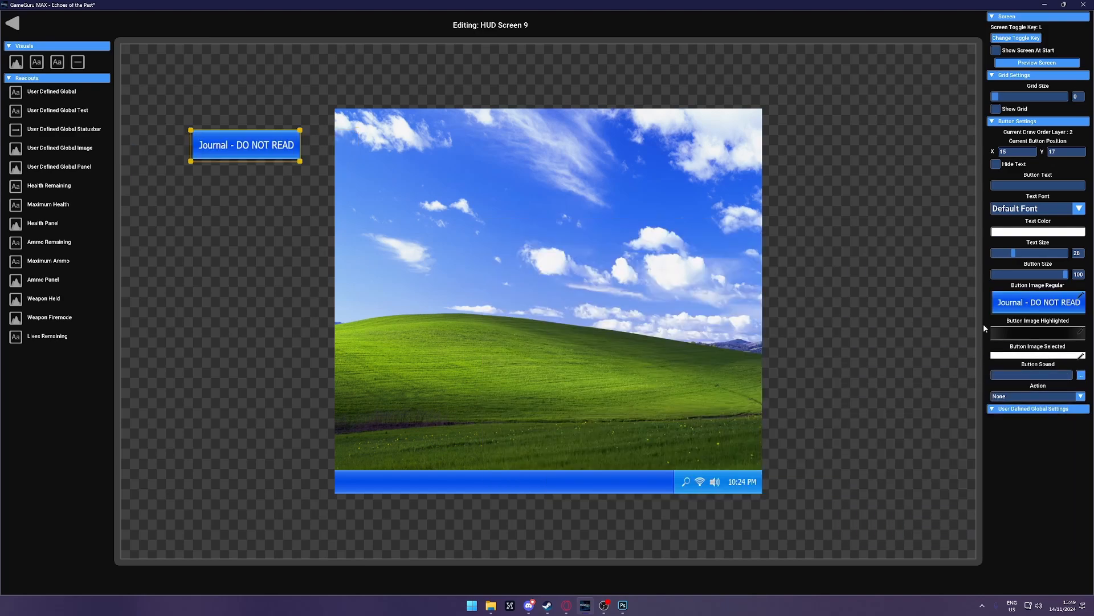
Step: Set the journal button's highlighted image to journalbuttonpressed.png, found by searching the image library for "jou"
left_click(1077, 309)
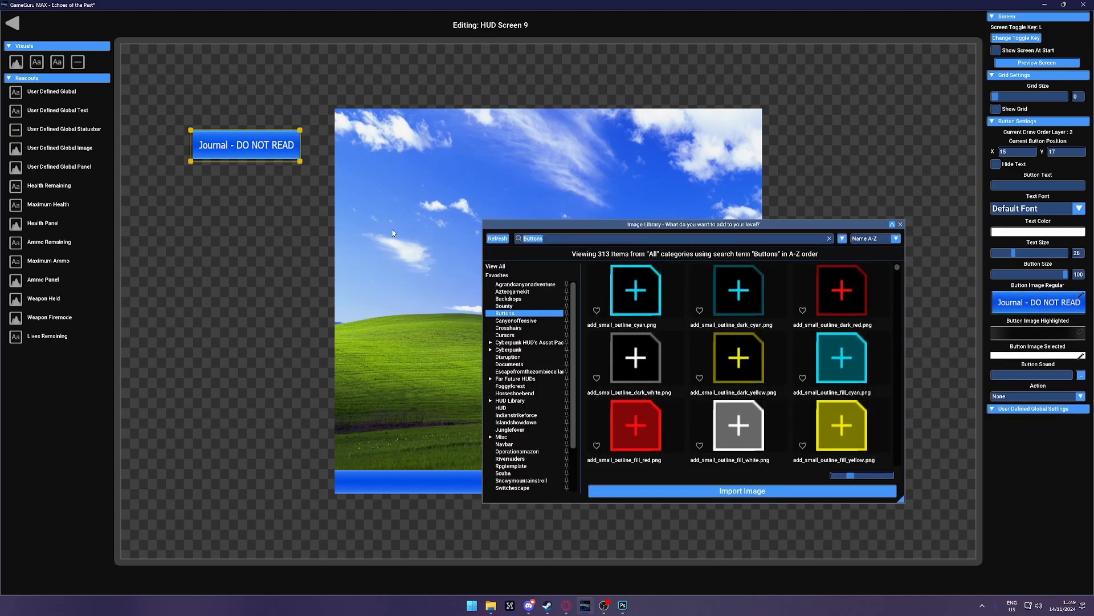
type("jou")
left_click(635, 357)
left_click(837, 494)
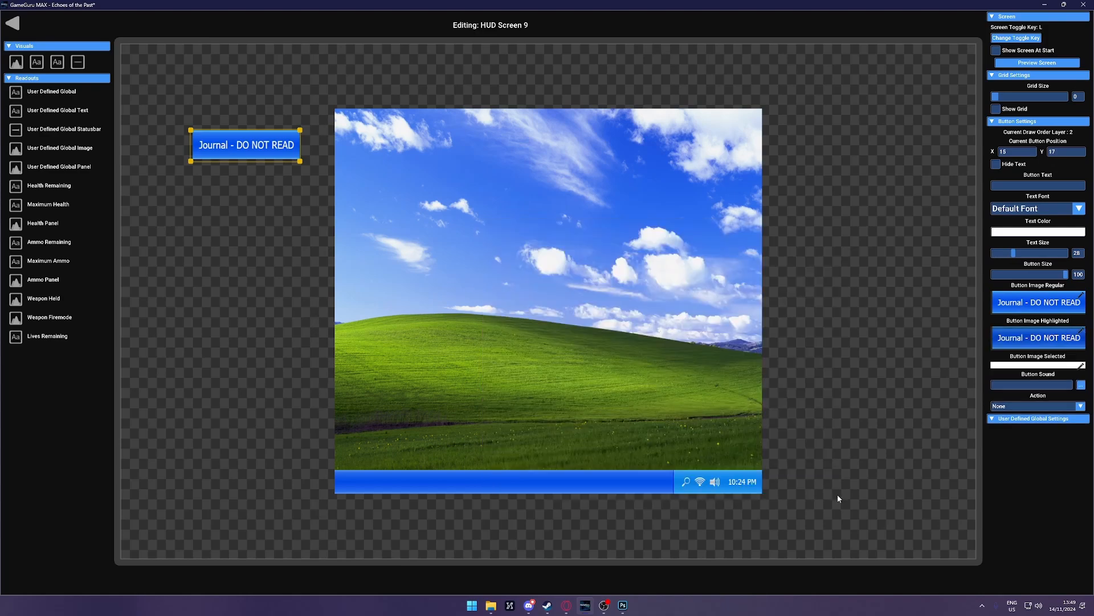
Step: Set the journal button's size to 75 and place it at X 30, Y 83 on the start of the desktop's taskbar
type("75")
key("Return")
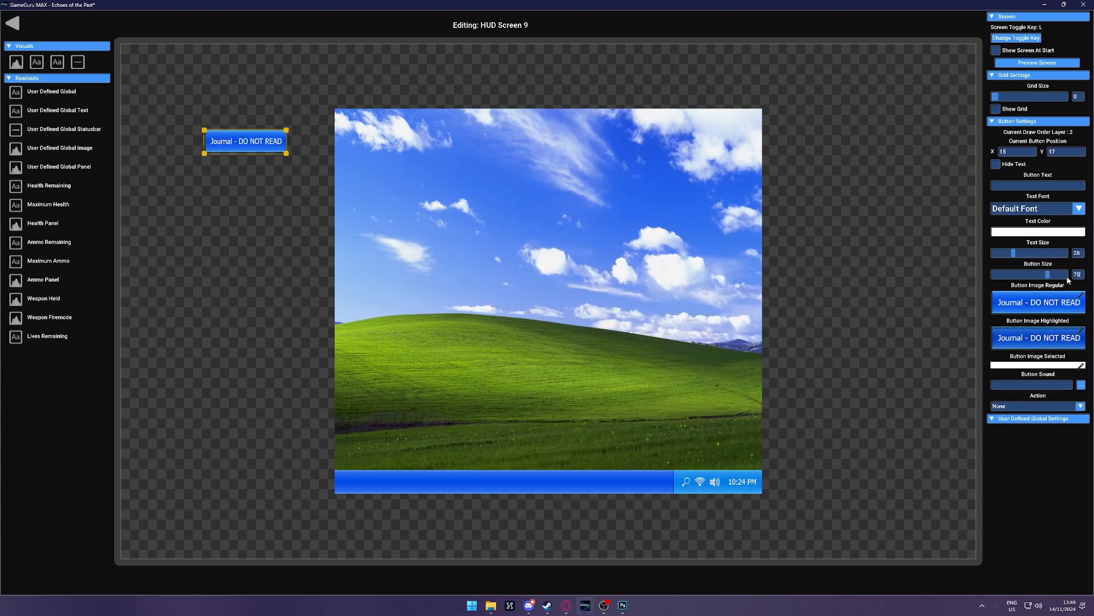
left_click_drag(202, 147, 314, 409)
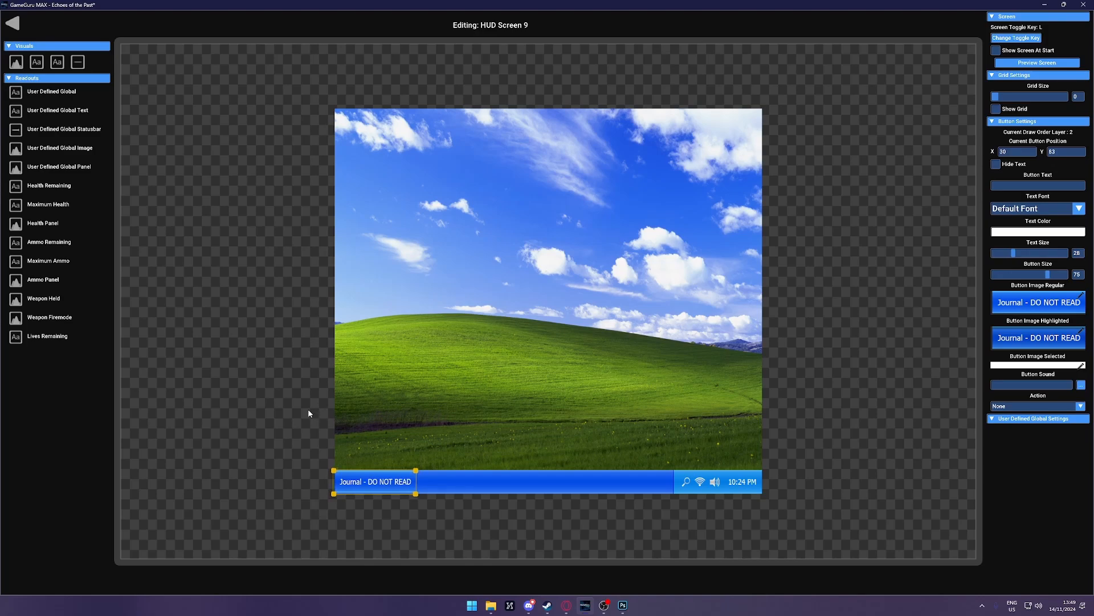
left_click(391, 435)
left_click(373, 481)
left_click(373, 463)
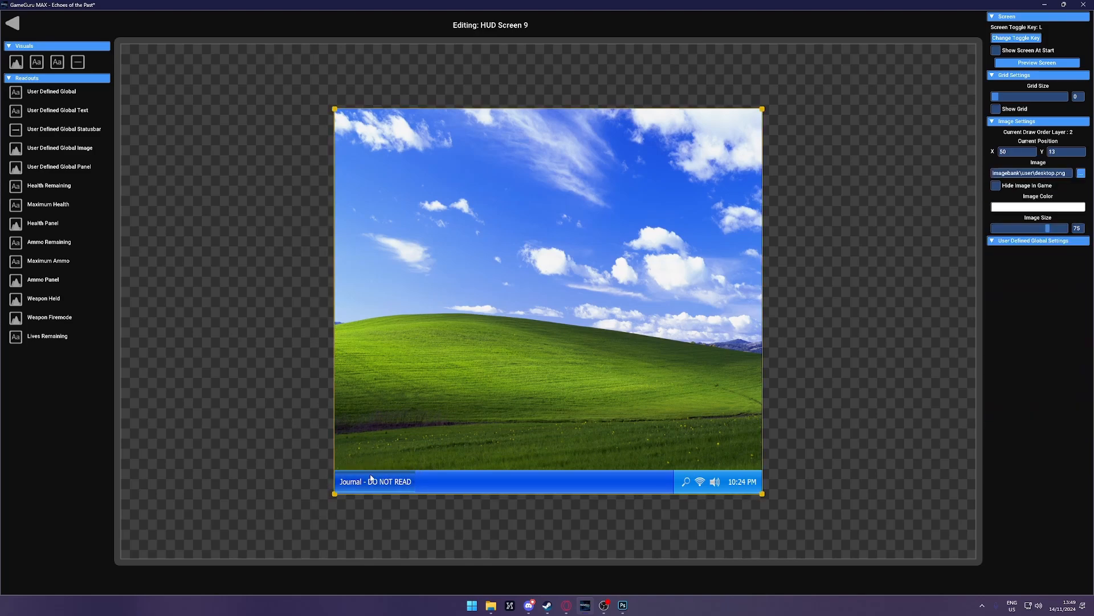
left_click(371, 477)
left_click(372, 452)
Step: Inspect the desktop and journal button on HUD Screen 8 against those on HUD Screen 9, and return to the storyboard
left_click(12, 22)
left_click(505, 454)
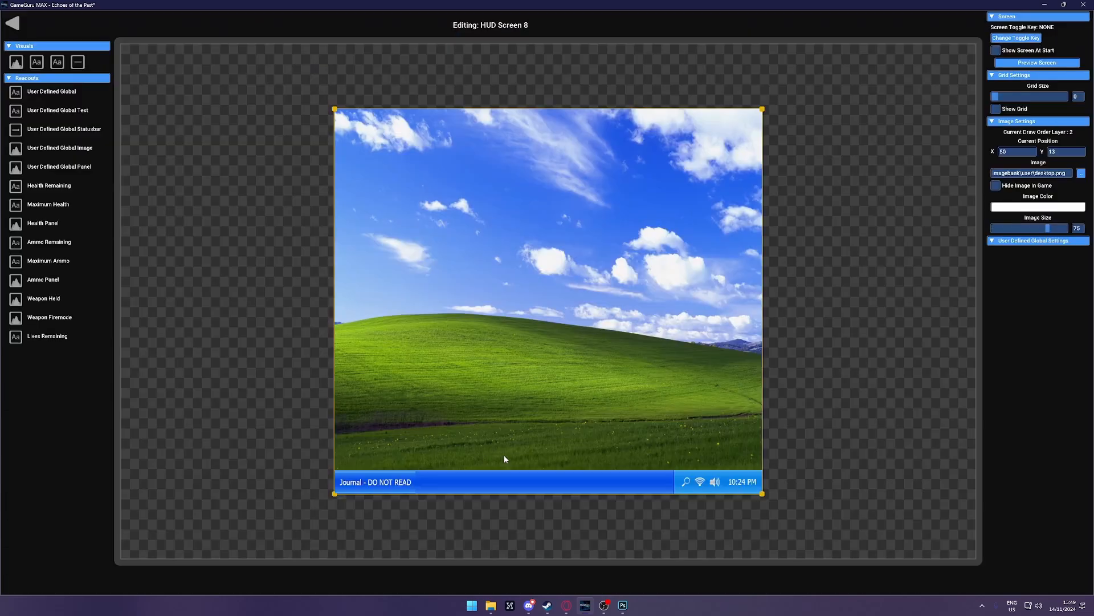
left_click(381, 489)
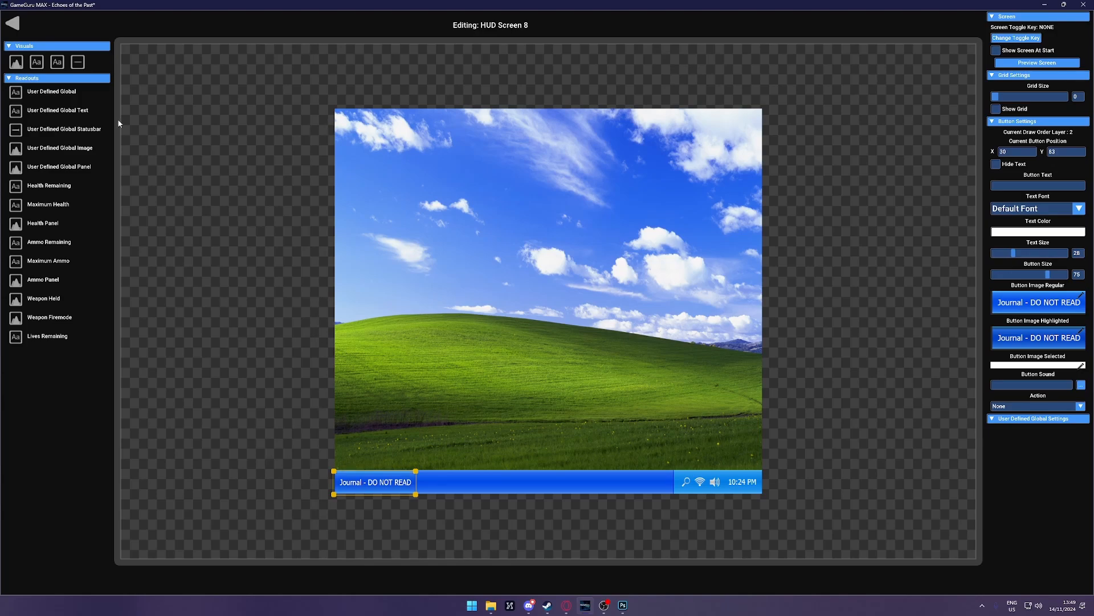
left_click(12, 23)
left_click(577, 434)
left_click(13, 23)
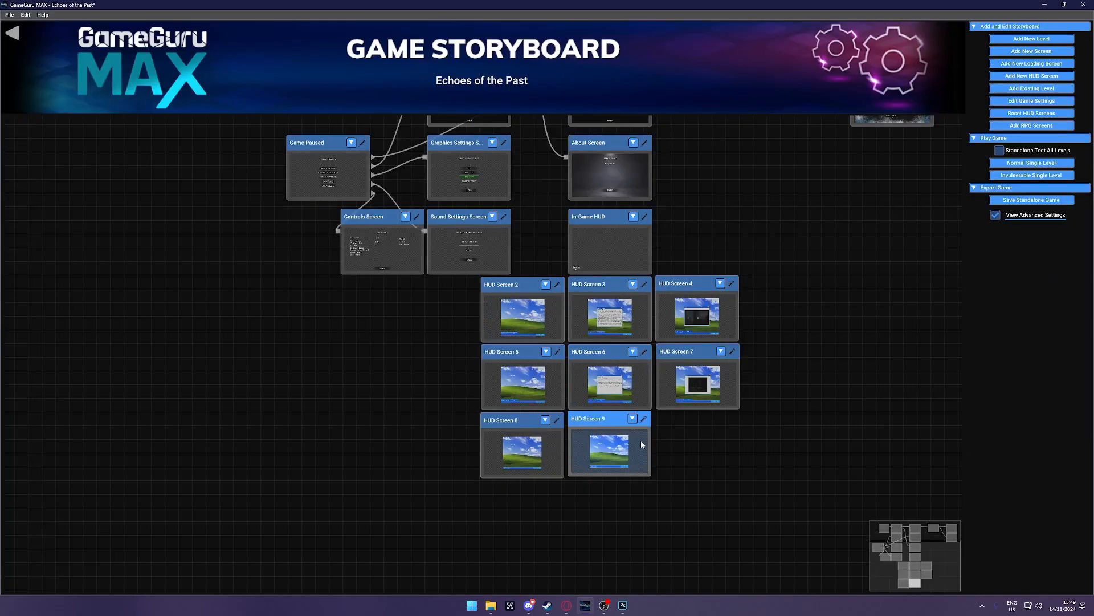
Step: Add an image to HUD Screen 9 and assign windowsjournaltab.png to it, searching the image library for "jou"
left_click(641, 440)
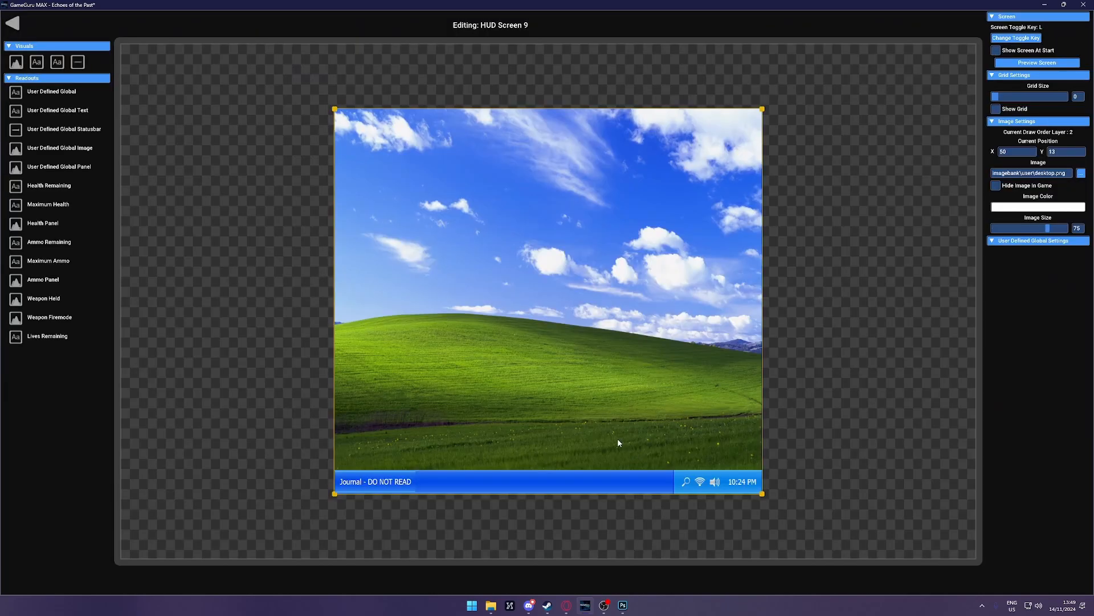
left_click(16, 61)
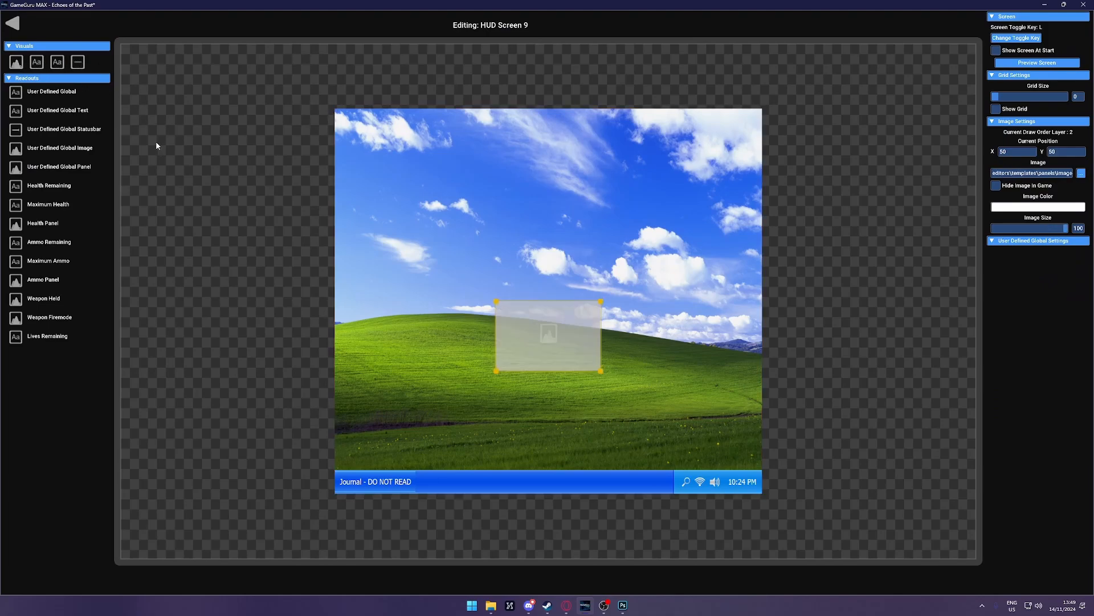
left_click(1081, 173)
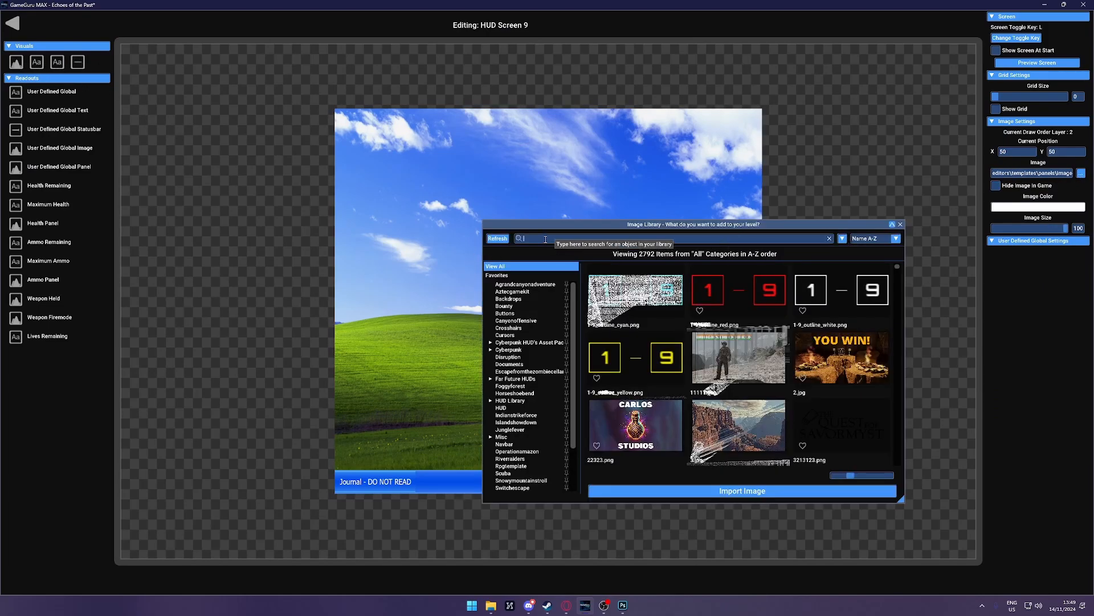
type("jou")
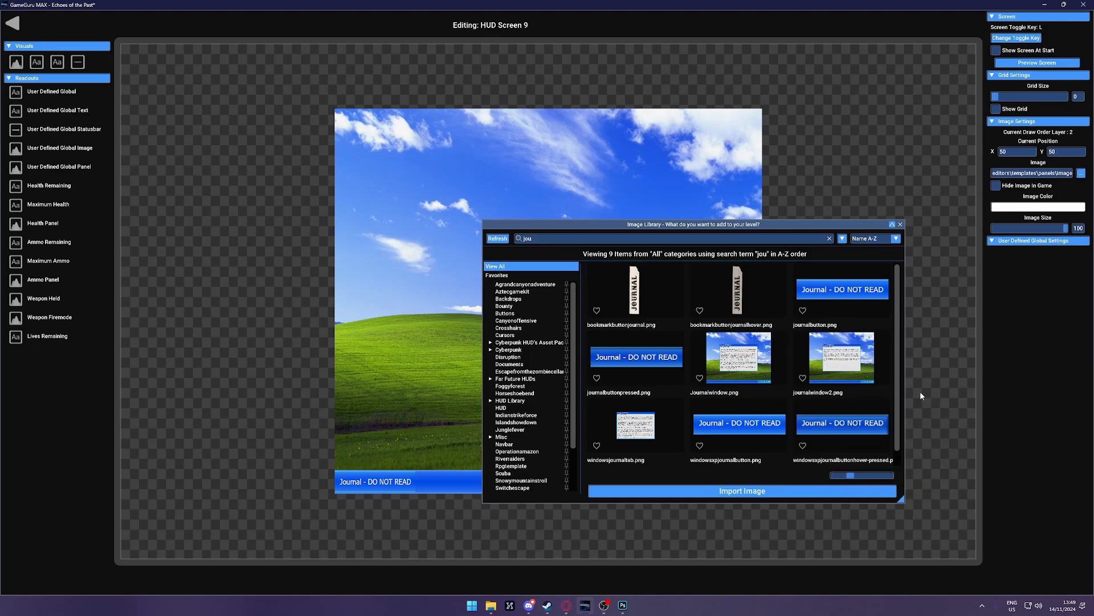
left_click(618, 438)
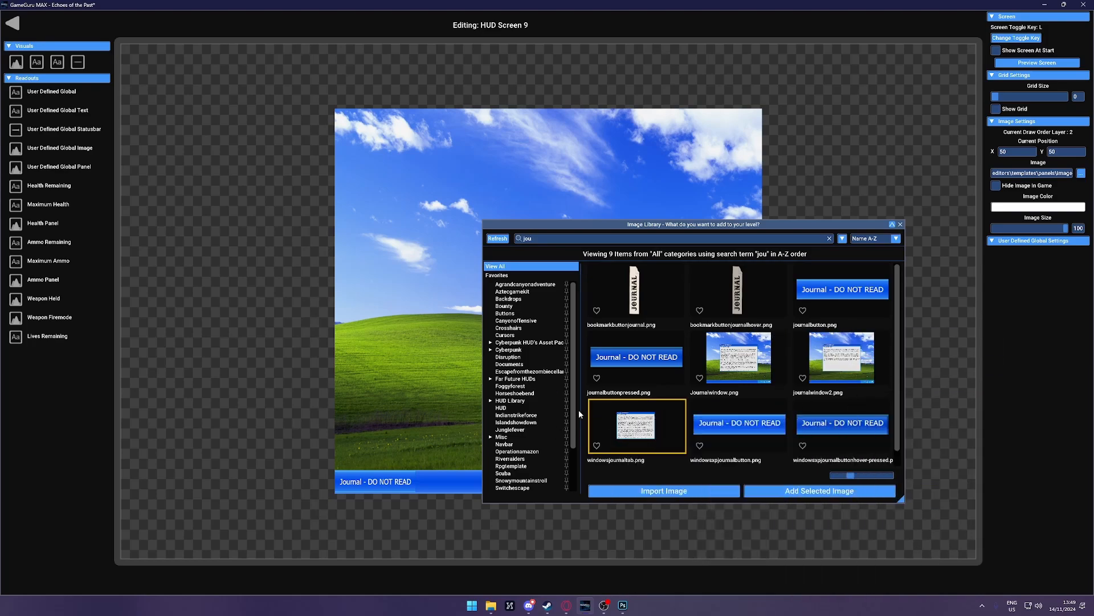
left_click(729, 363)
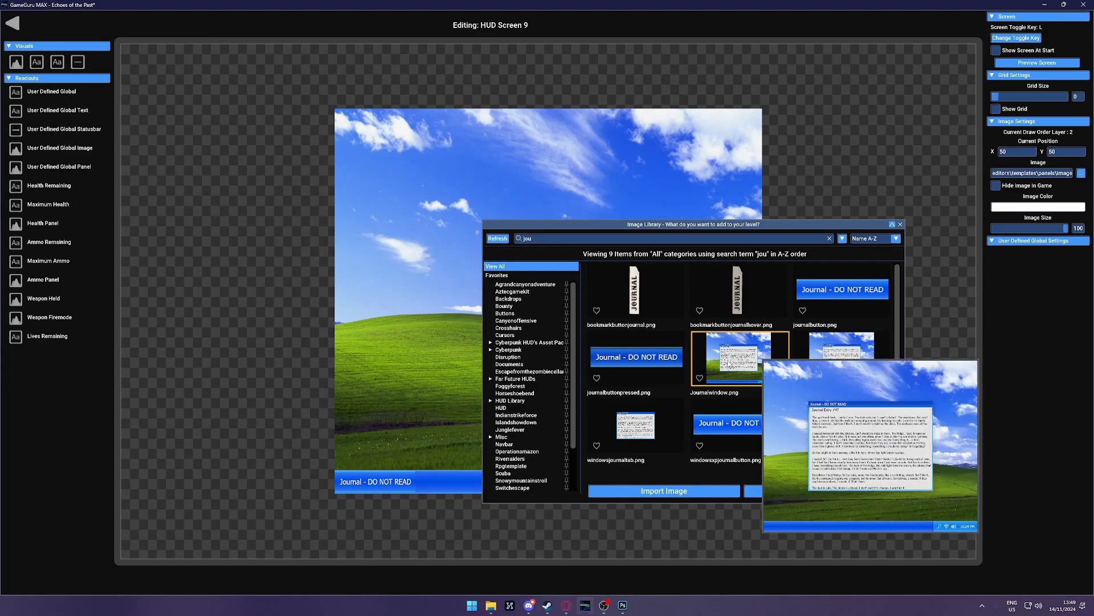
left_click(619, 433)
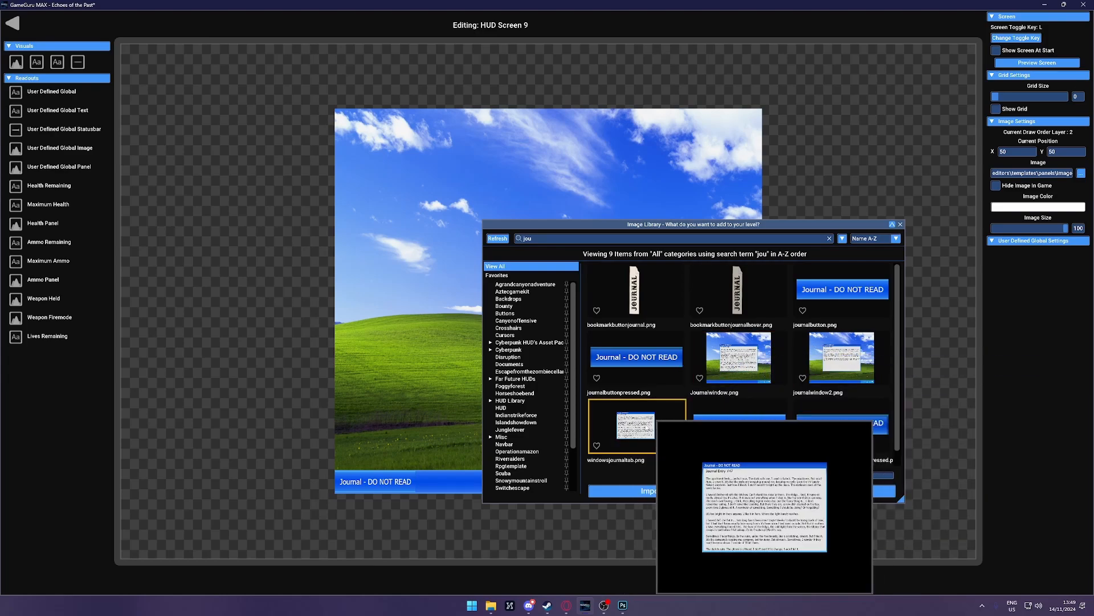
left_click(781, 491)
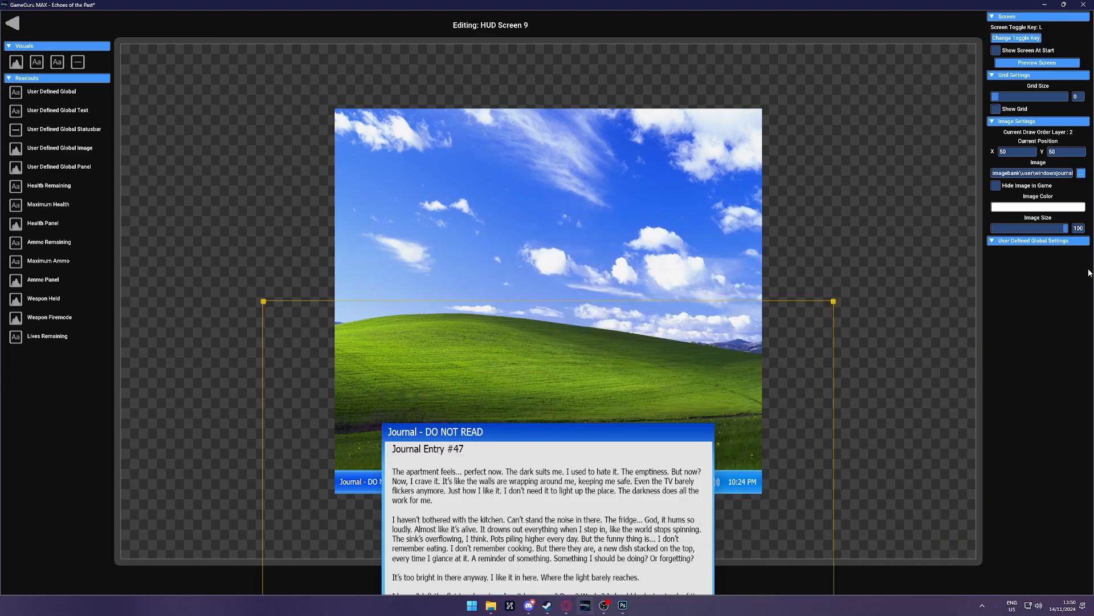
Step: Set the journal window image's size to 75 and move it to X 50, Y 13 over the desktop
double_click(1077, 229)
type("75")
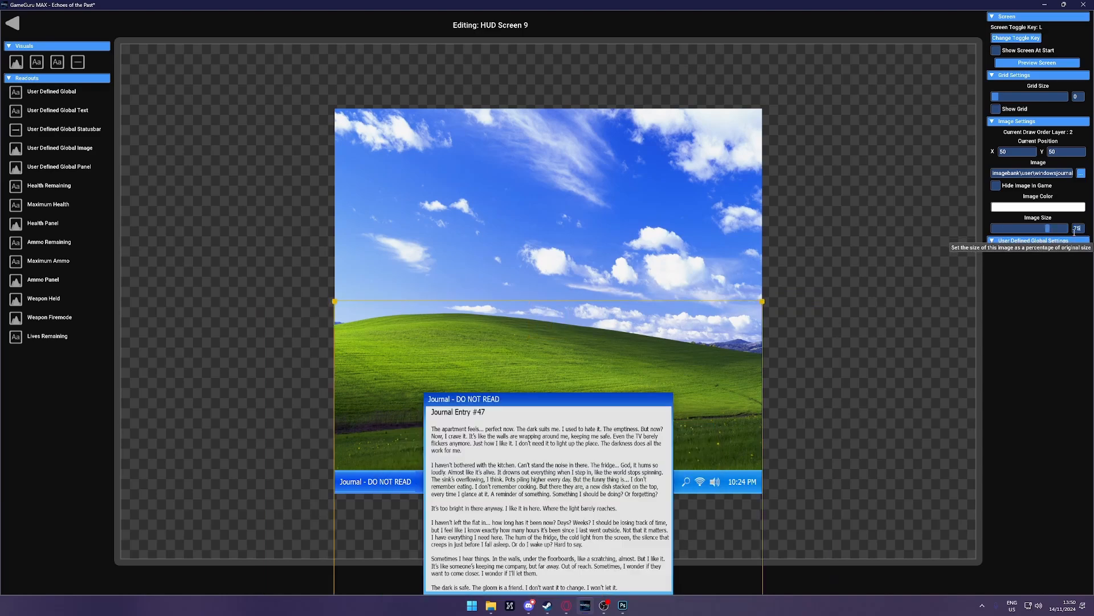
left_click_drag(535, 488, 538, 334)
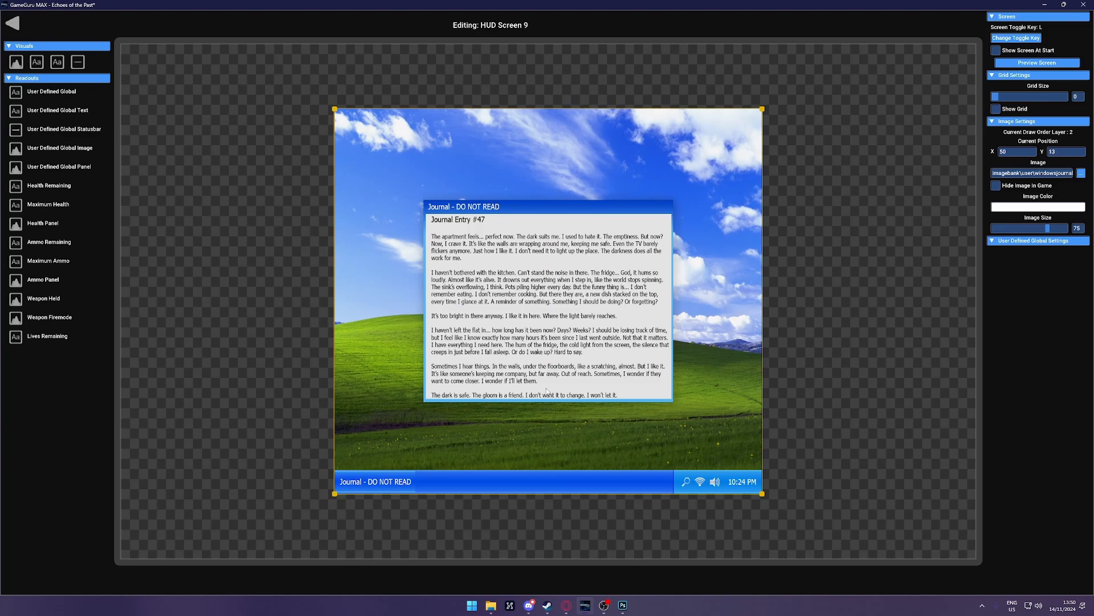
Step: Set the action of HUD Screen 8's journal button to Go To HUD Screen 9
left_click(12, 22)
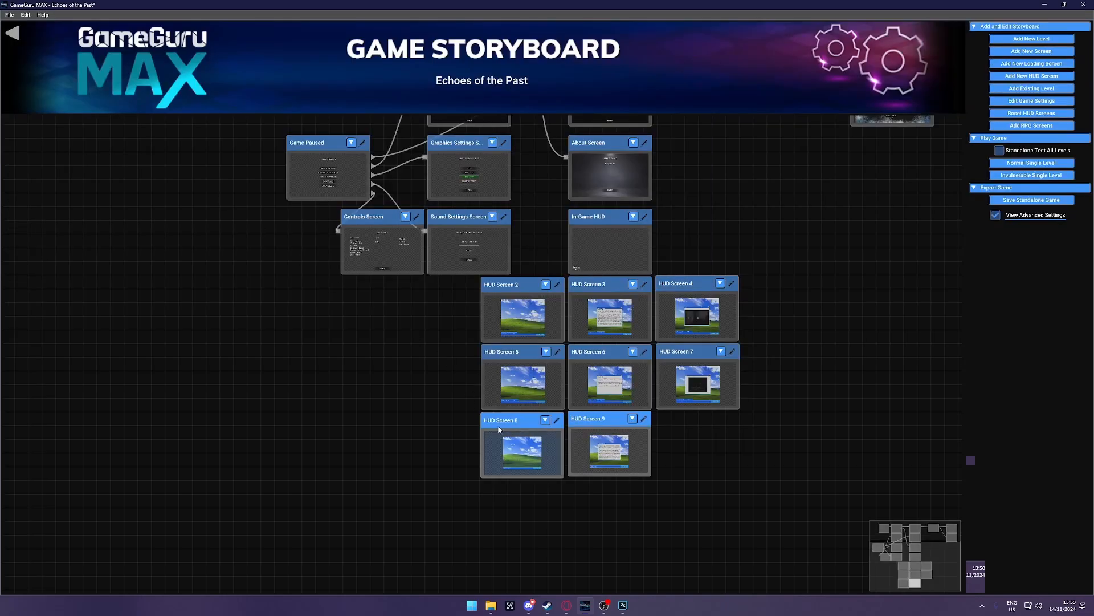
left_click(500, 437)
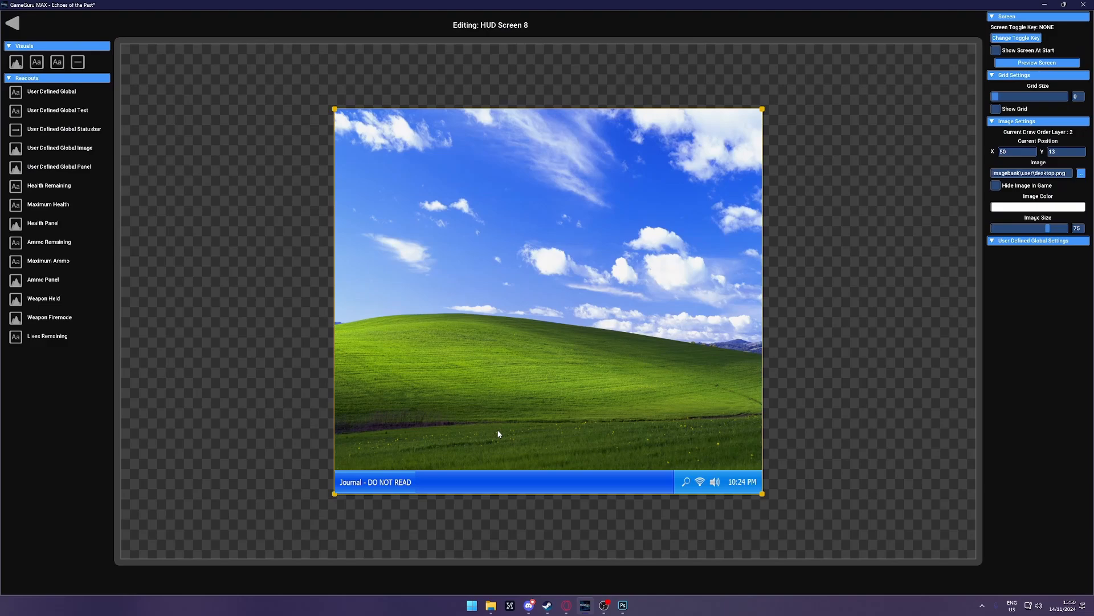
left_click(12, 23)
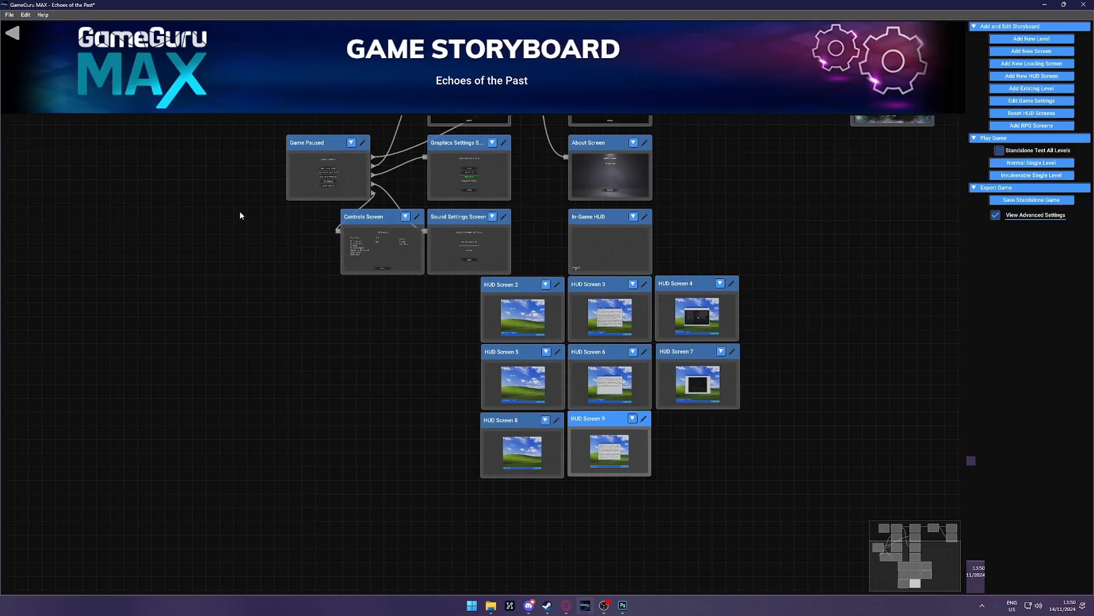
left_click(529, 435)
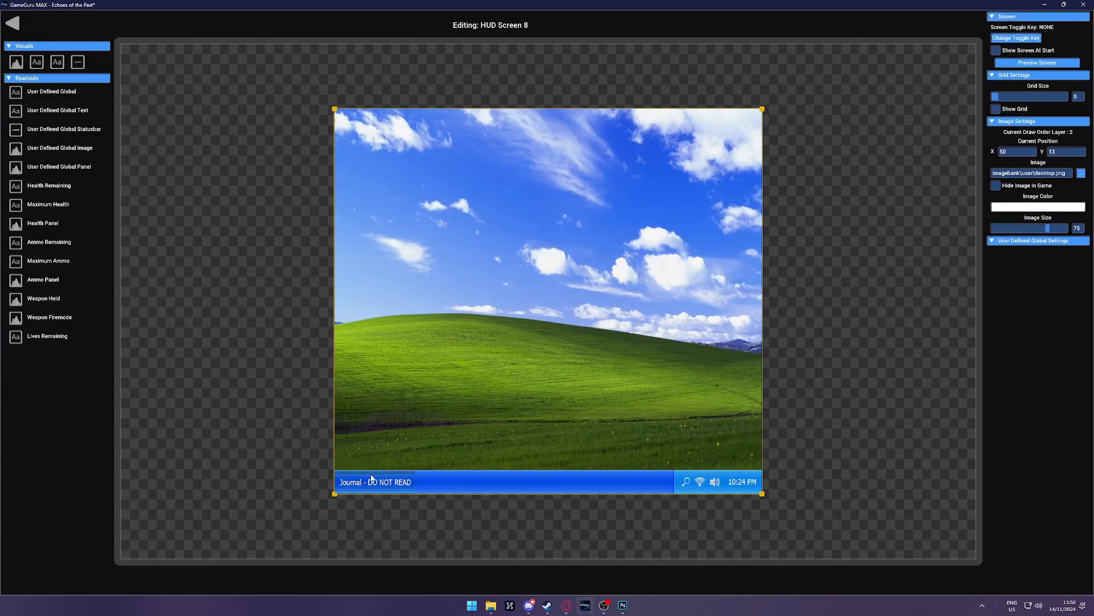
left_click(1040, 406)
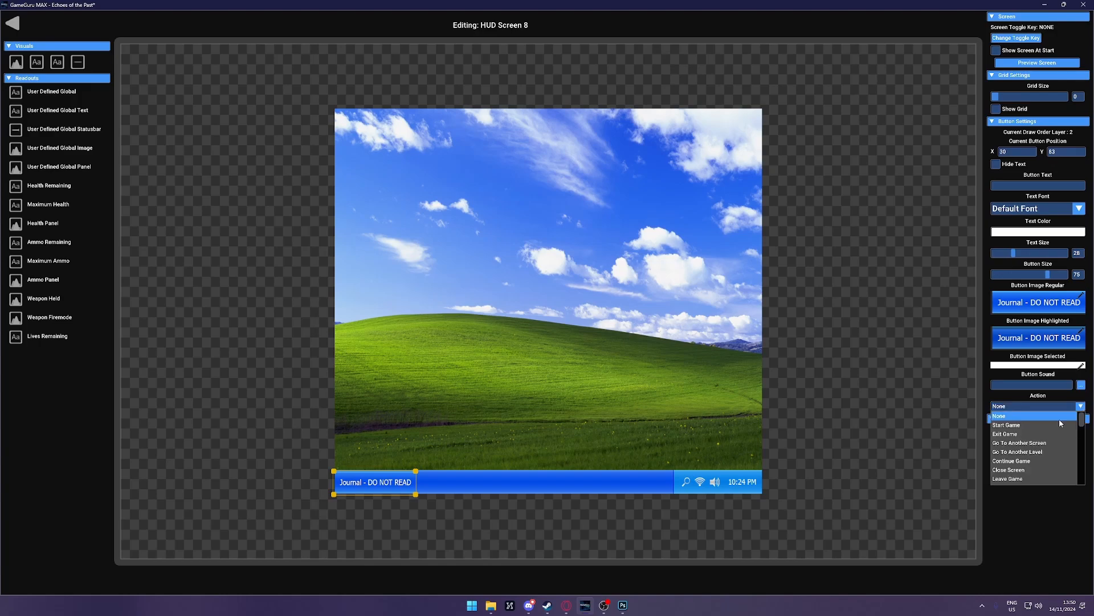
scroll(1038, 456, "down", 5)
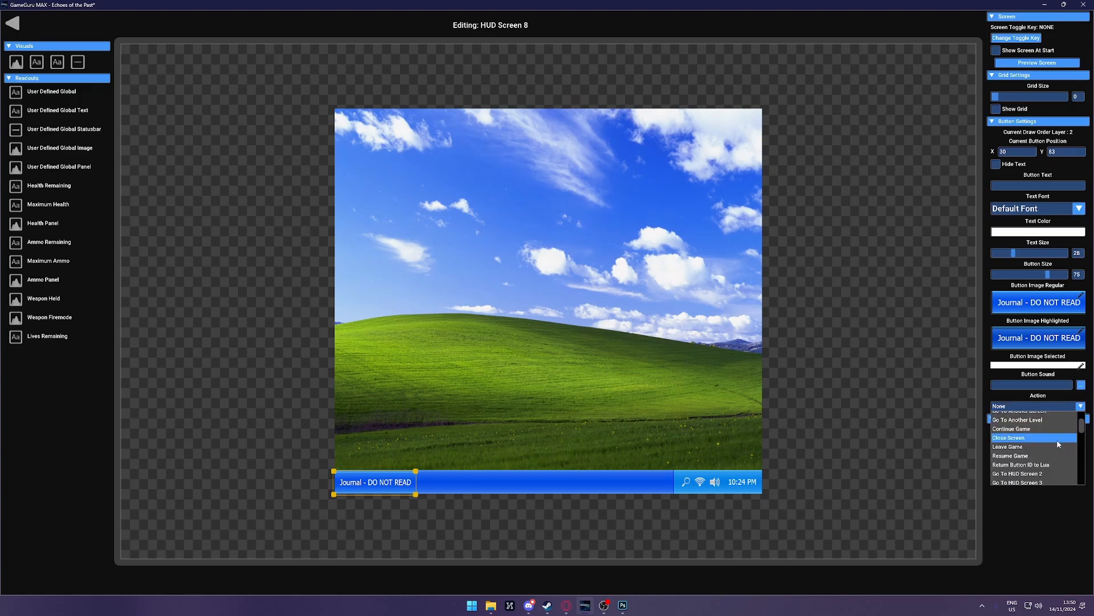
Step: Search the sound library for "mouse" and assign mouse-click.wav as the button sound of HUD Screen 8's journal button
left_click(1081, 385)
type("mouse")
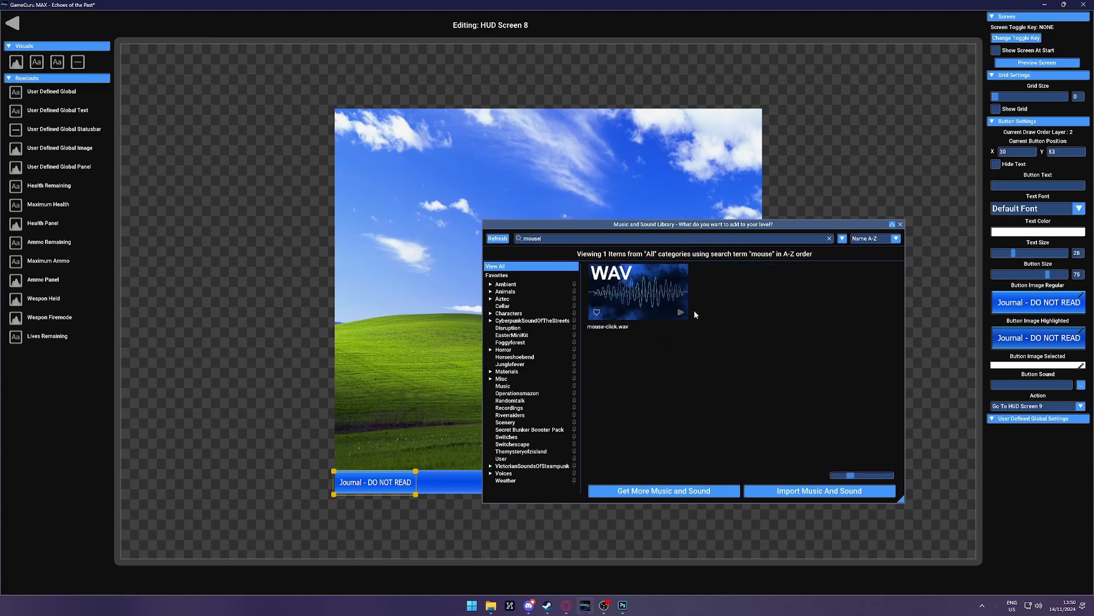
left_click(638, 291)
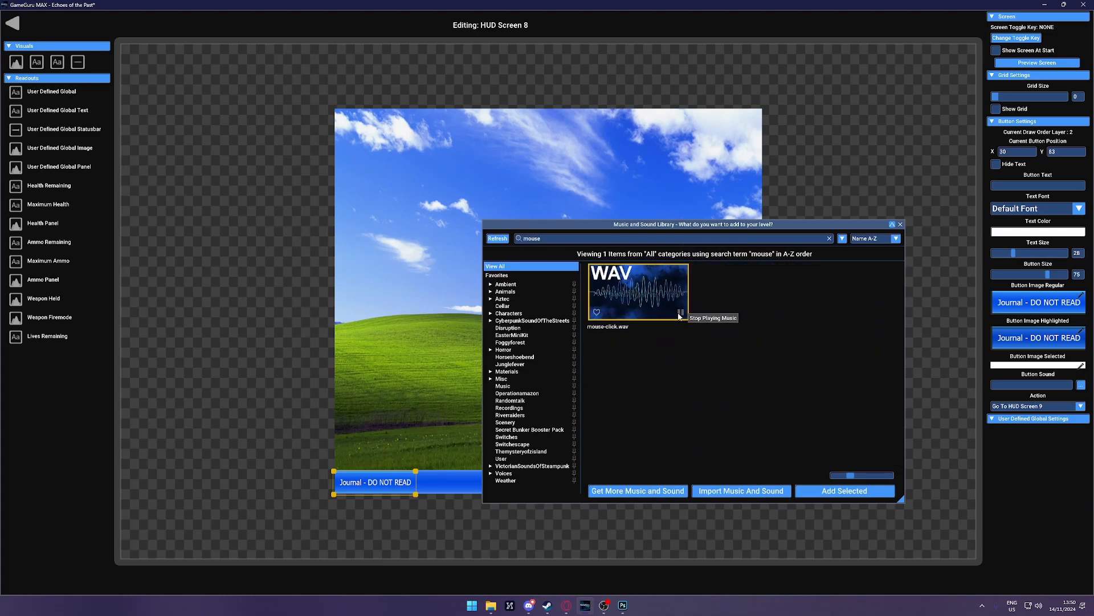
left_click(864, 491)
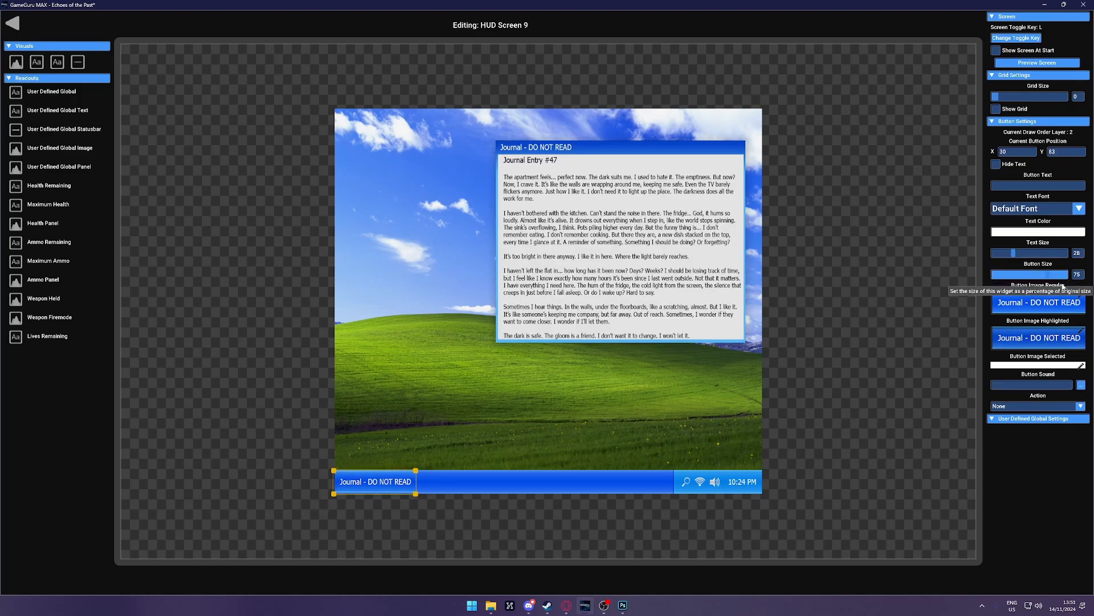
Step: On HUD Screen 9, set the journal button's regular image to journalbuttonpressed.png, searching the image library for "jou"
left_click(1015, 294)
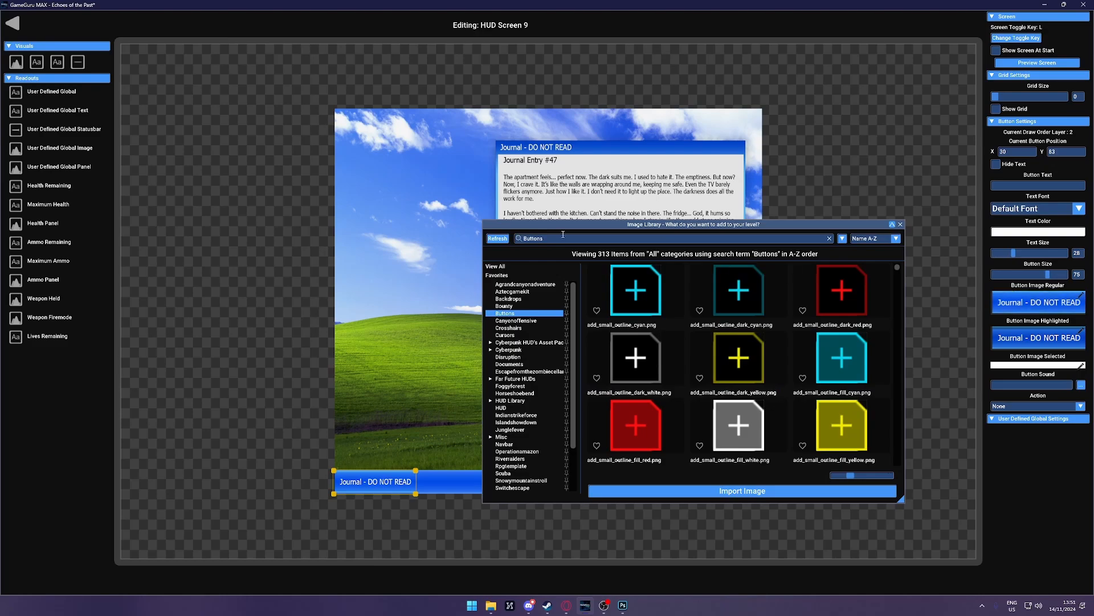
type("jou")
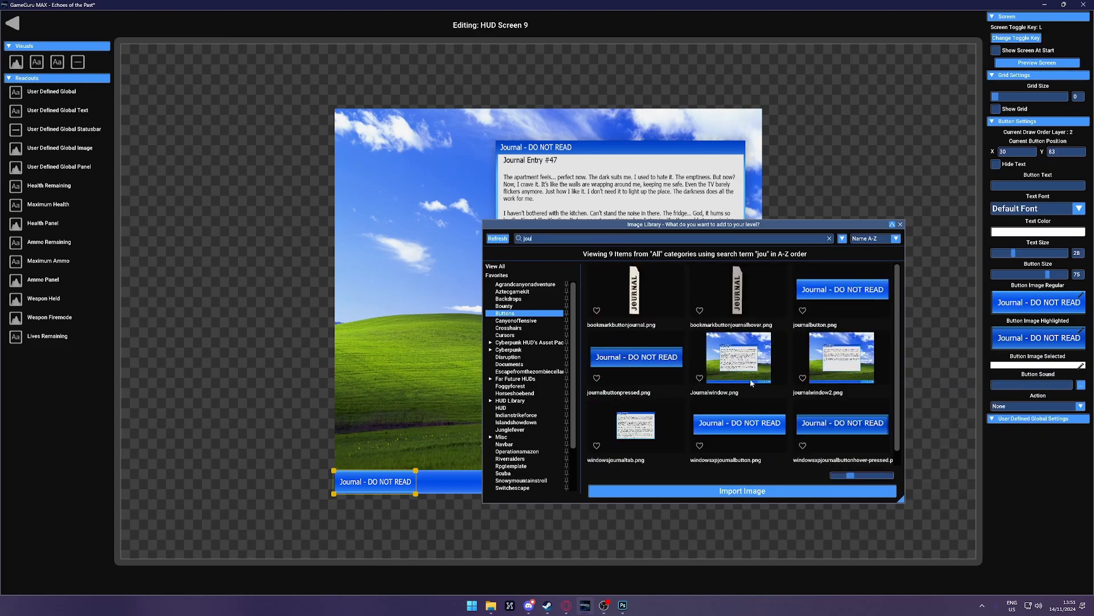
left_click(646, 357)
left_click(813, 491)
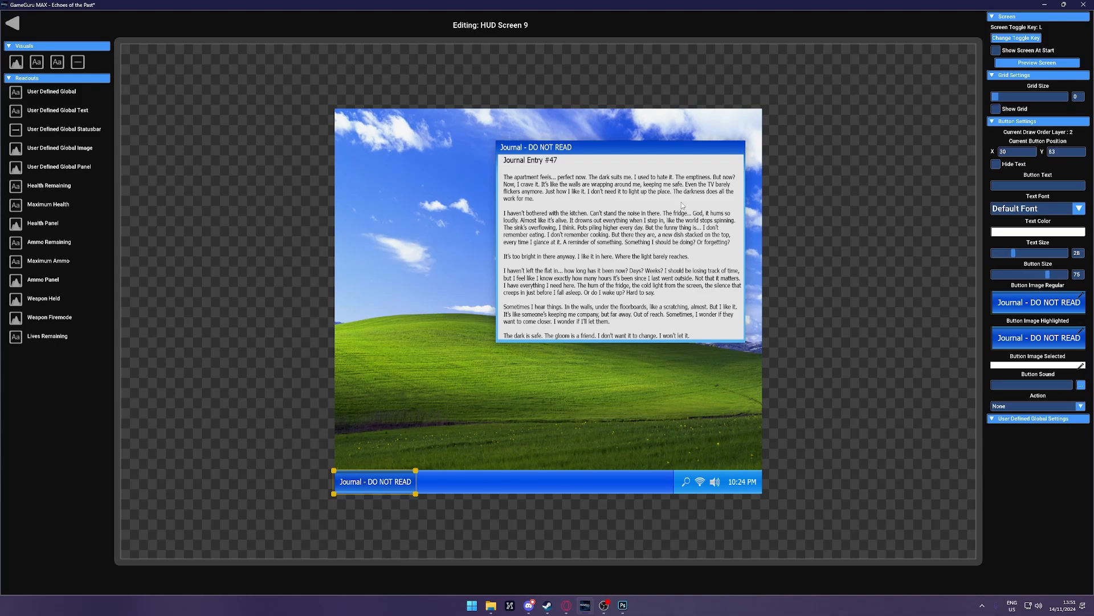
Step: Move the journal window image to X 50, Y 13 and place a new button at X 58, Y 24 near its title bar
left_click(534, 272)
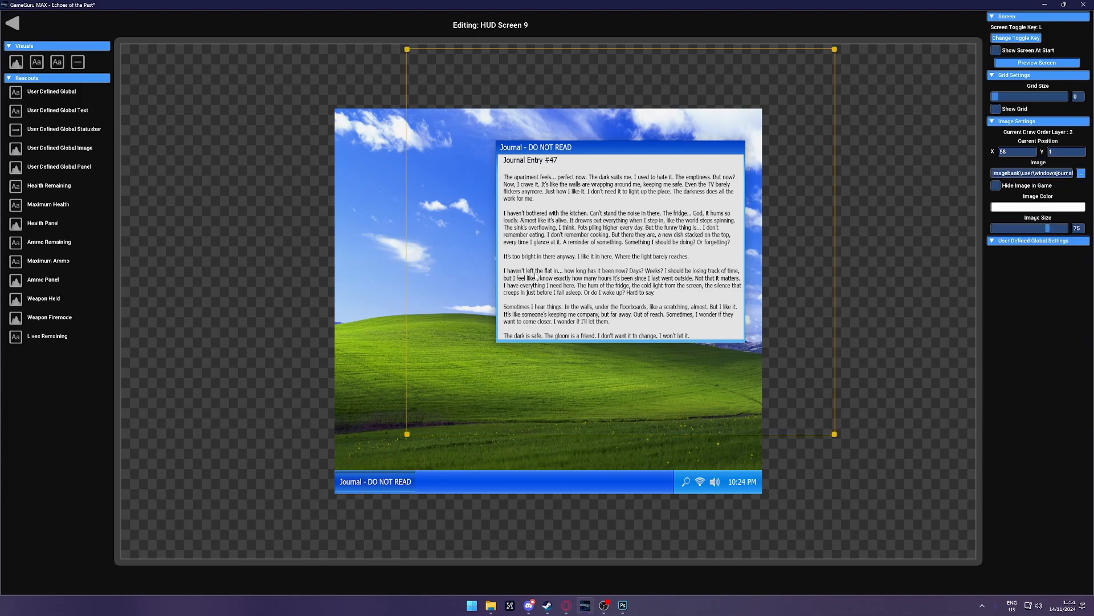
left_click_drag(583, 255, 513, 319)
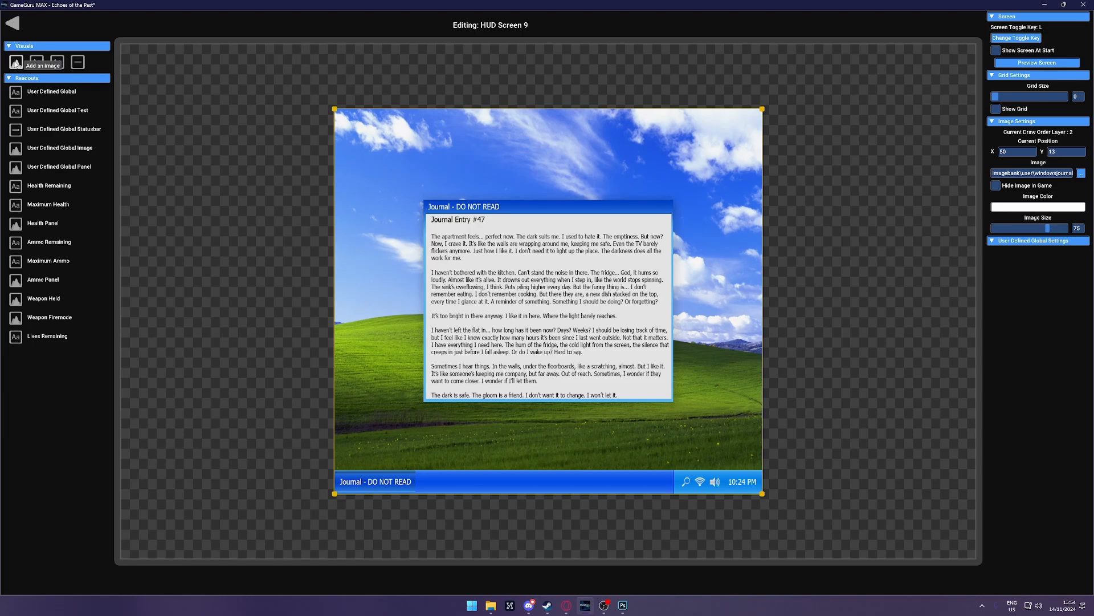
left_click_drag(78, 58, 445, 274)
left_click_drag(413, 225, 533, 179)
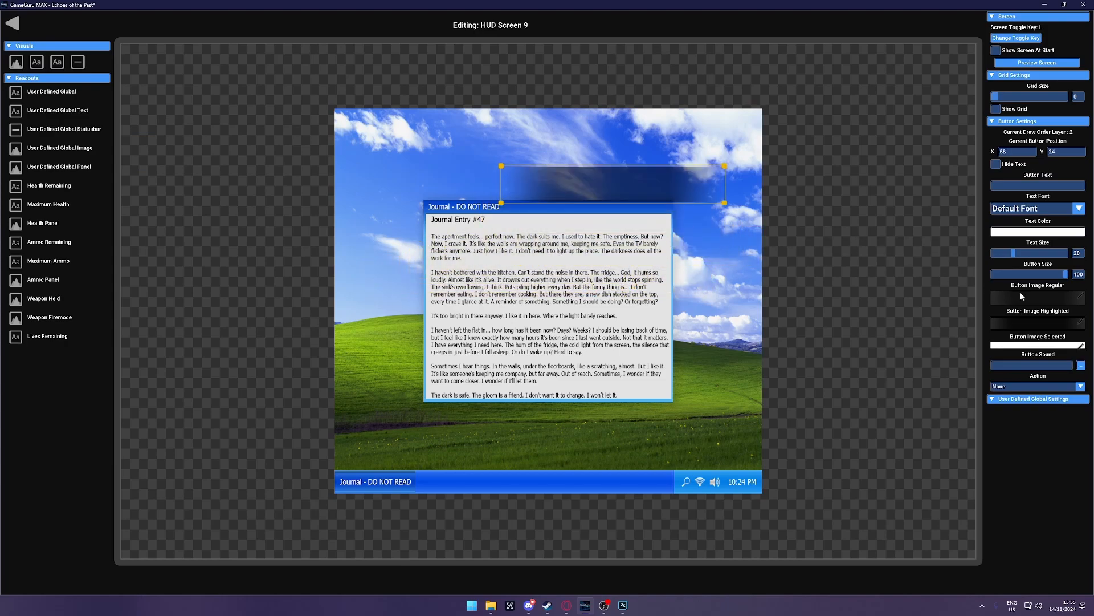
Step: Set the new button's regular image to exitbutton.png and its highlighted image to exitbuttonhover.png, searching the image library for "ex"
left_click(1080, 295)
double_click(630, 238)
type("ex")
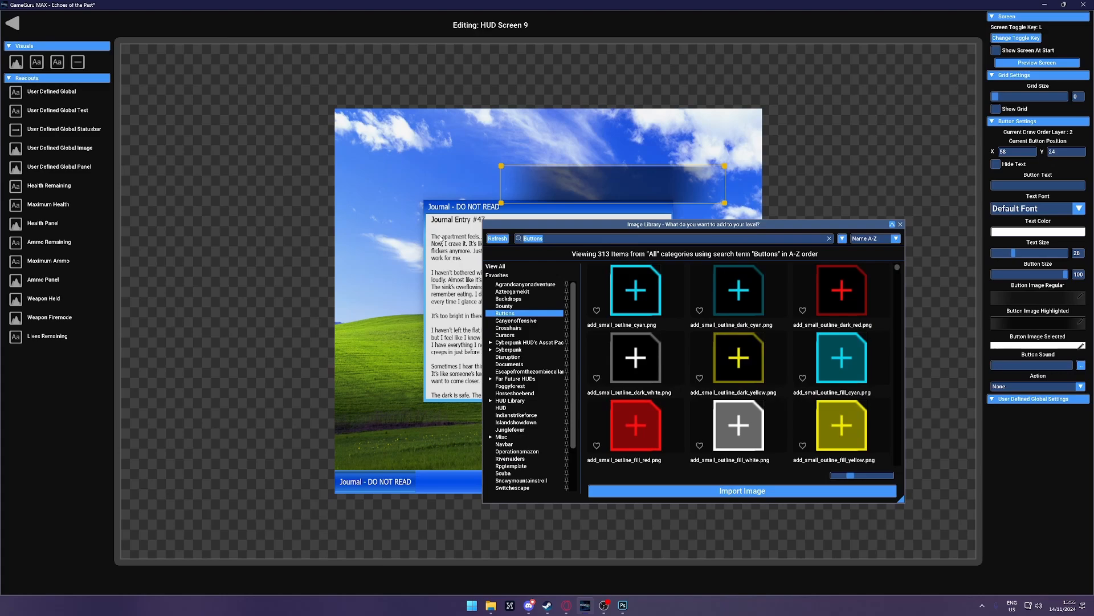
double_click(635, 288)
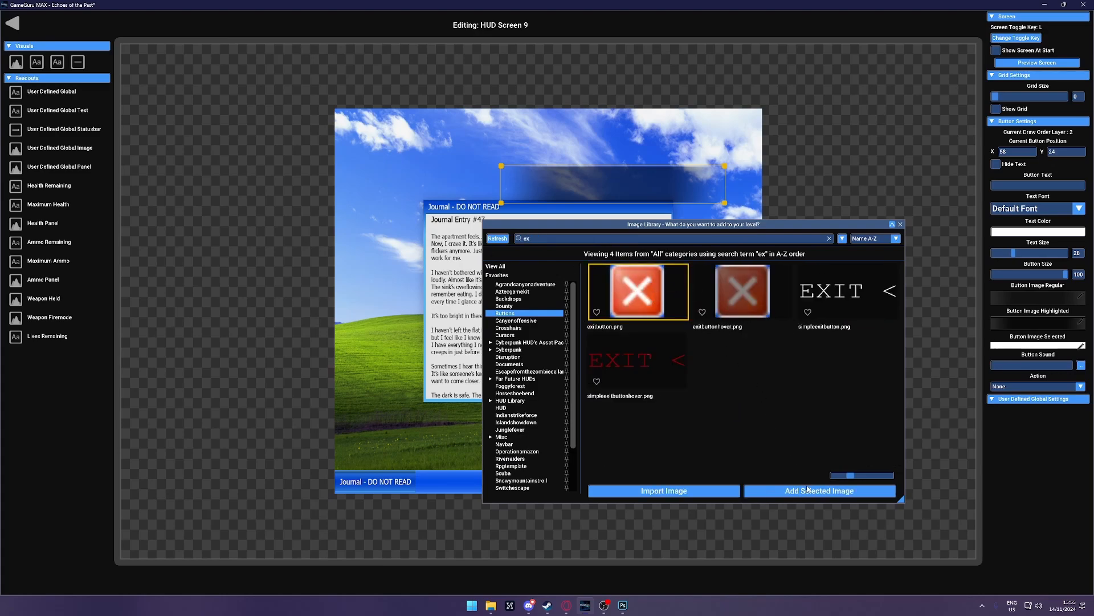
left_click(1080, 399)
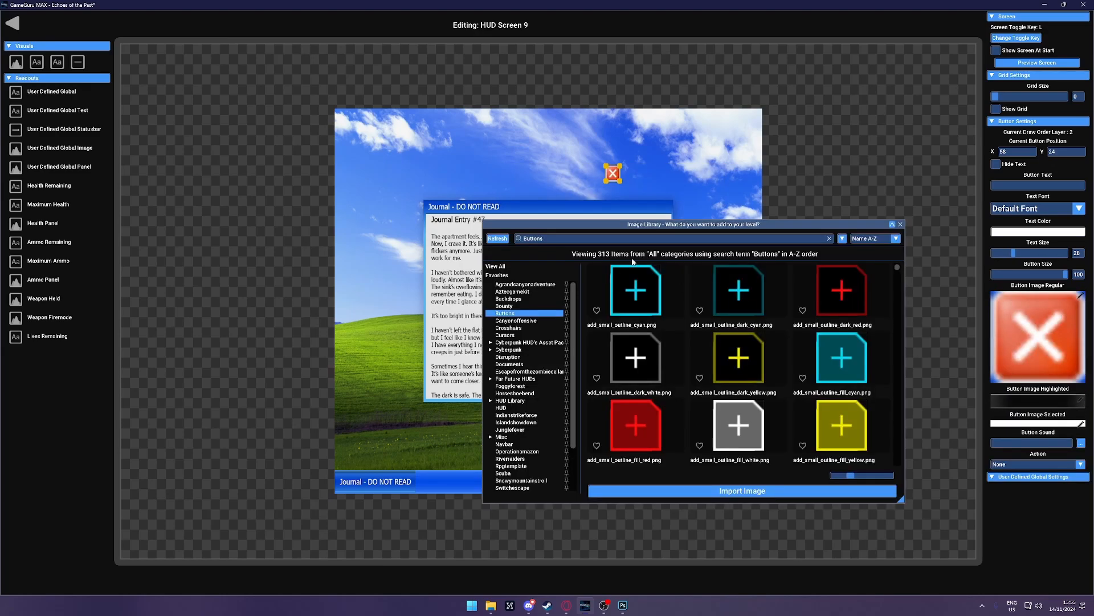
left_click(744, 294)
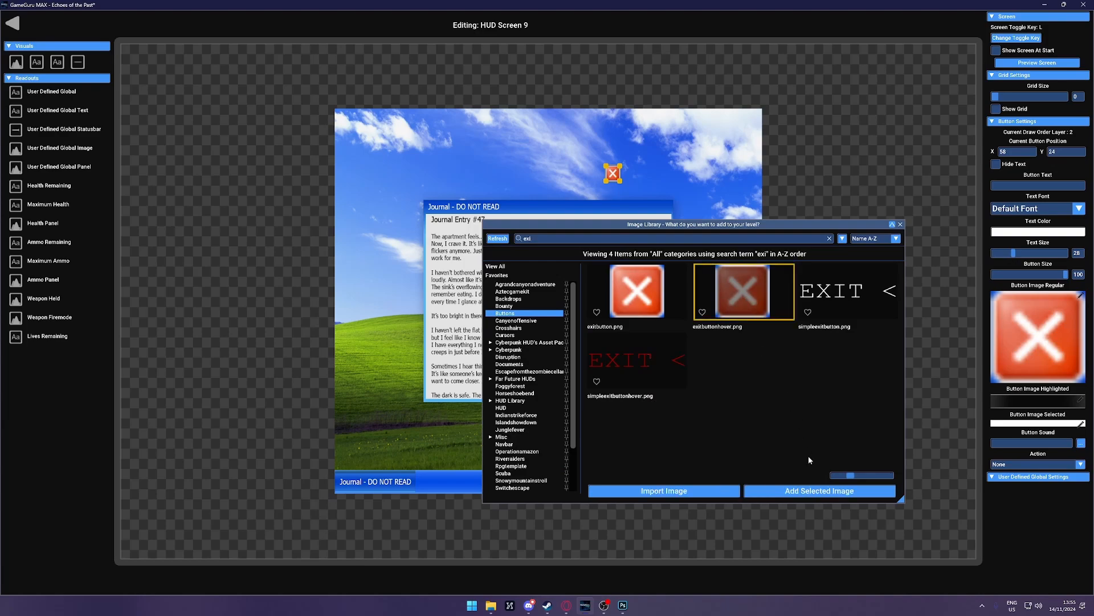
left_click(821, 490)
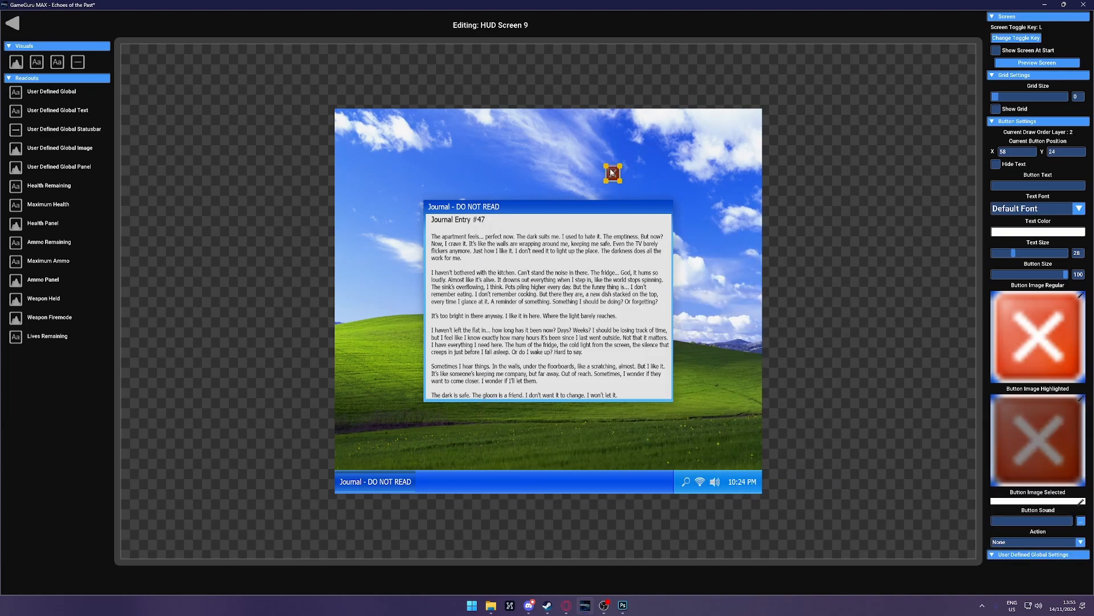
Step: Set the exit button's size to 75 and place it at X 64, Y 31 at the end of the journal window's title bar
left_click(1083, 274)
type("75")
left_click_drag(605, 170, 649, 190)
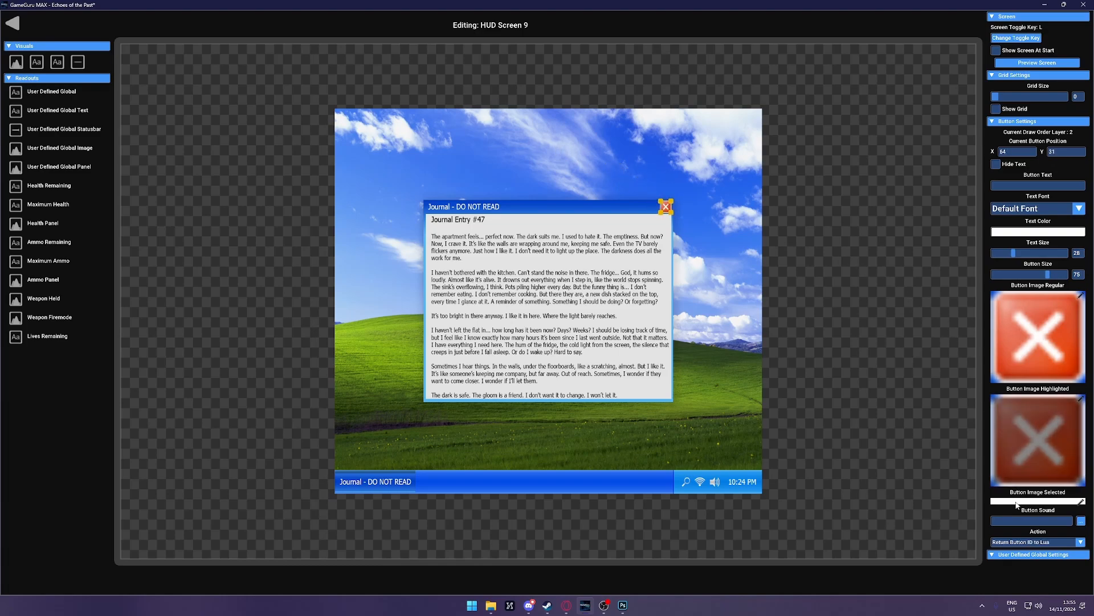
Step: Set the exit button's action to Return Button ID to Lua
left_click(1032, 542)
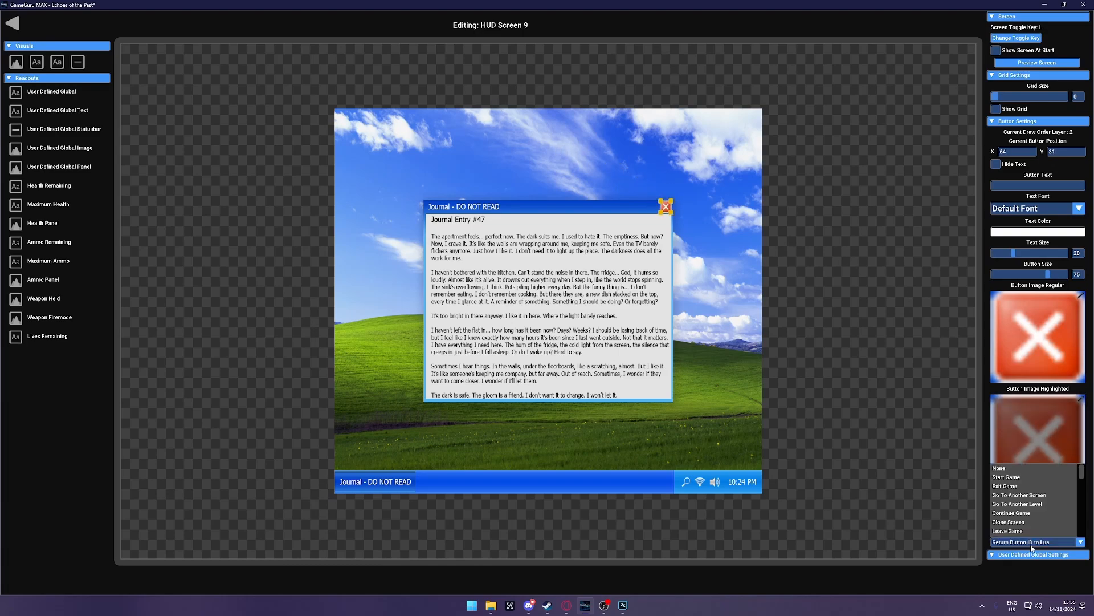
scroll(1035, 520, "down", 1)
left_click(1022, 517)
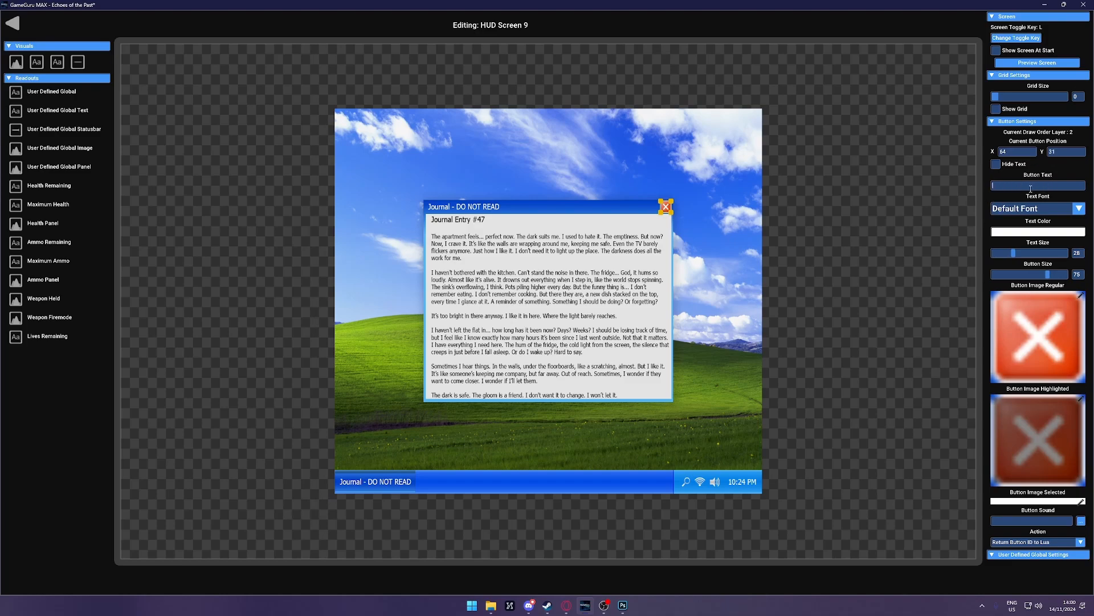
Step: Set the exit button's text to "close1" and make its text color fully transparent
type("close1")
left_click(1031, 232)
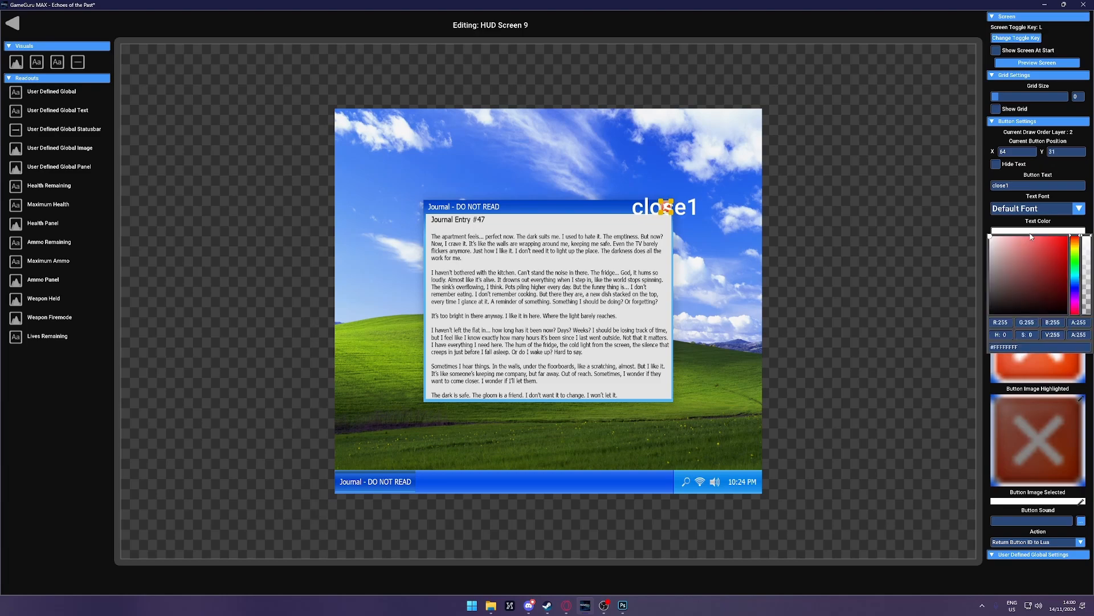
left_click_drag(1087, 235, 1088, 314)
left_click(1072, 222)
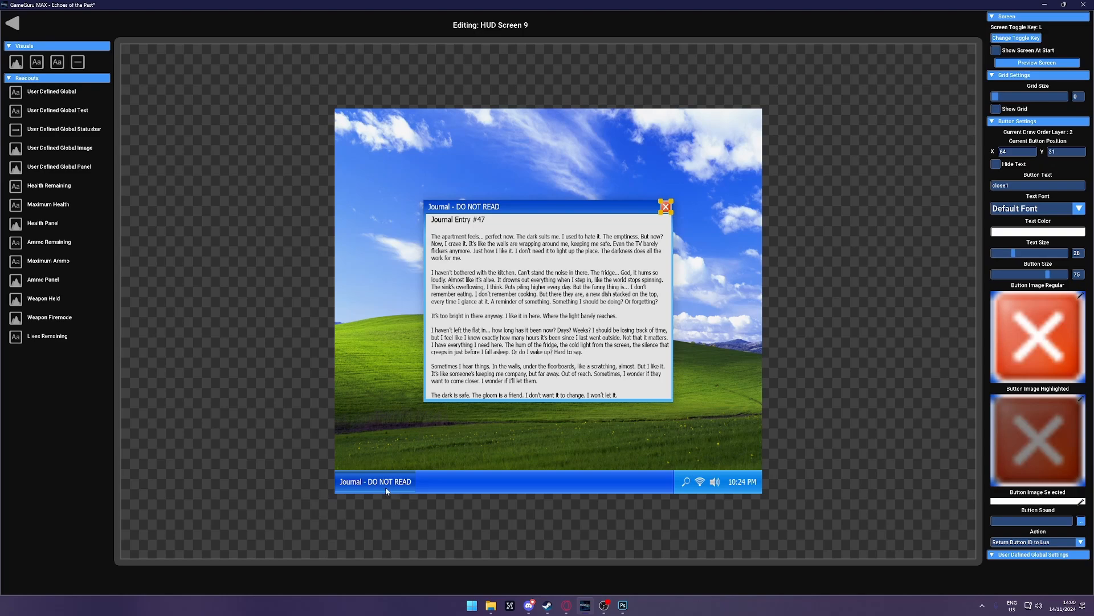
Step: Move the taskbar journal button up to X 30, Y 80 and realign the journal window image with the exit button
left_click_drag(481, 317, 491, 308)
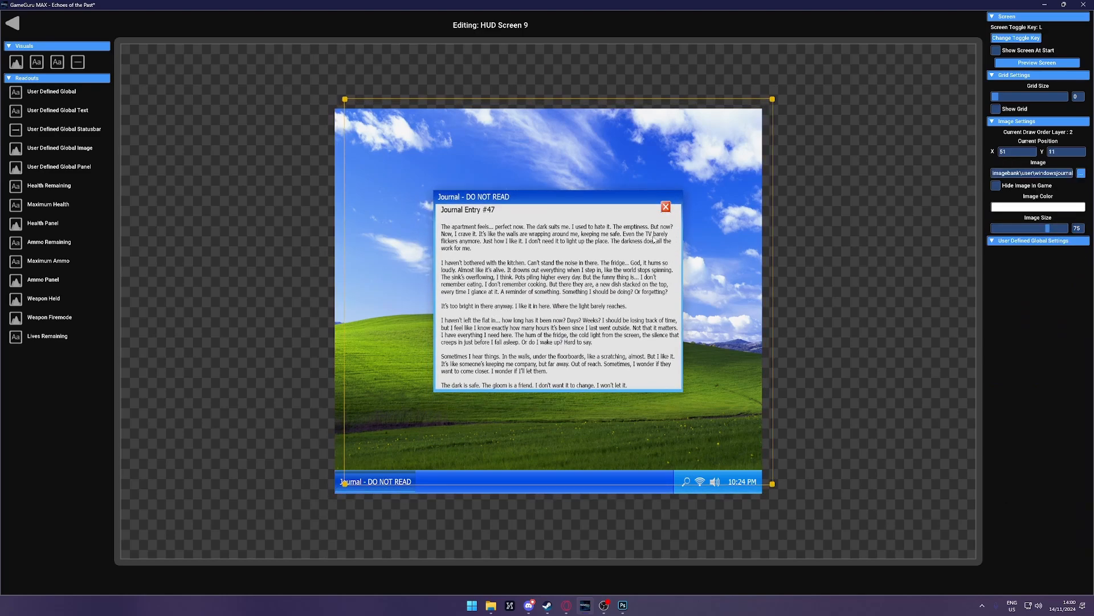
left_click(368, 491)
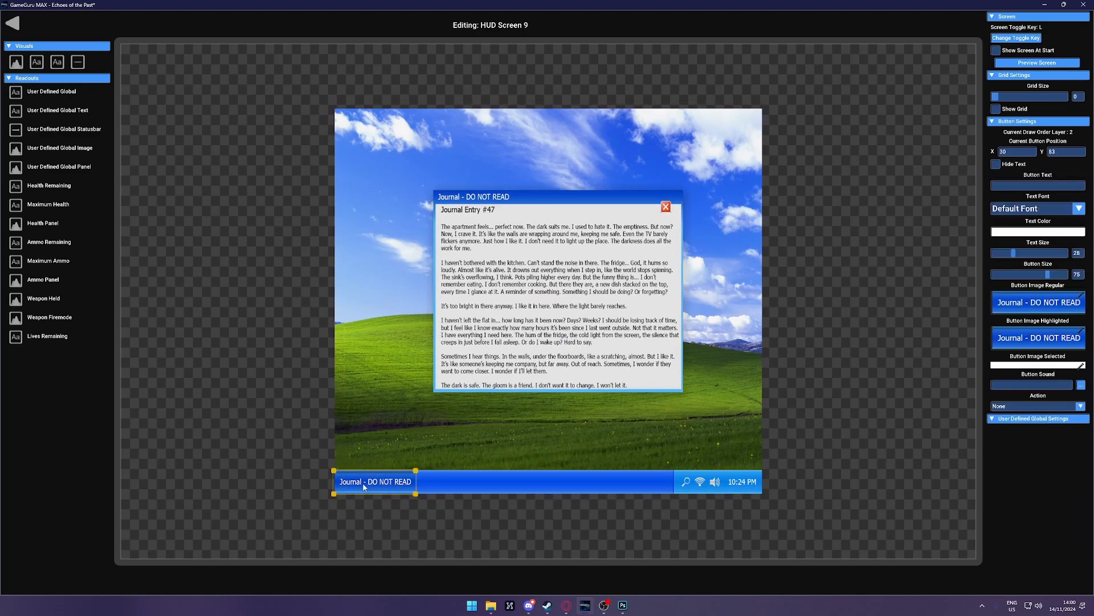
left_click_drag(362, 485, 363, 498)
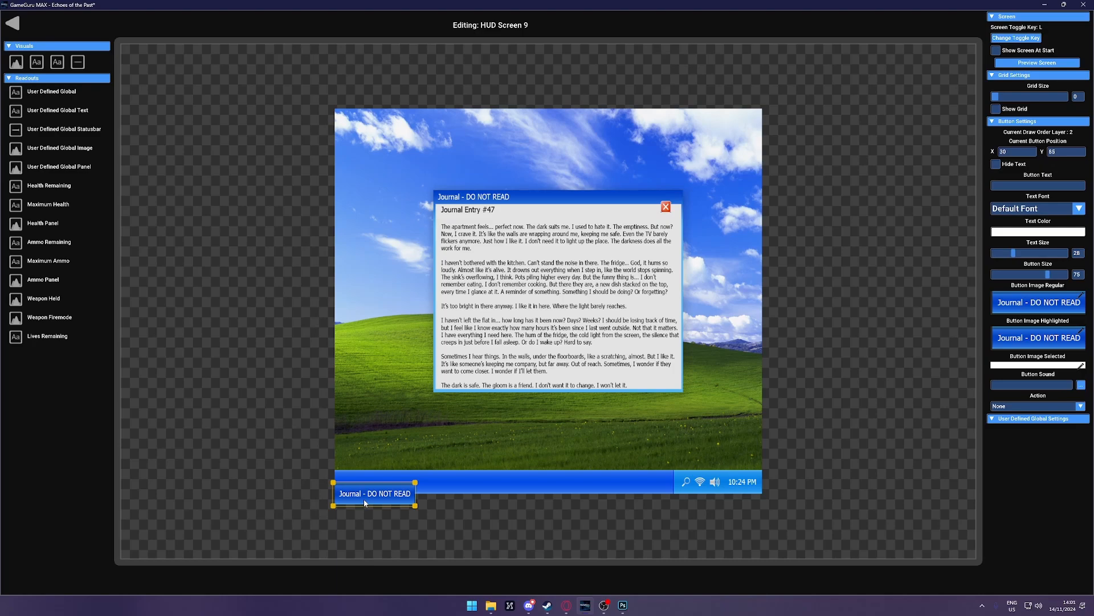
left_click_drag(365, 501, 365, 476)
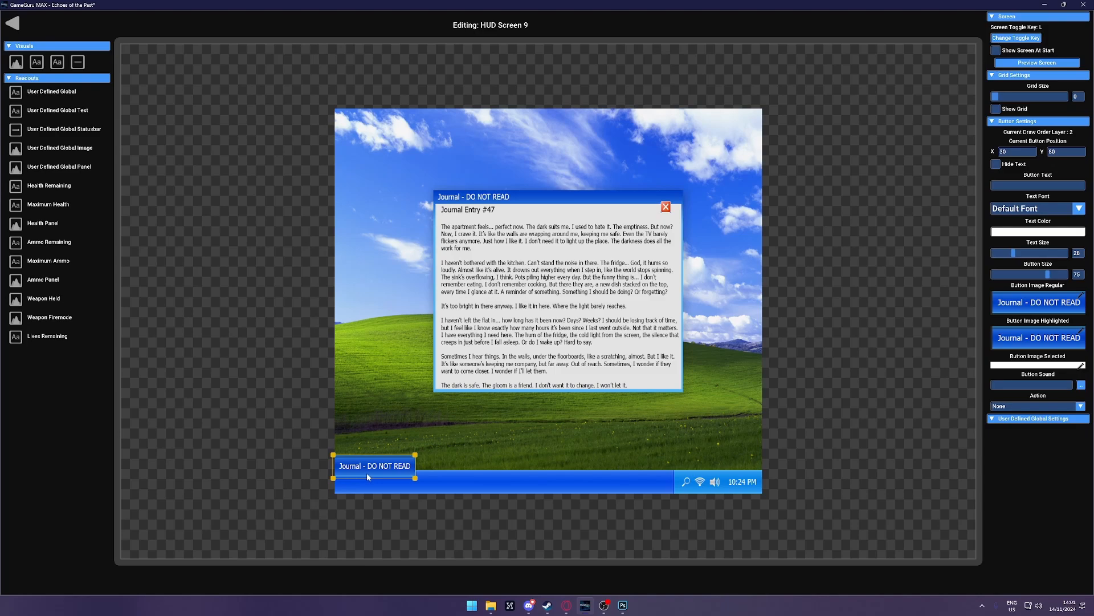
left_click(352, 479)
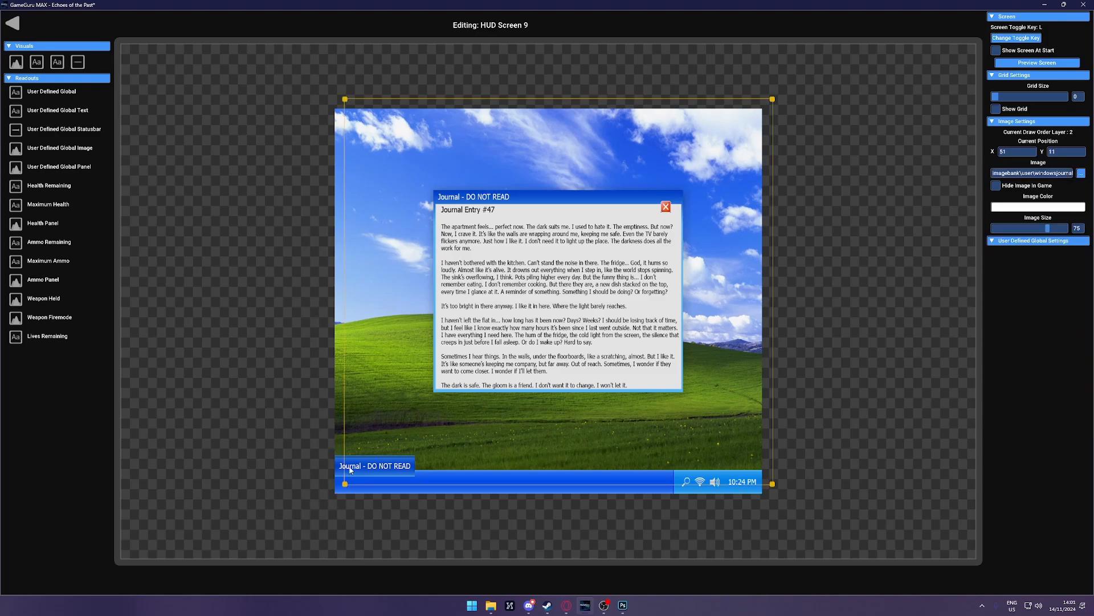
left_click(343, 468)
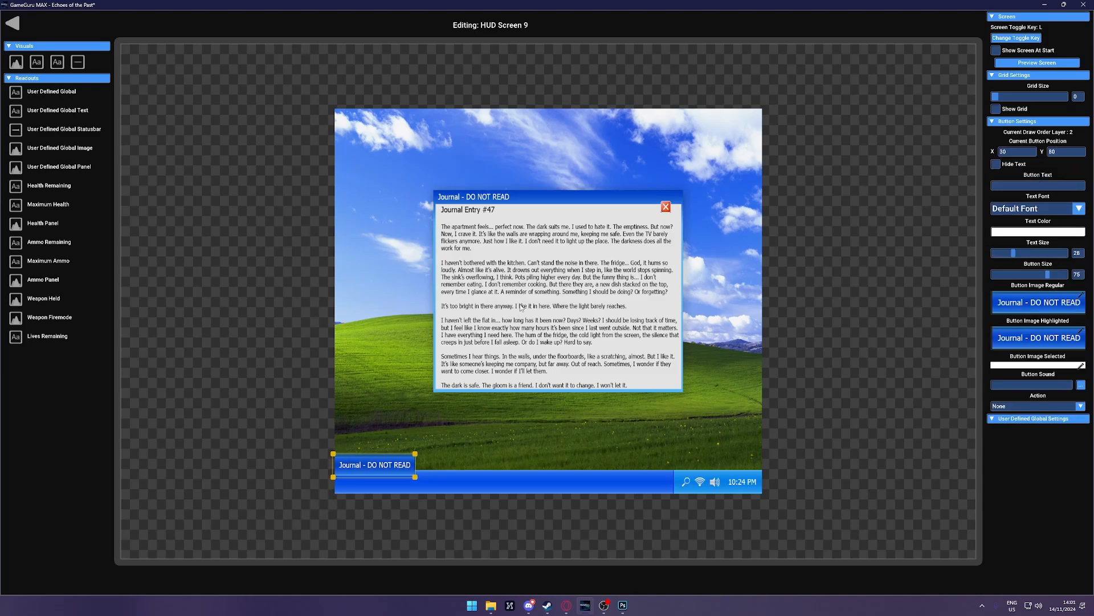
left_click_drag(521, 308, 514, 317)
Step: Nudge the exit button up to X 64, Y 29 and assign mouse-click.wav as its button sound, searching for "mouse"
left_click(667, 205)
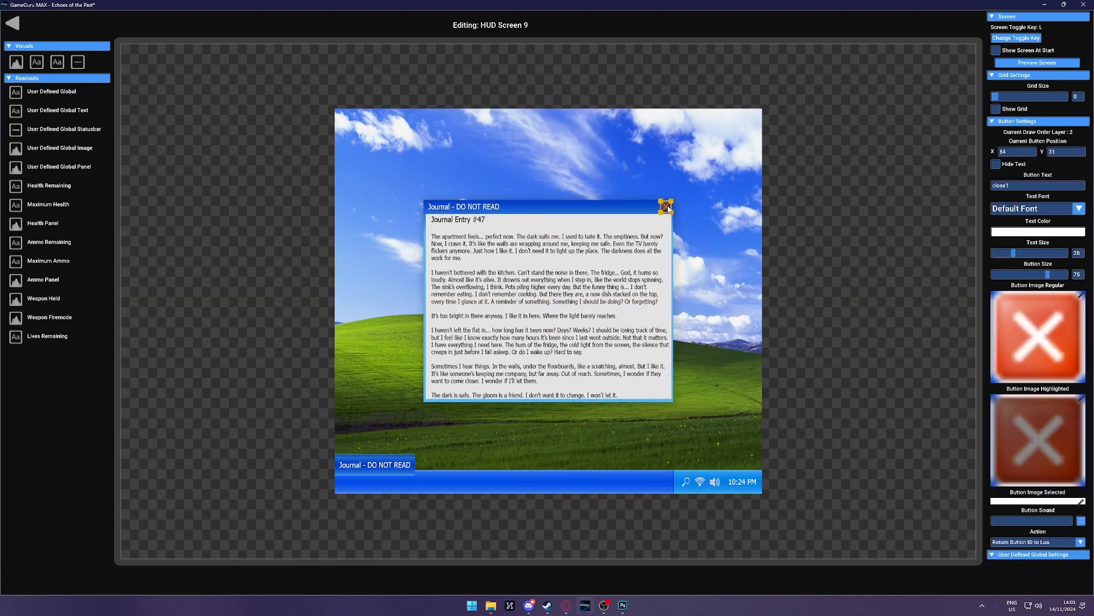
left_click_drag(669, 203, 671, 200)
left_click(1081, 520)
type("mou")
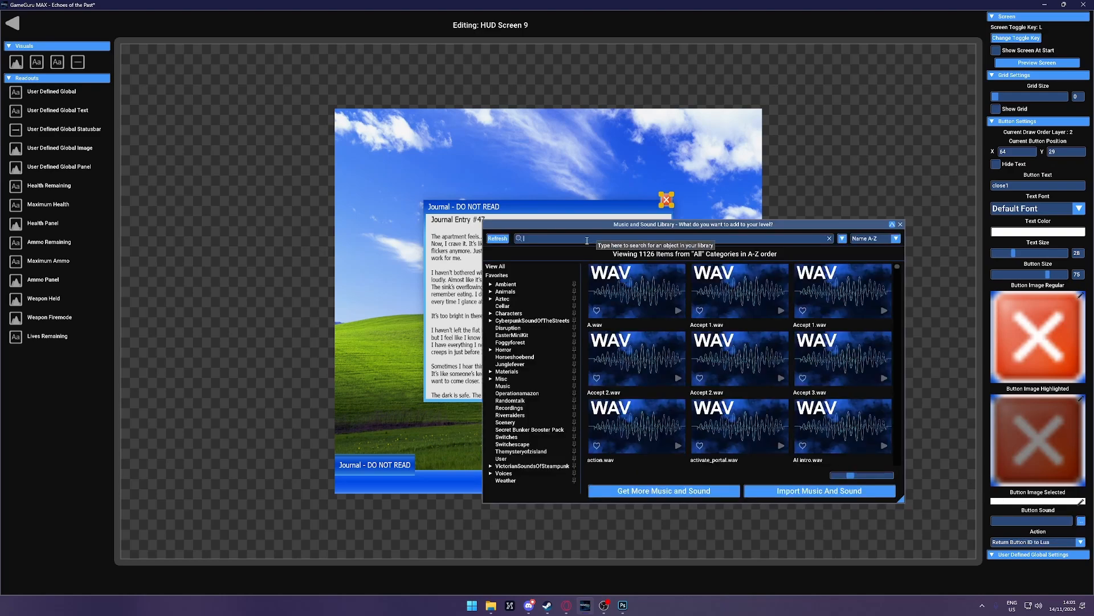
type("se")
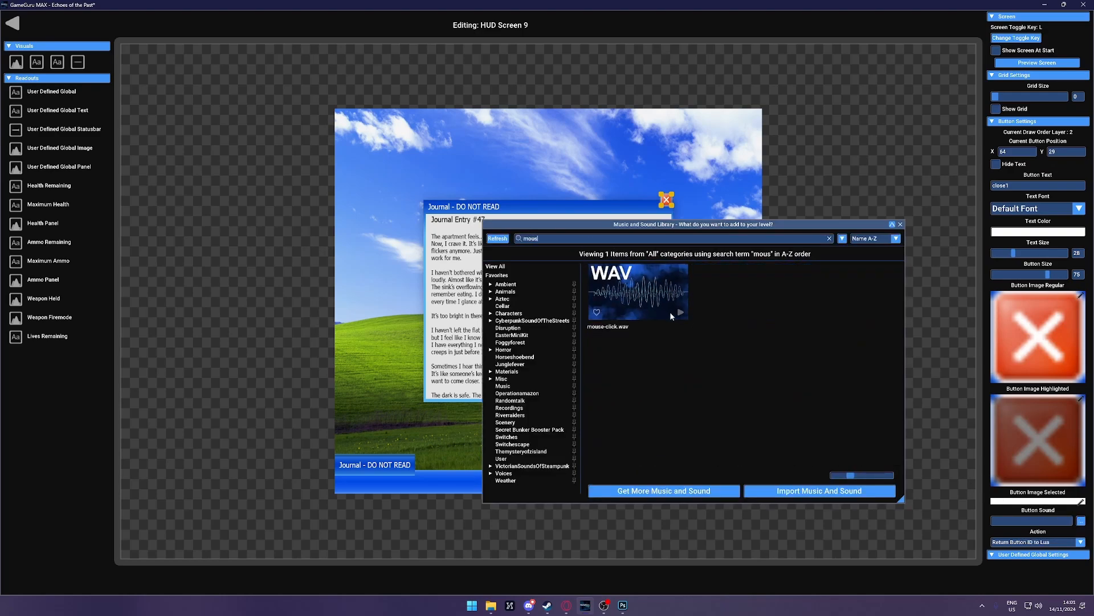
left_click(637, 291)
left_click(852, 492)
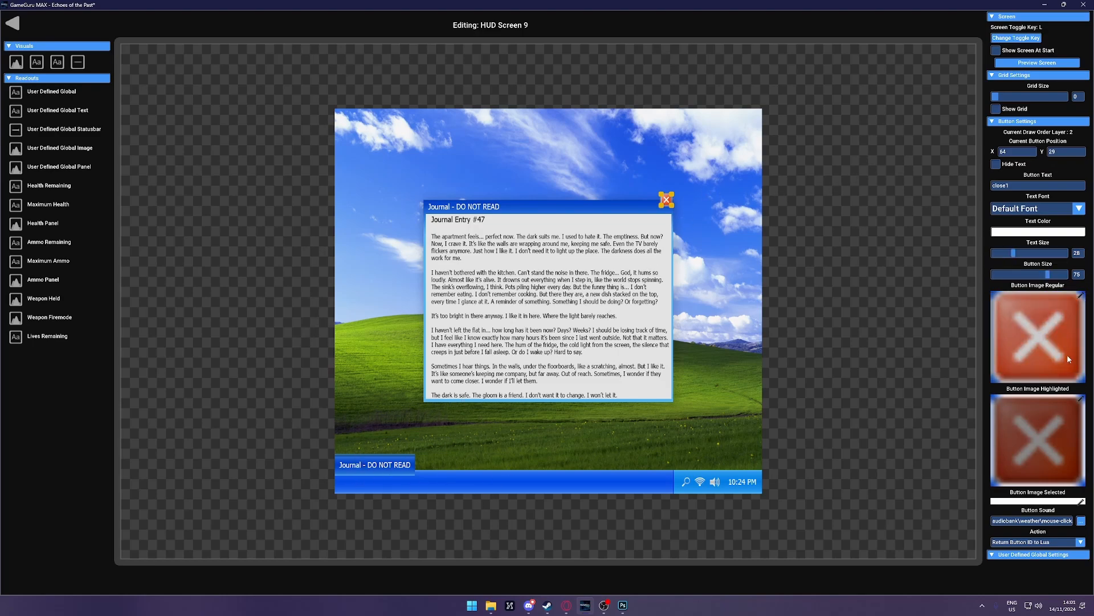
Step: On HUD Screen 8, move the taskbar journal button up to X 30, Y 80
left_click(11, 24)
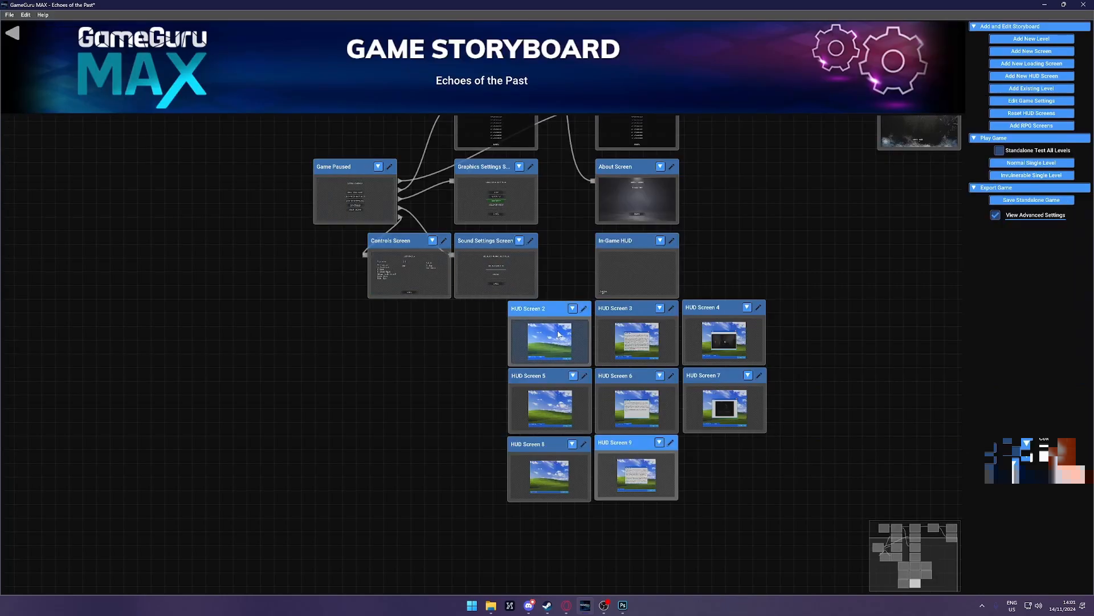
left_click(559, 499)
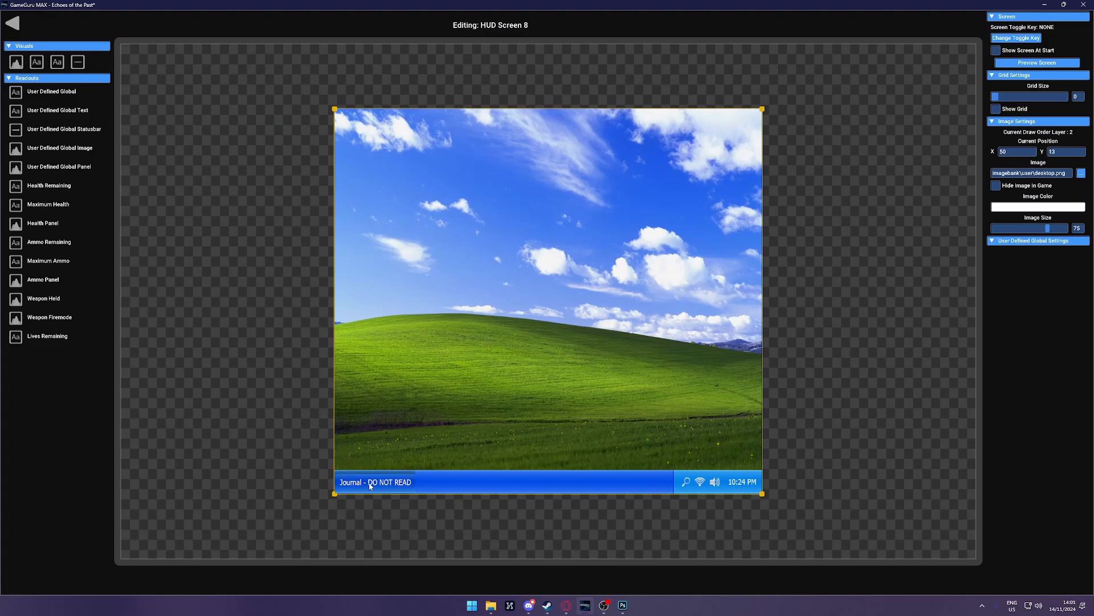
left_click_drag(370, 486, 371, 471)
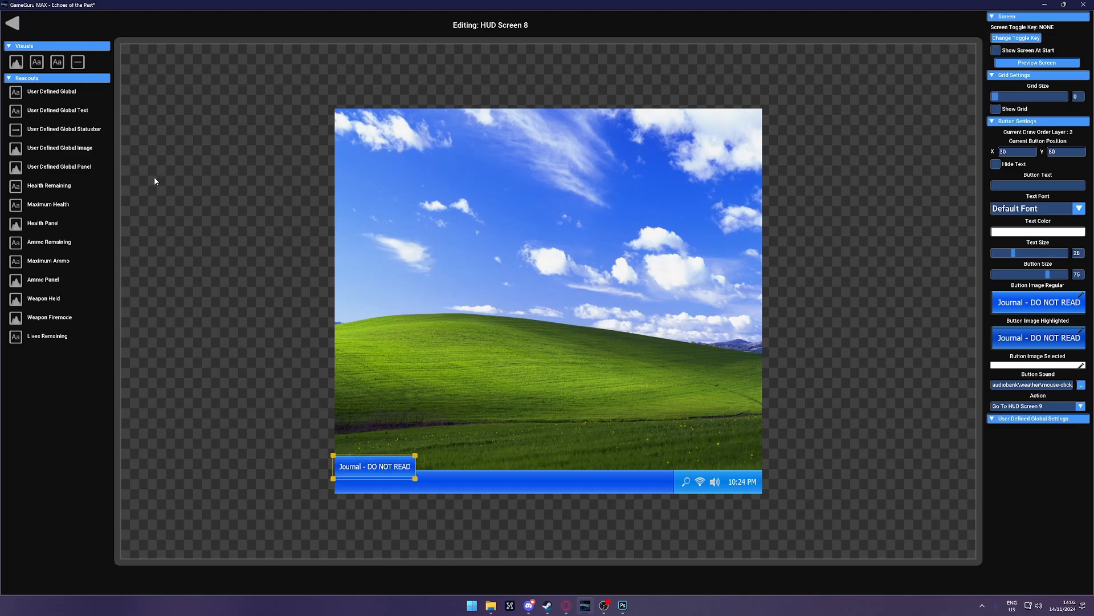
Step: Save the game project from the storyboard and open the APT level in the level editor
left_click(13, 22)
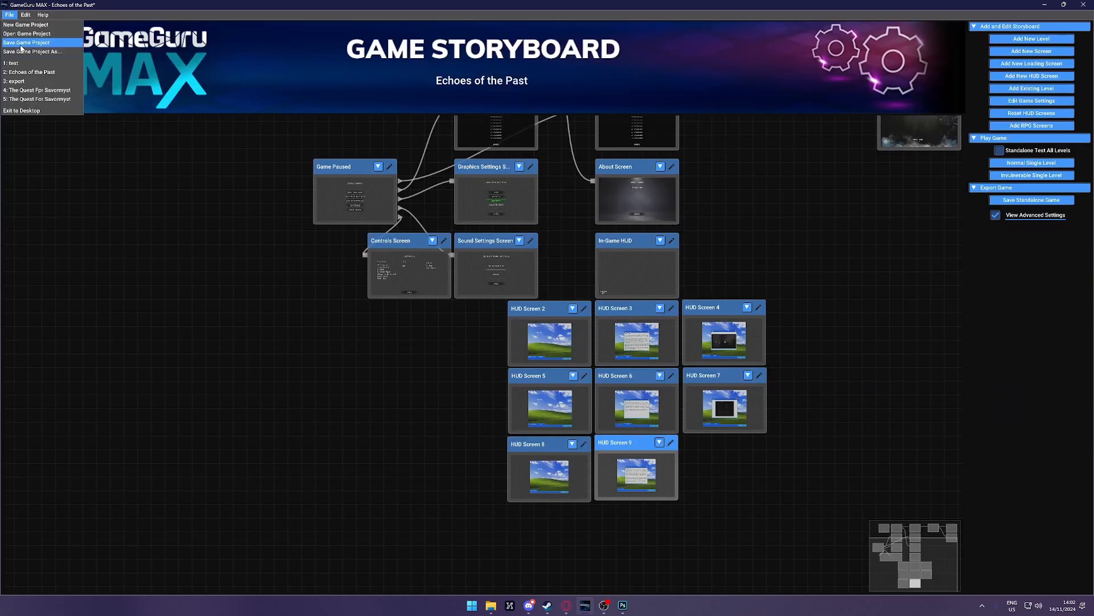
left_click(769, 203)
middle_click_drag(769, 203, 747, 220)
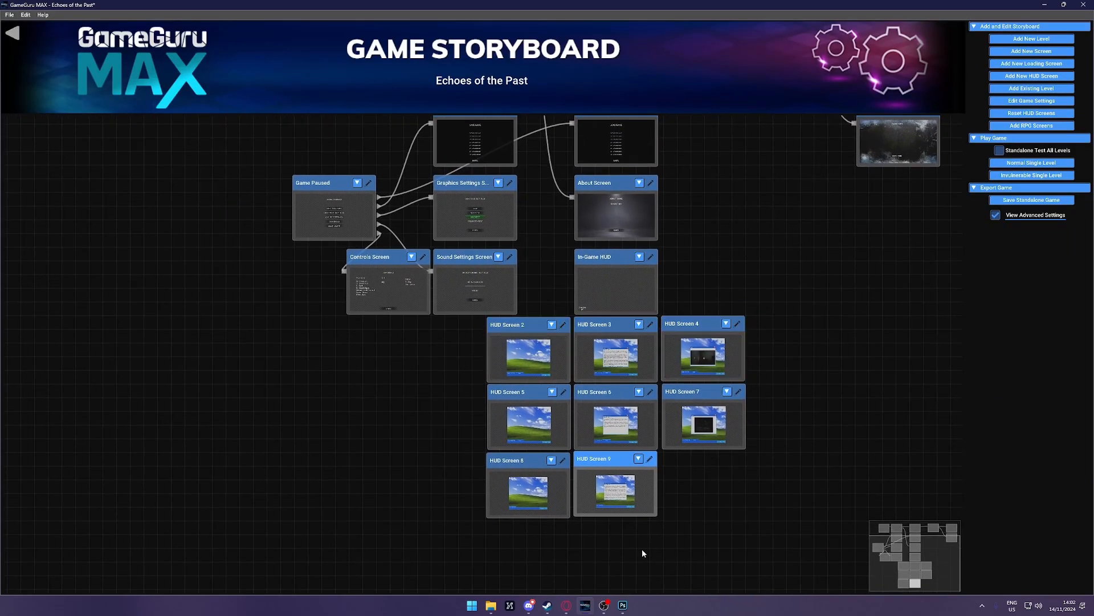
middle_click_drag(730, 300, 639, 198)
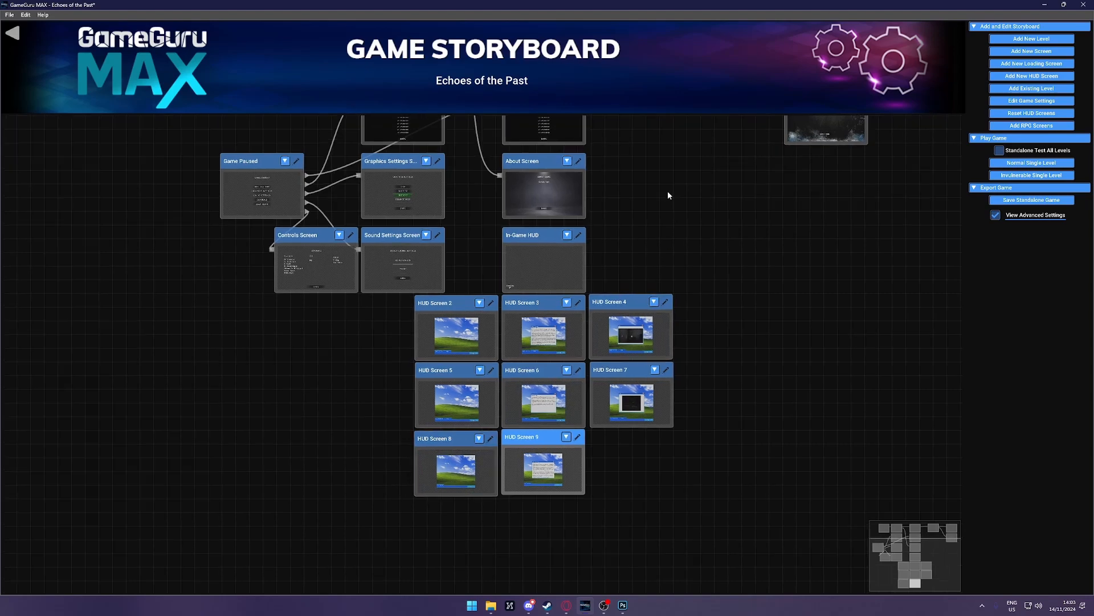
middle_click_drag(667, 193, 630, 437)
left_click(623, 298)
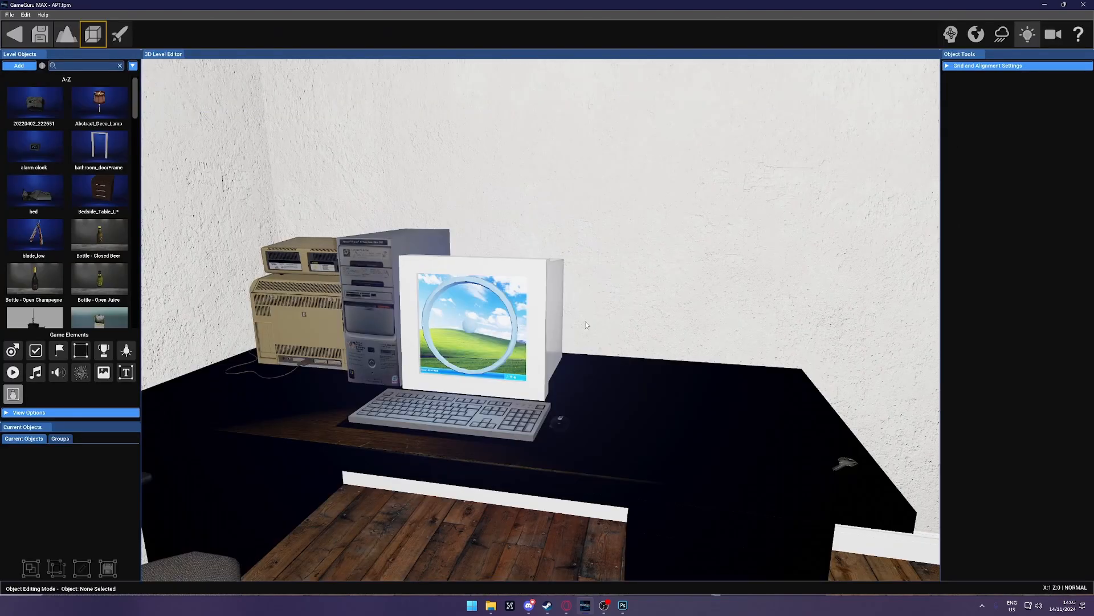
Step: Clear the office desk's behavior by assigning No Behavior Selected, searching the behavior library for "no"
left_click(556, 327)
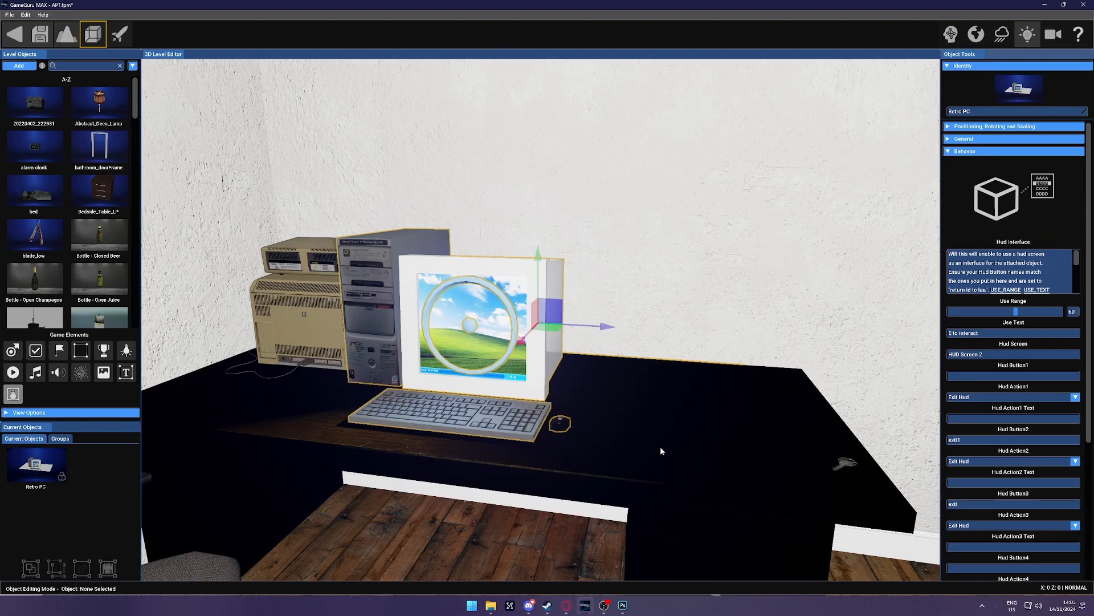
left_click(730, 459)
left_click(997, 198)
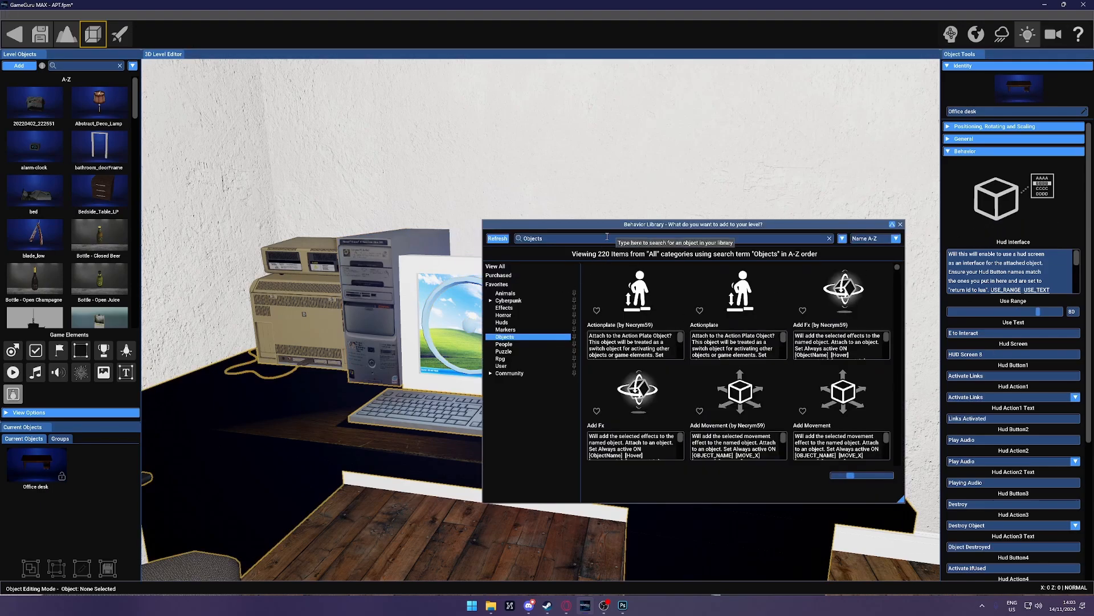
type("no")
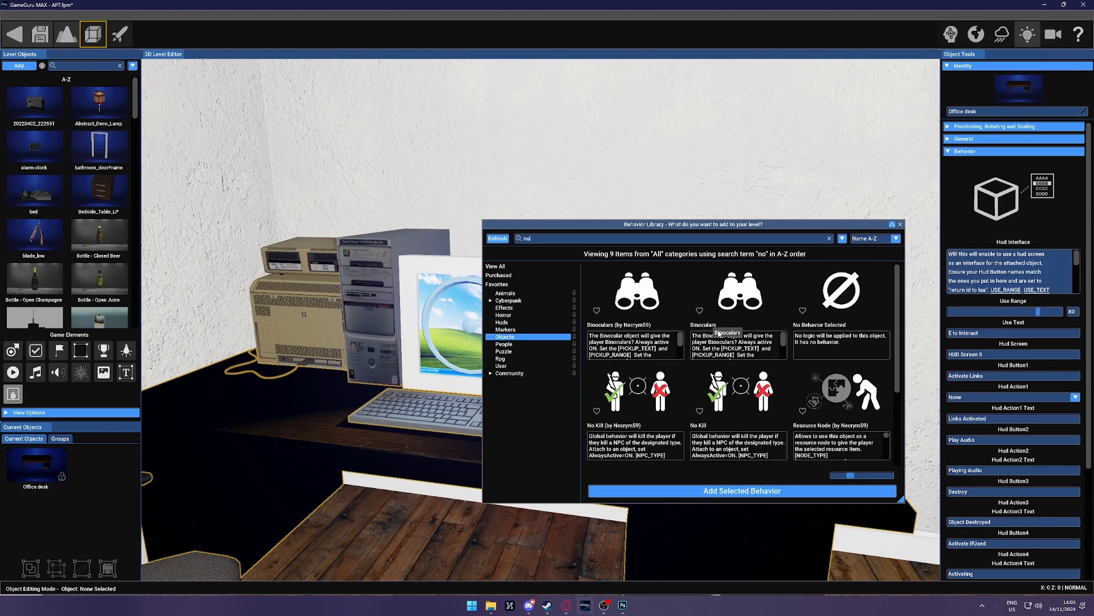
left_click(824, 313)
left_click(793, 493)
Step: Assign the Hud Interface (by Necrym59) behavior to the office desk, searching the behavior library for "hud i"
left_click(1020, 227)
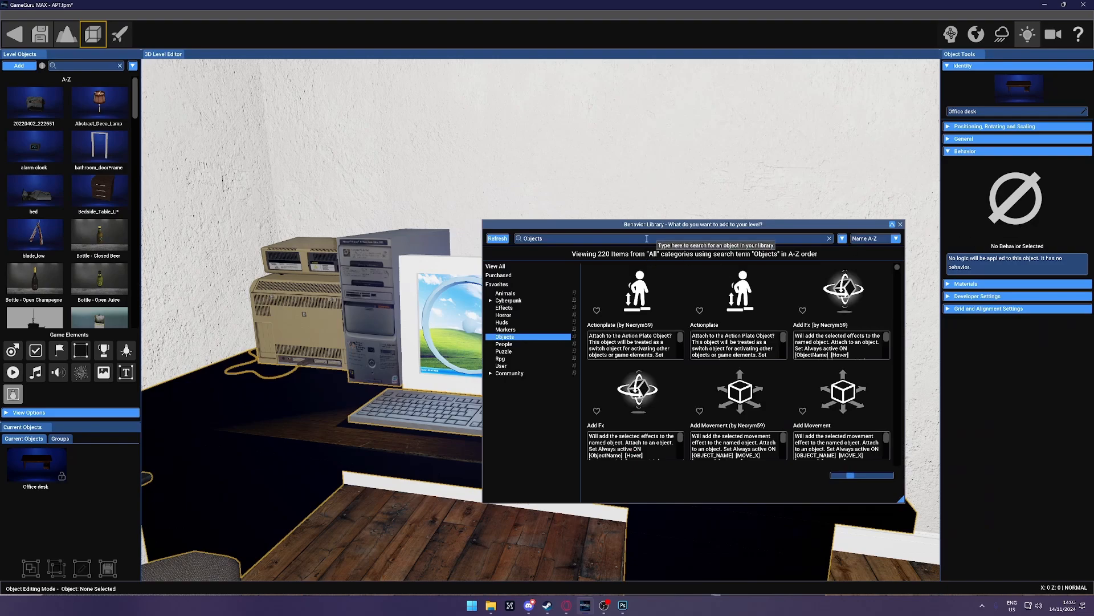
type("hud i")
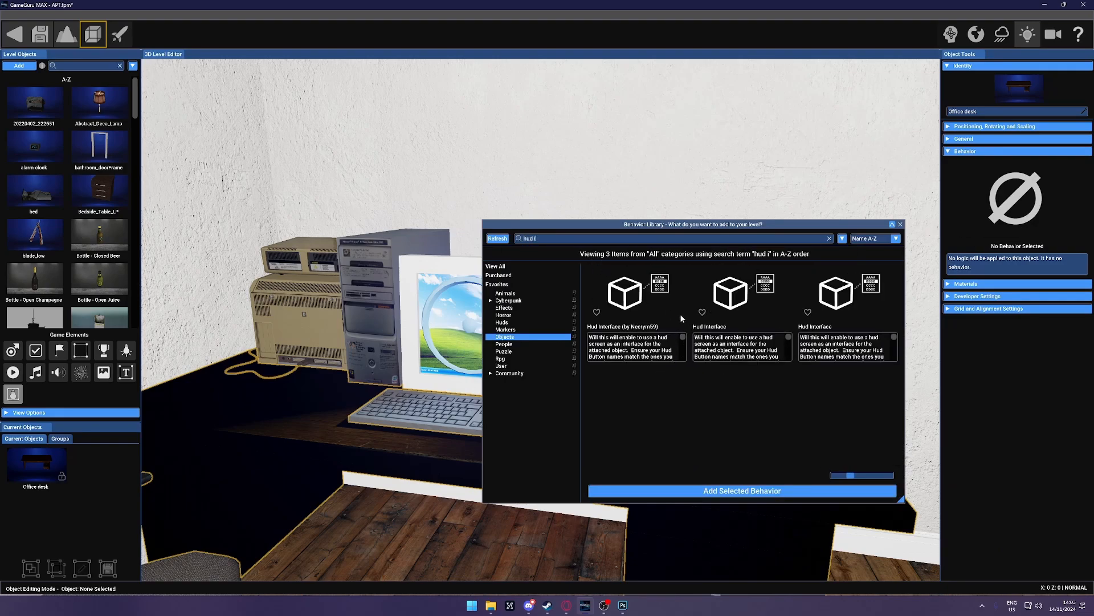
left_click(679, 313)
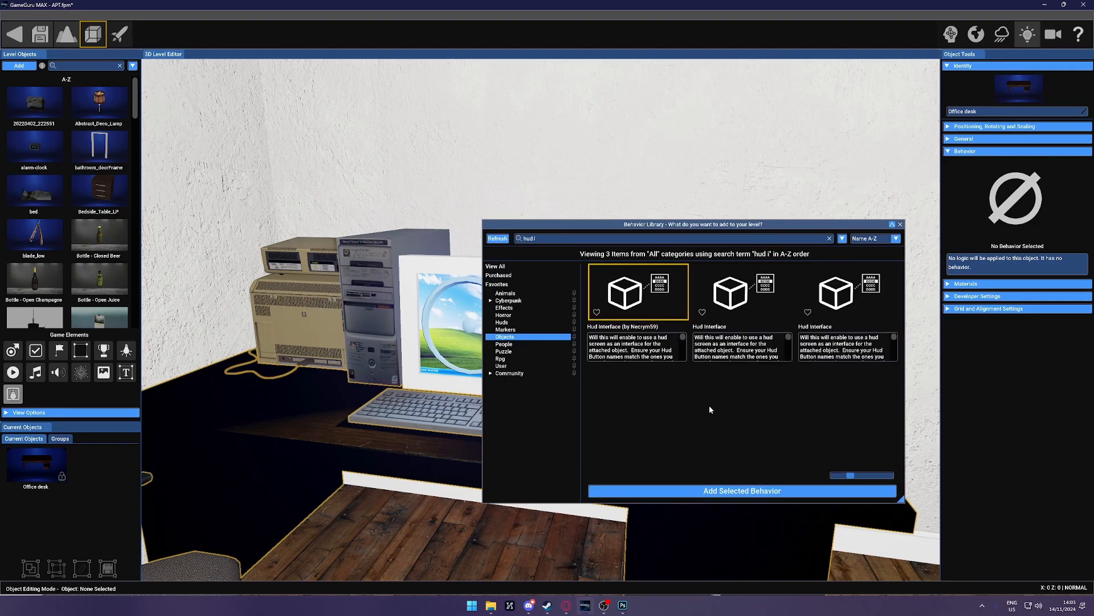
left_click(742, 493)
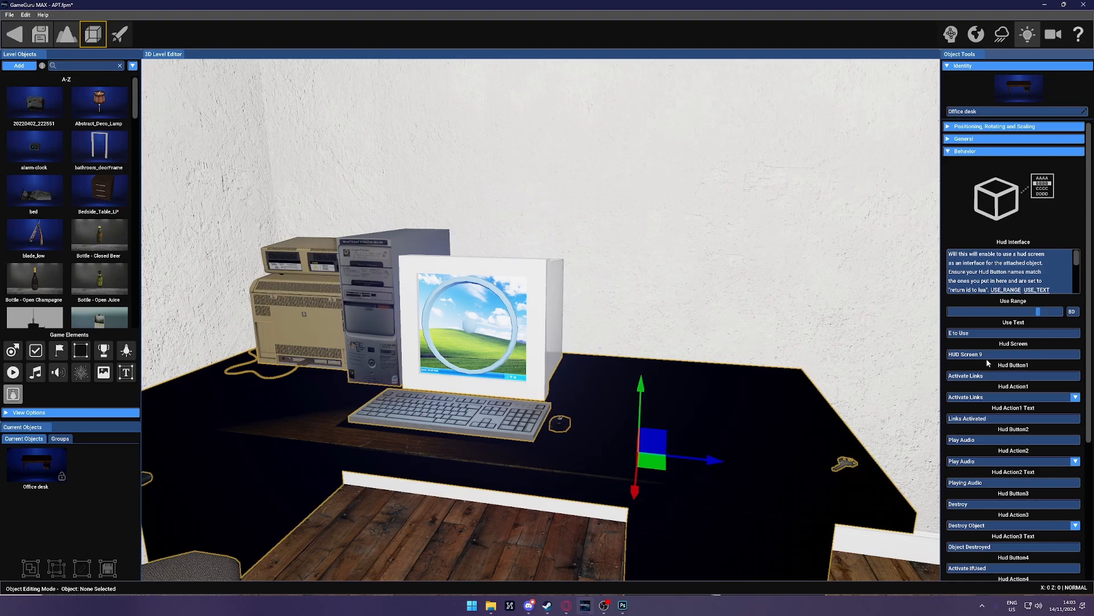
Step: Set the office desk's Hud Screen to HUD Screen 8 and its Use Text to "E to interact"
left_click_drag(984, 355, 948, 359)
left_click(1028, 355)
double_click(981, 355)
left_click_drag(986, 336, 891, 384)
left_click(979, 337)
double_click(962, 334)
key("BackSpace")
type("interact")
scroll(1032, 214, "down", 3)
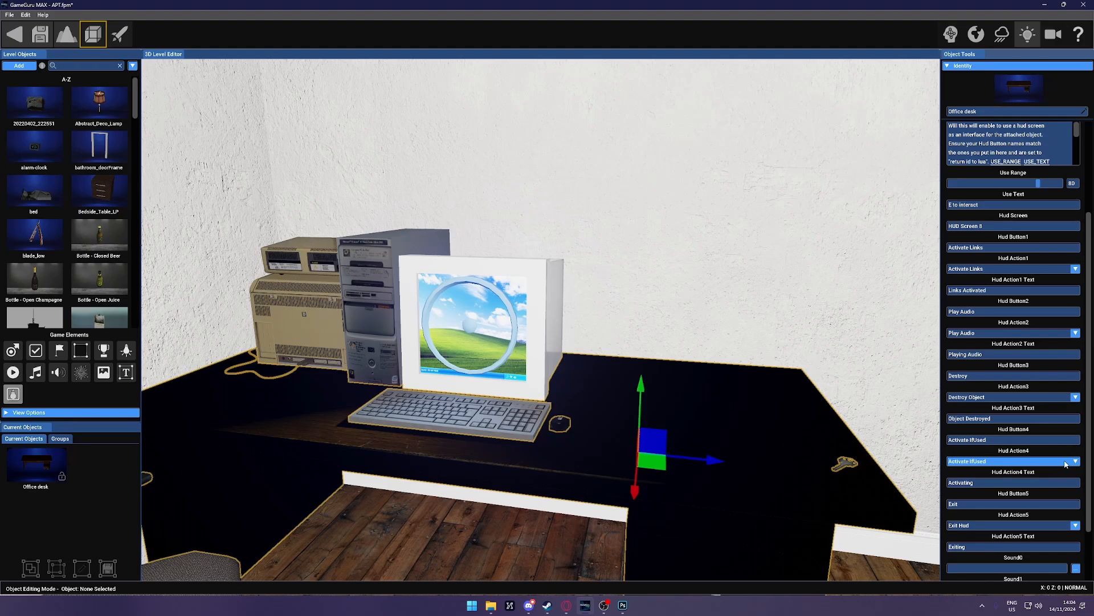
Step: Set the office desk's Hud Button1 to "close1" with the action Exit Hud, and clear its Hud Action1 Text
scroll(1020, 342, "up", 3)
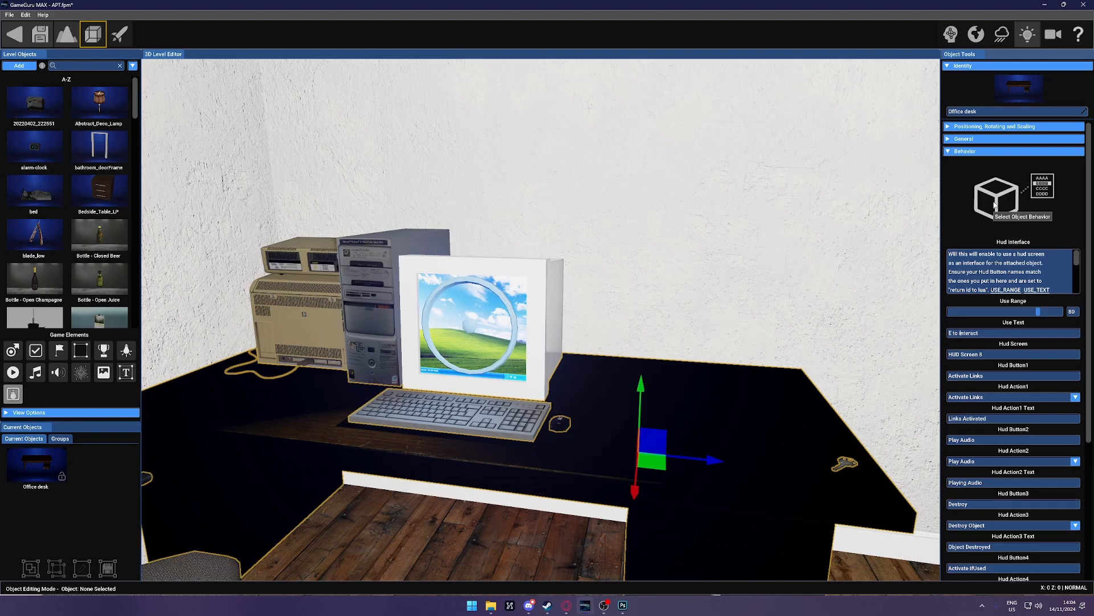
scroll(1047, 337, "down", 3)
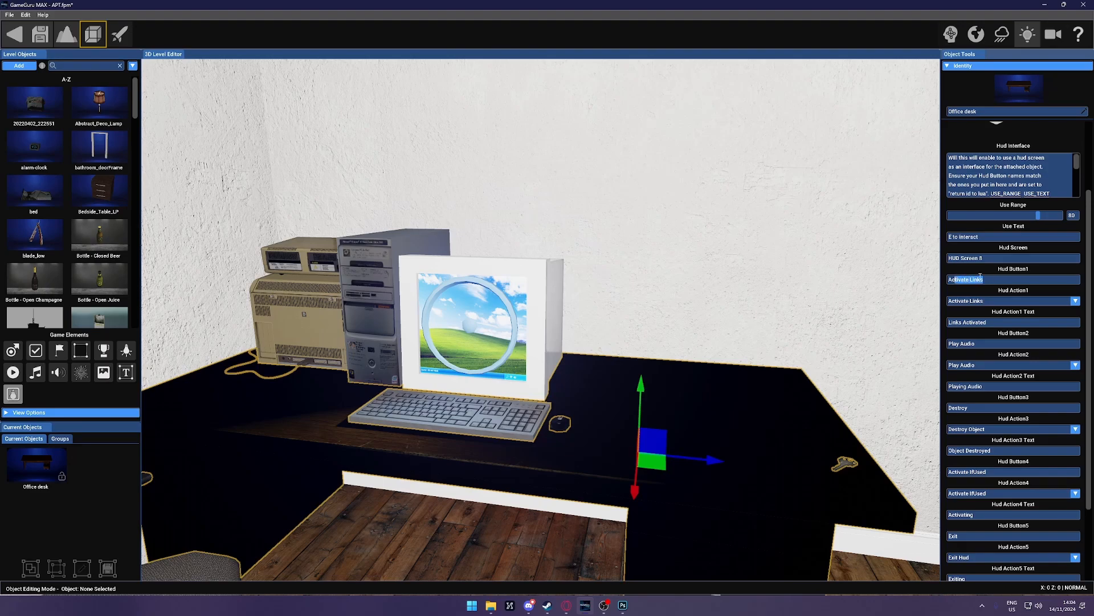
left_click_drag(994, 276, 946, 278)
type("close1")
left_click(1018, 302)
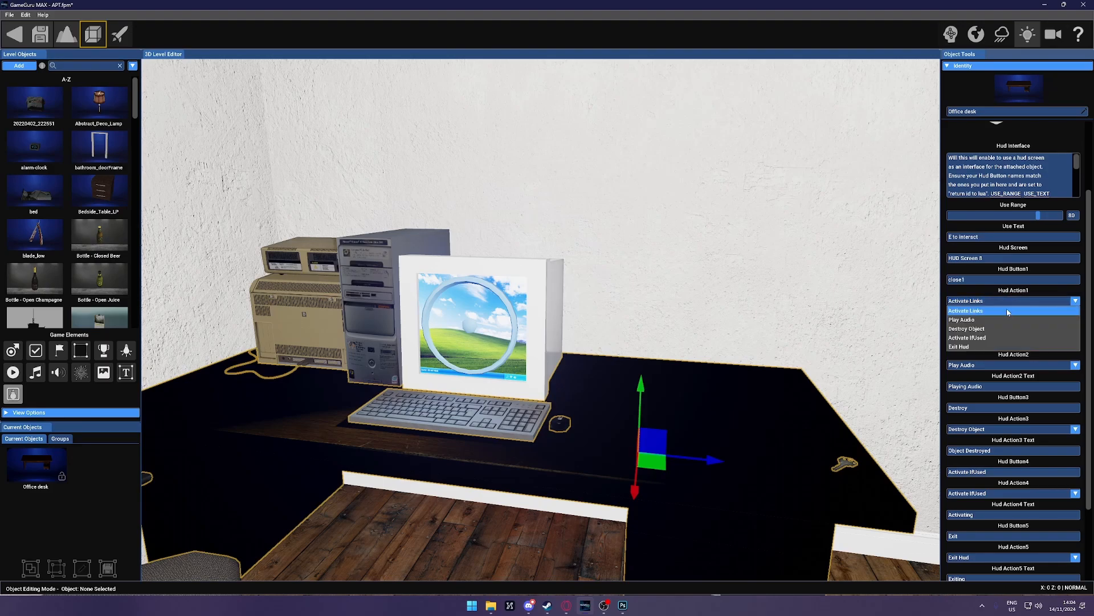
left_click(987, 346)
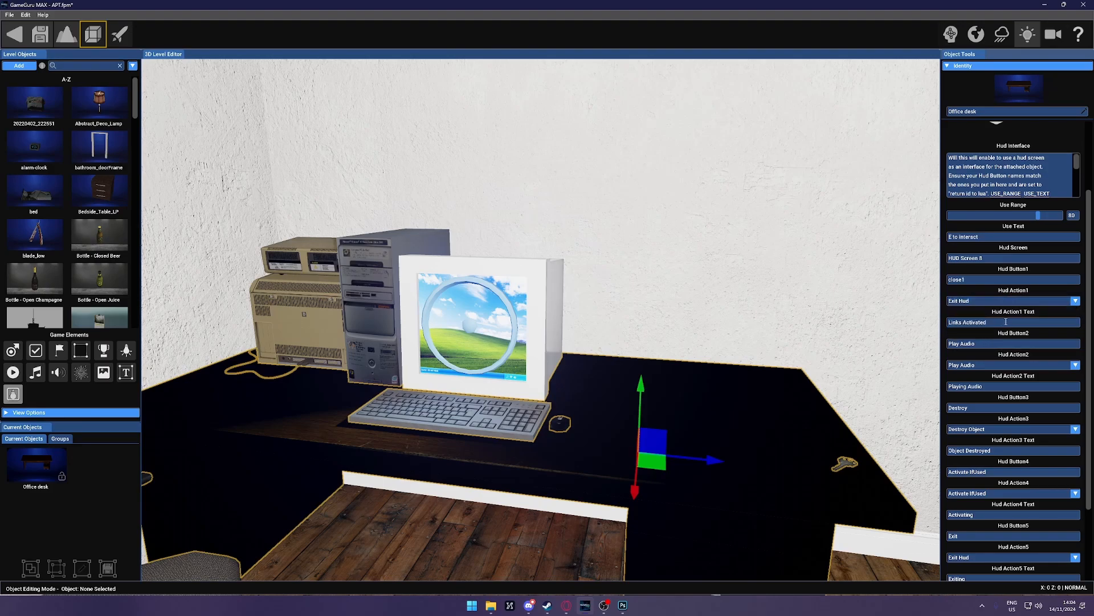
left_click_drag(1006, 321, 936, 330)
key("BackSpace")
scroll(543, 269, "up", 3)
scroll(542, 268, "down", 4)
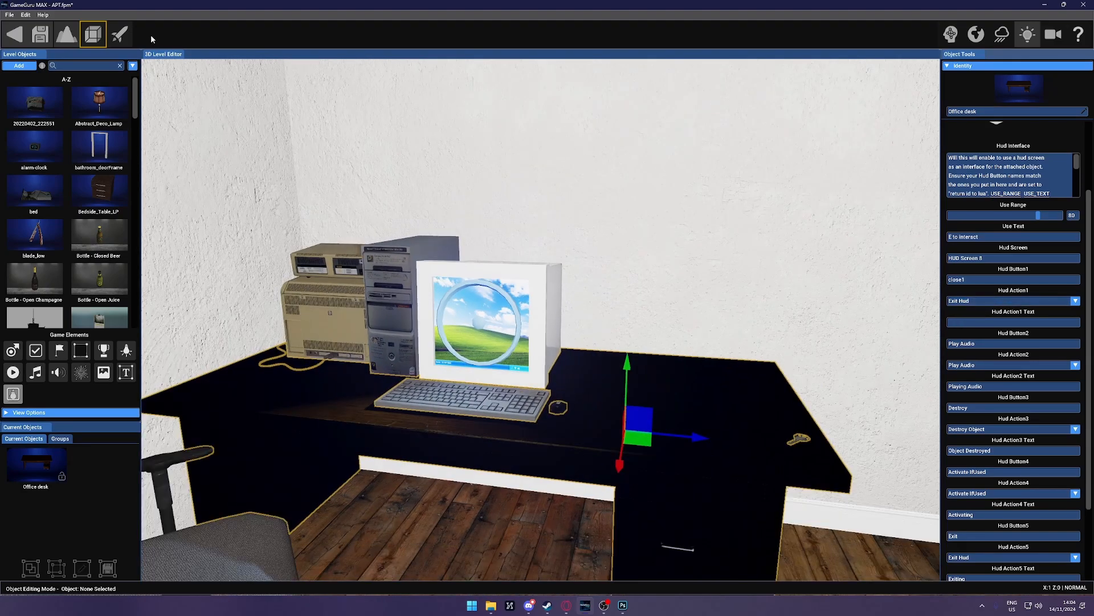
Step: Test the level by using the desk computer, opening the journal, closing it with its close button, and reopening the computer
left_click(120, 36)
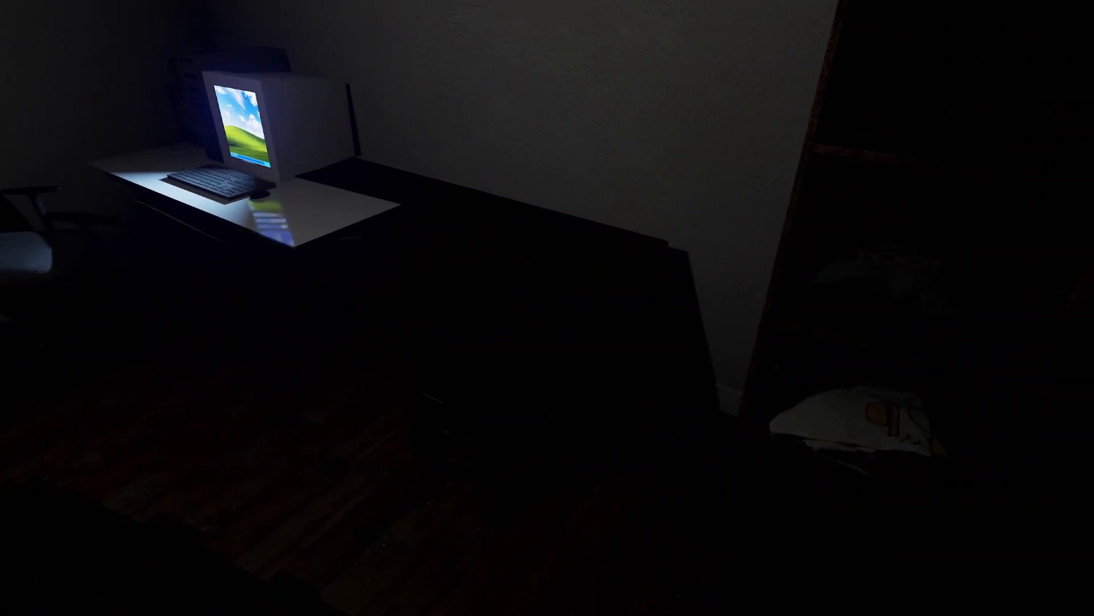
key("e")
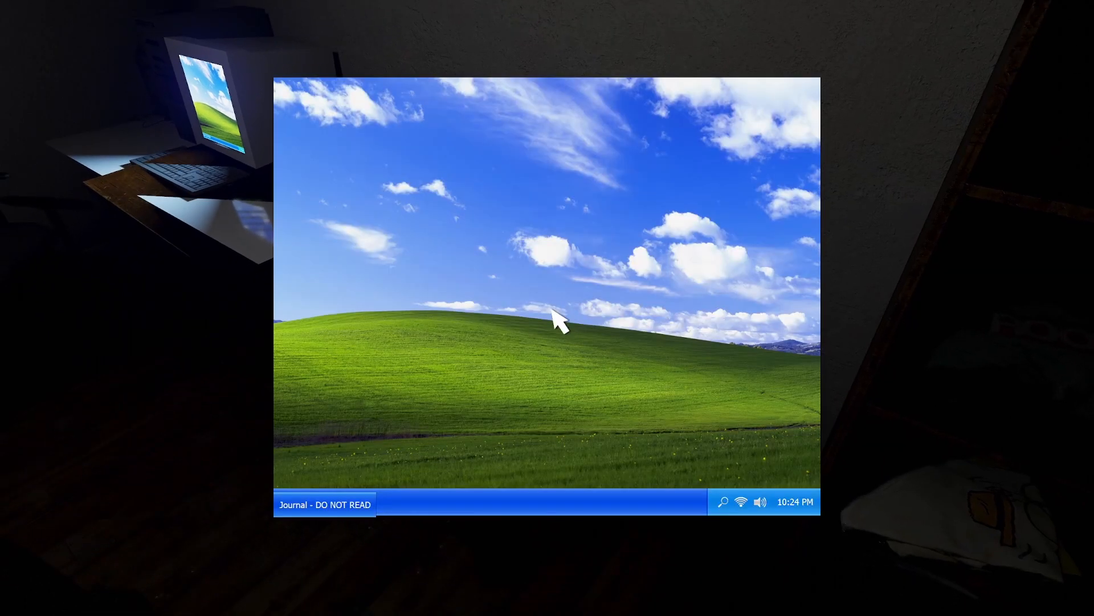
left_click(341, 509)
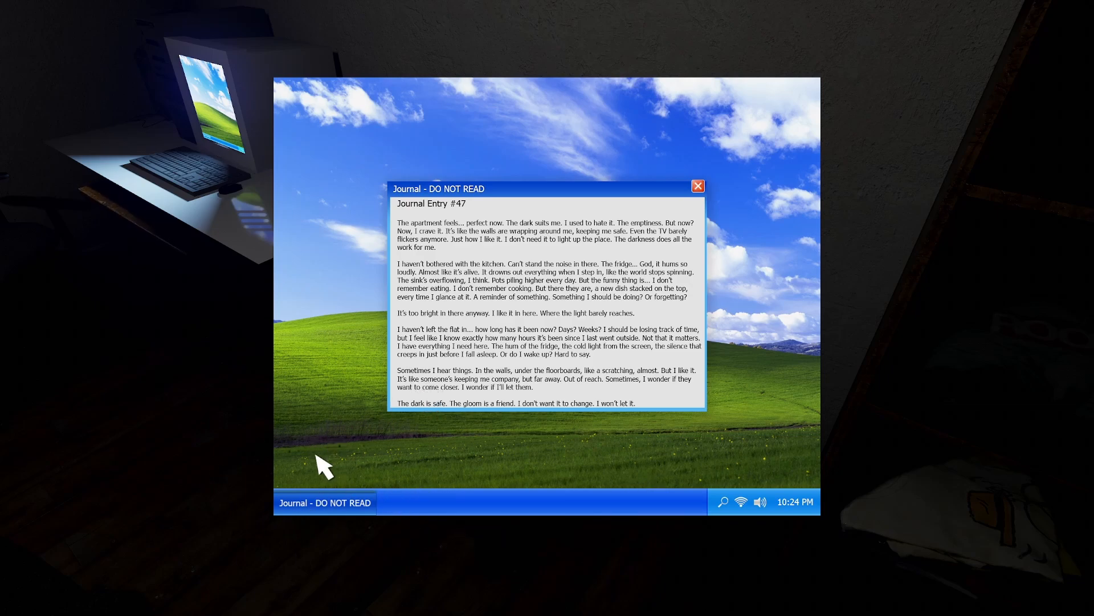
left_click(699, 187)
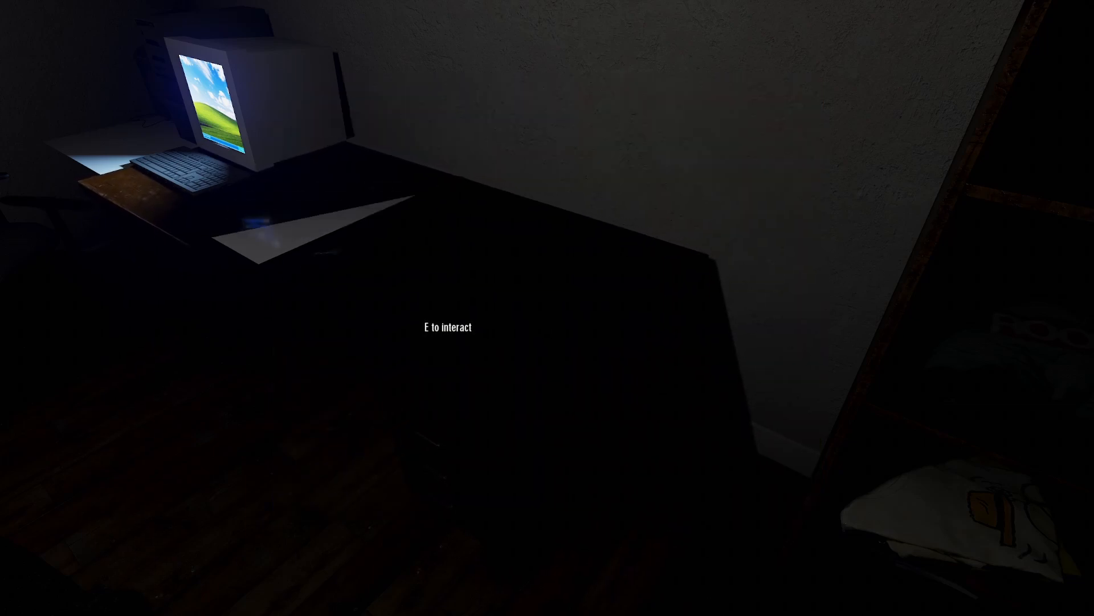
key("a")
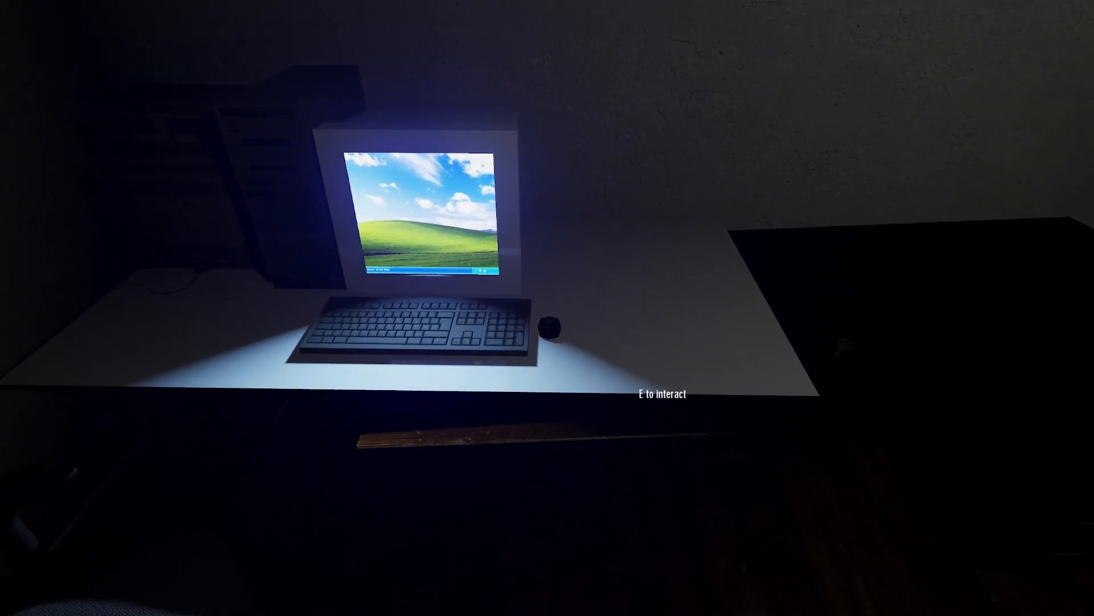
key("e")
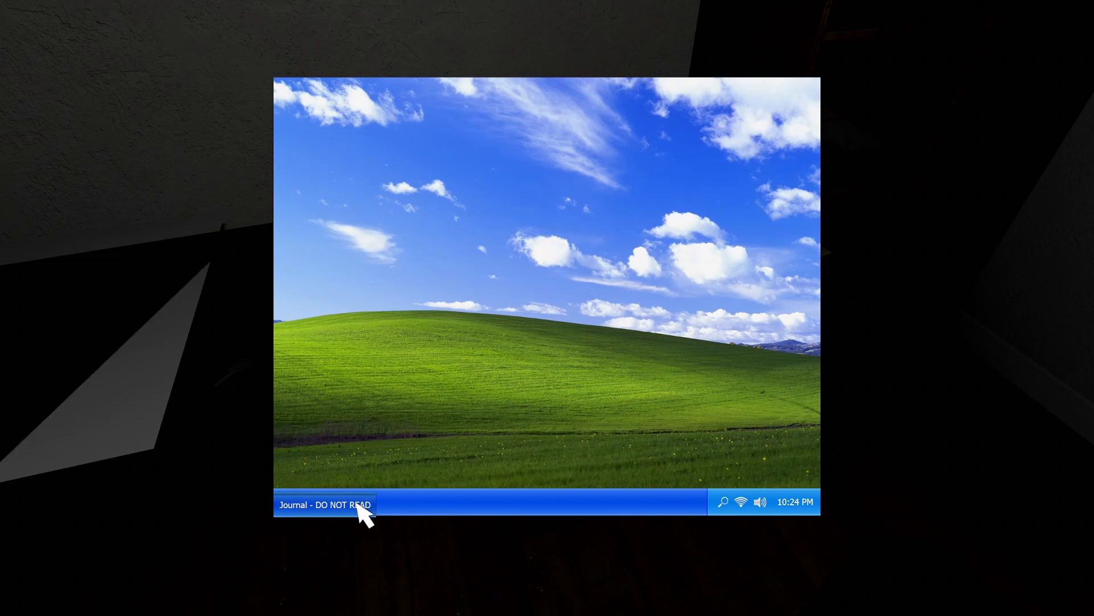
left_click(356, 502)
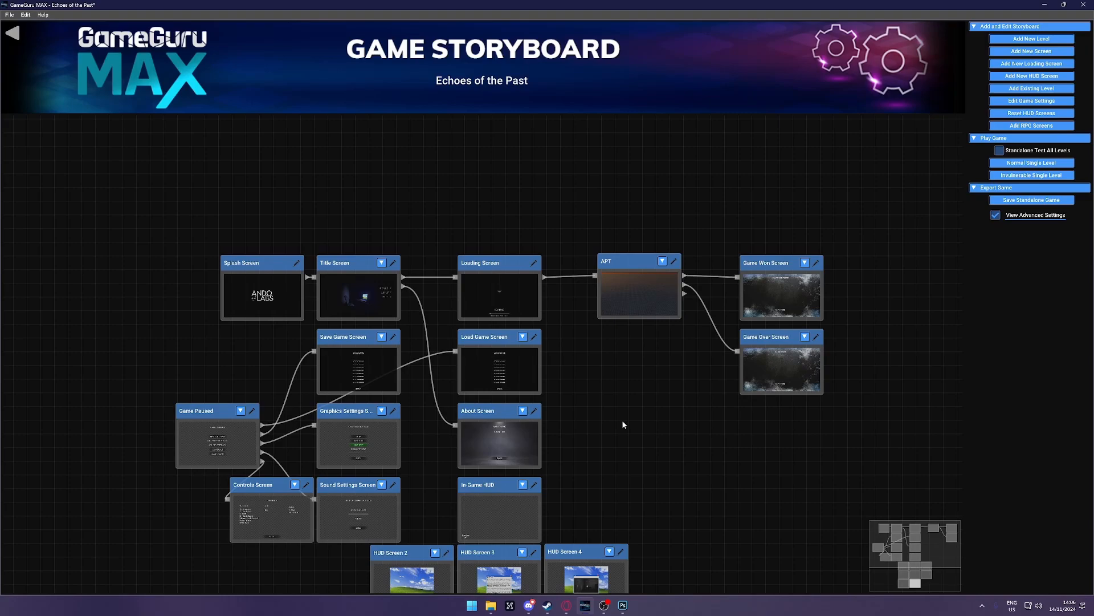
Step: In the game storyboard, examine the Journal button's settings on HUD Screen 2 and the journal window layout on HUD Screen 3
middle_click_drag(623, 425, 672, 146)
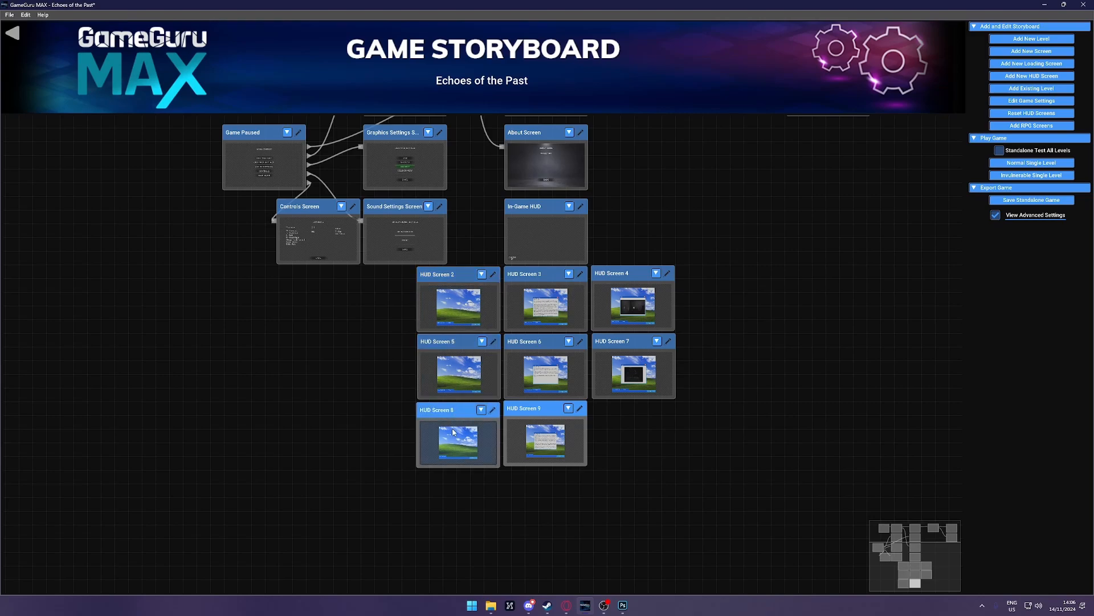
left_click(453, 306)
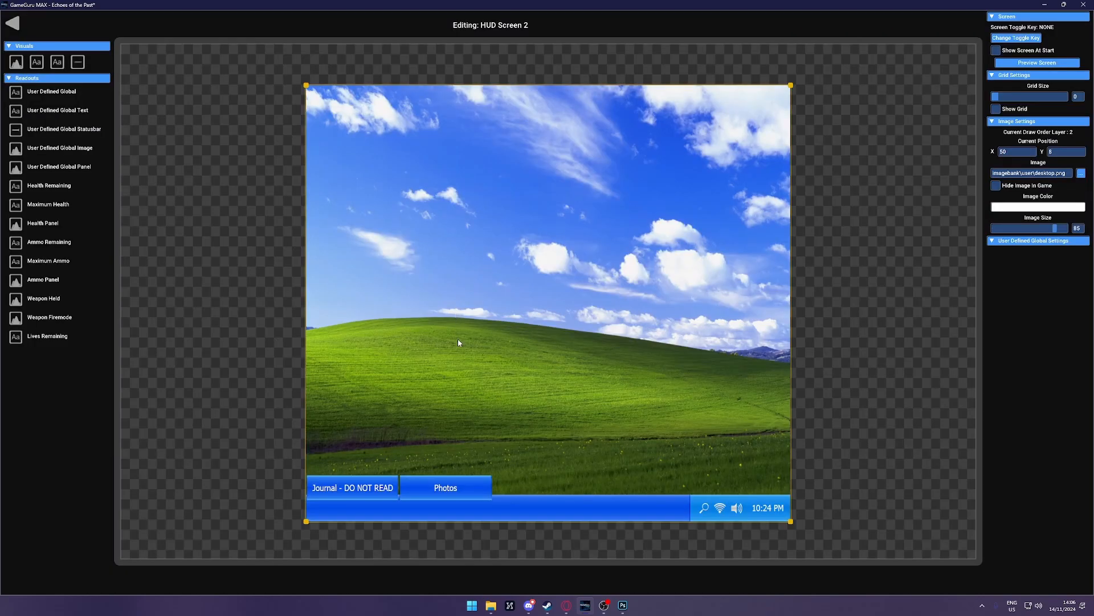
left_click(359, 492)
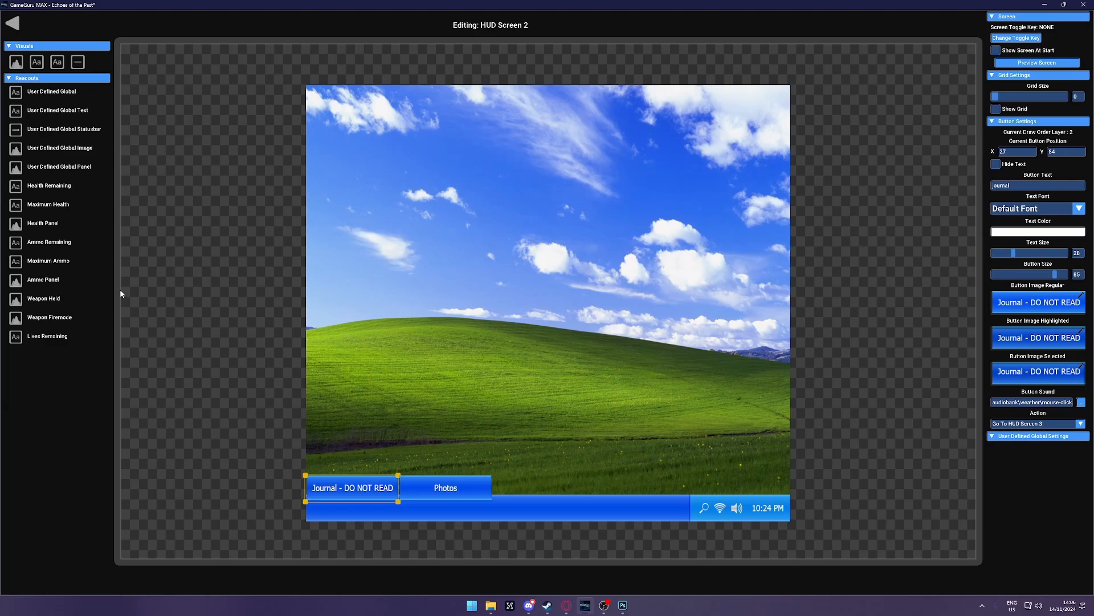
left_click(13, 23)
left_click(570, 323)
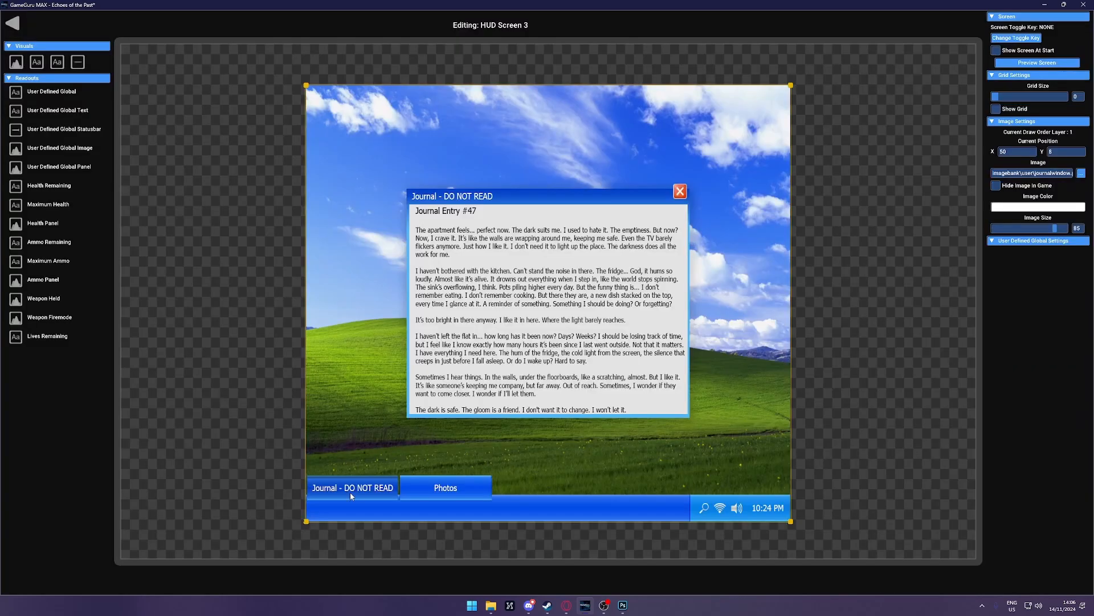
left_click(13, 24)
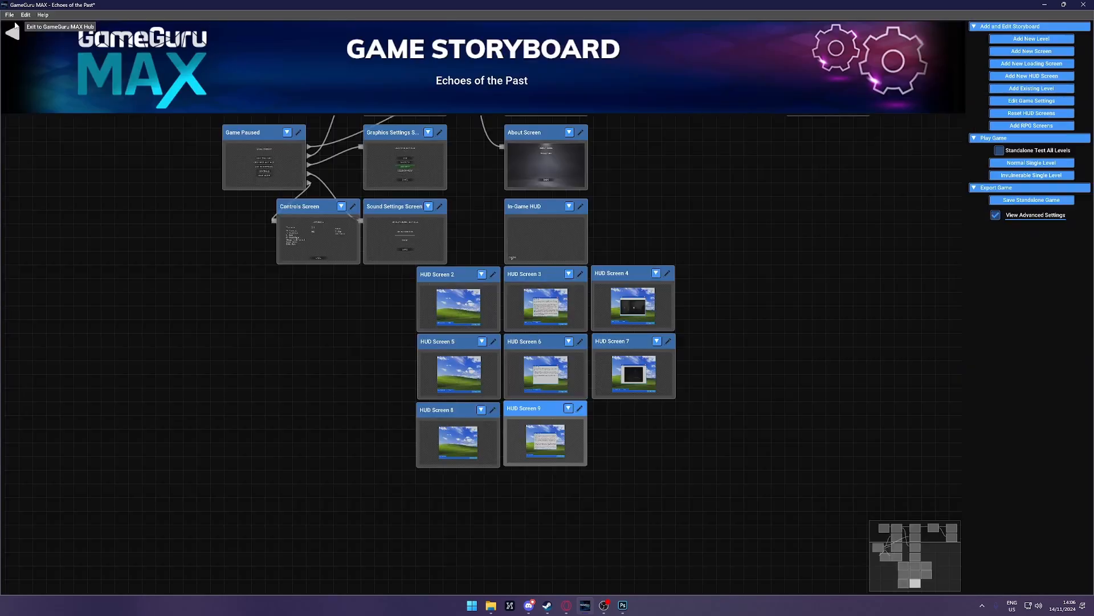
Step: Compare the desktop layouts of HUD Screen 2 and HUD Screen 8, and inspect the Photos button's settings on HUD Screen 2
left_click(479, 332)
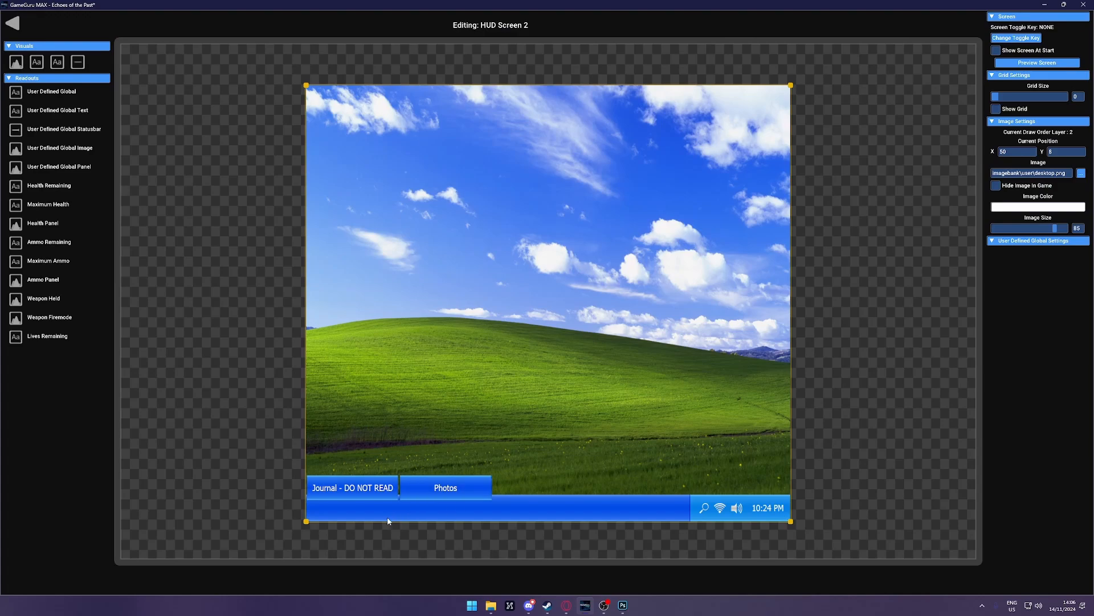
left_click(13, 23)
left_click(449, 457)
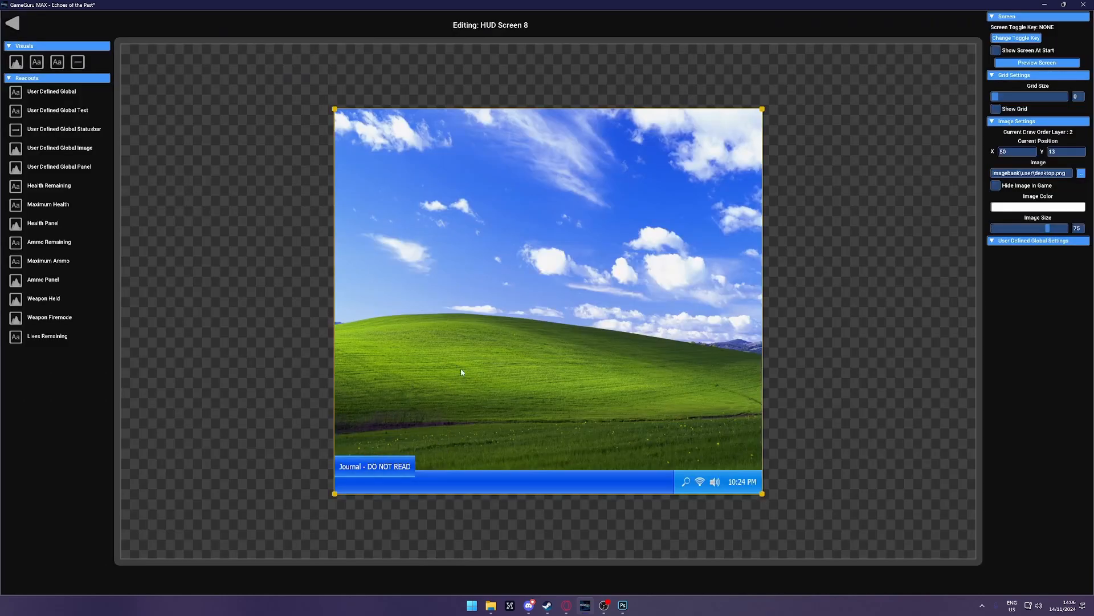
left_click(12, 23)
left_click(468, 431)
left_click(12, 23)
left_click(435, 305)
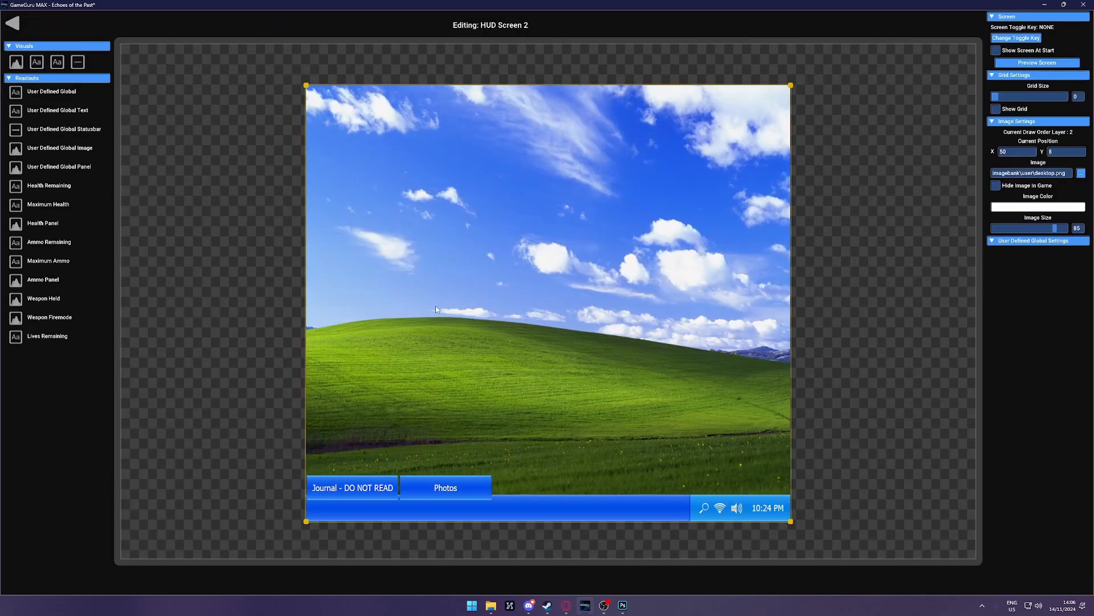
left_click(439, 491)
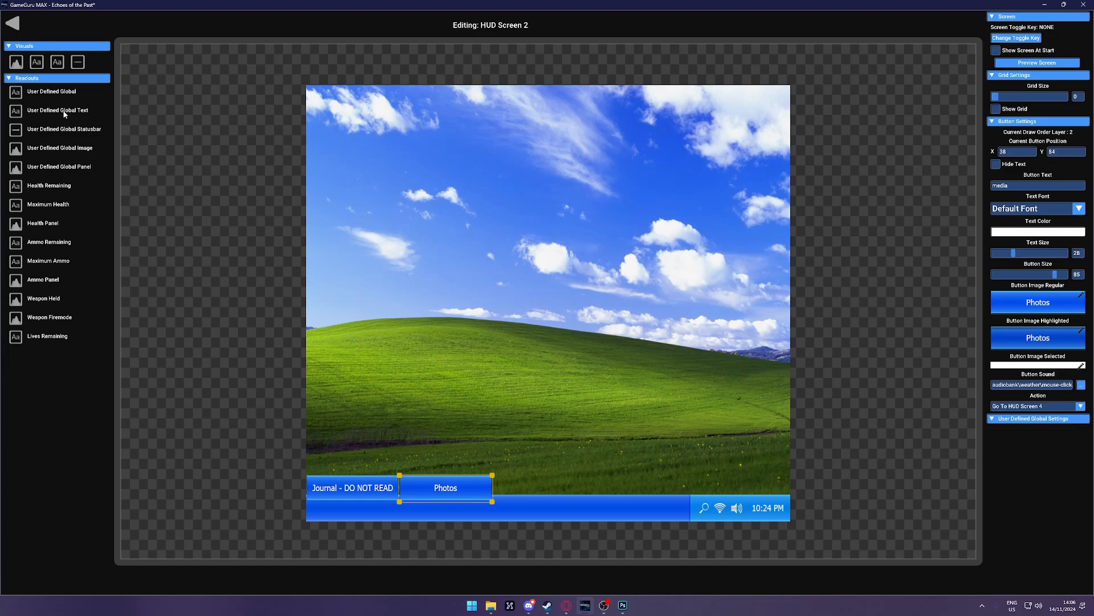
Step: Add a new HUD screen to the storyboard and place it beside HUD Screen 9
left_click(13, 24)
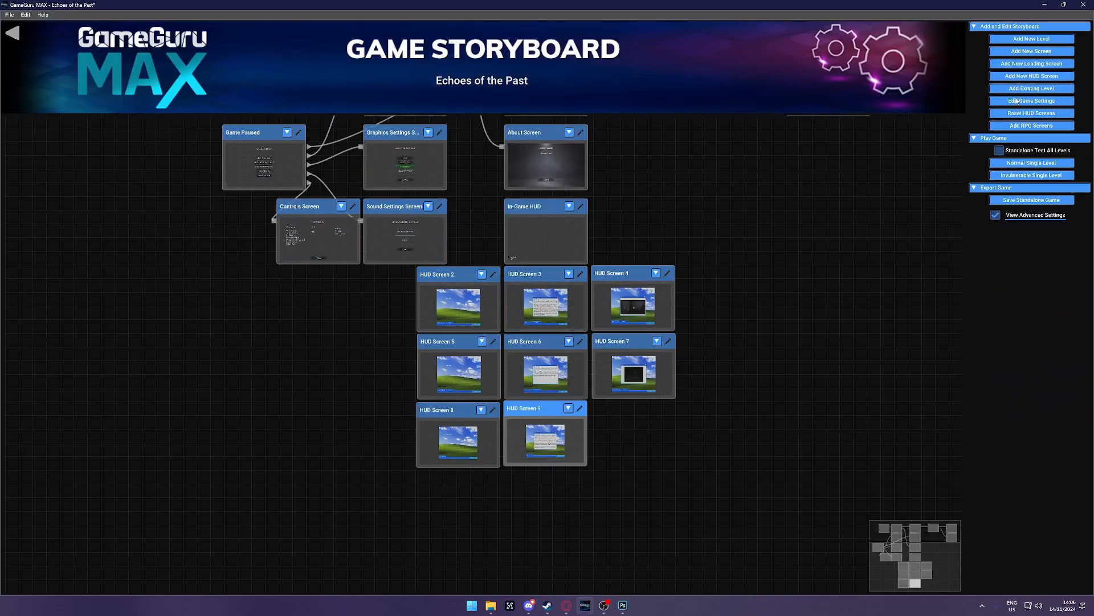
left_click(1020, 77)
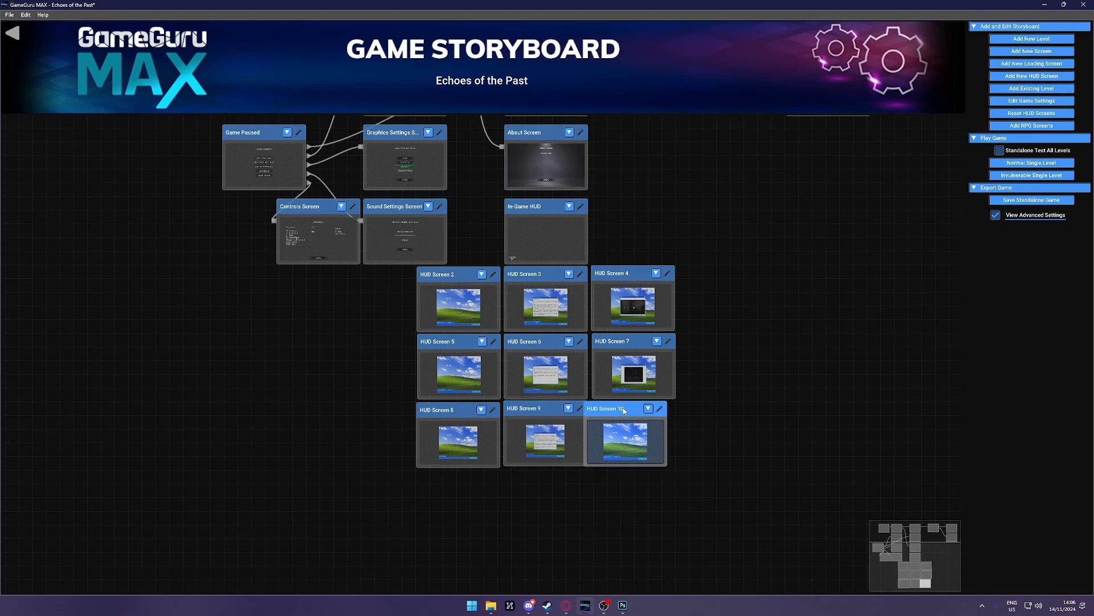
left_click(632, 412)
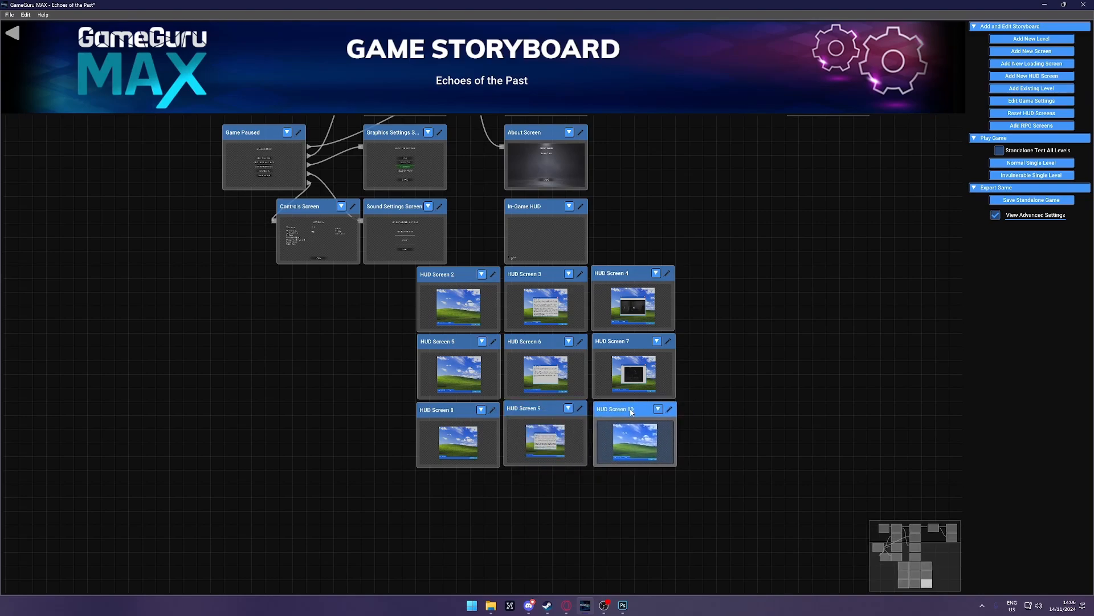
Step: Review the Go To HUD Screen actions available for the Photos button on HUD Screen 2, leaving without choosing one
double_click(456, 317)
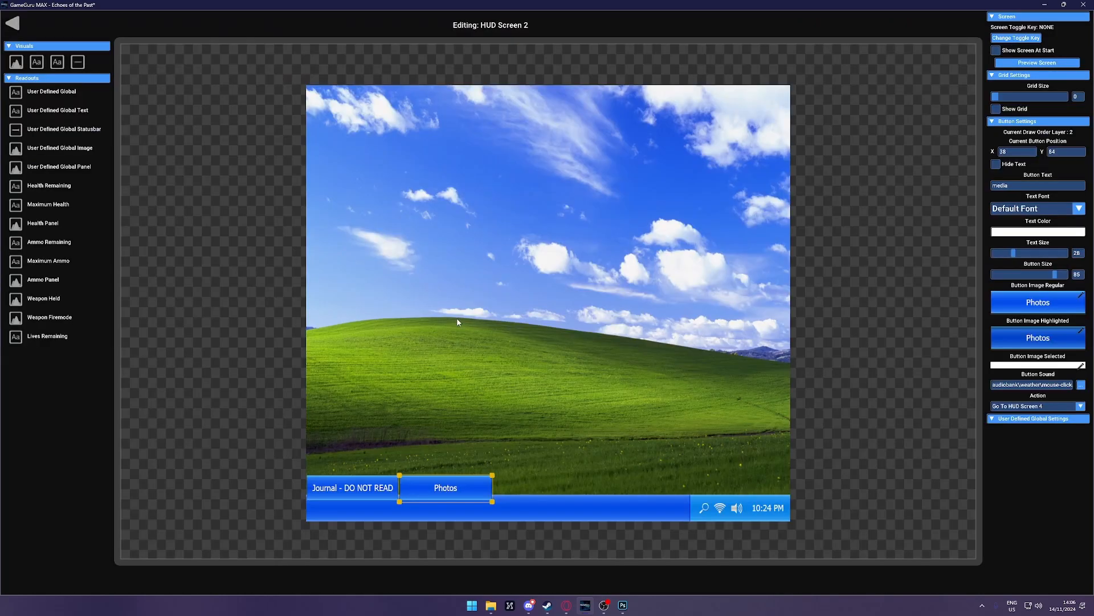
left_click(1032, 406)
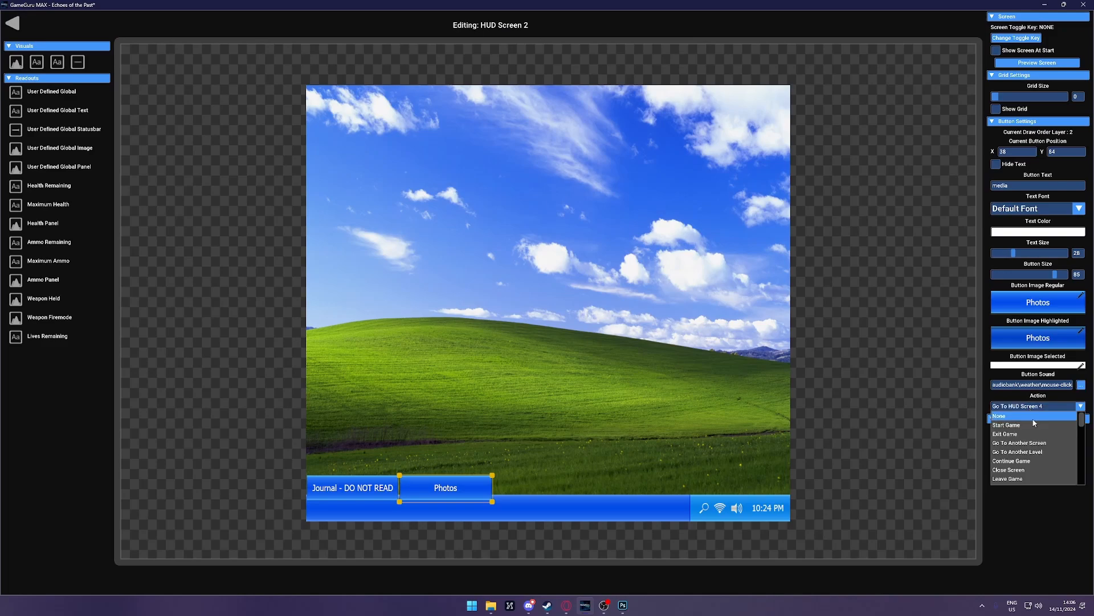
scroll(1050, 436, "down", 3)
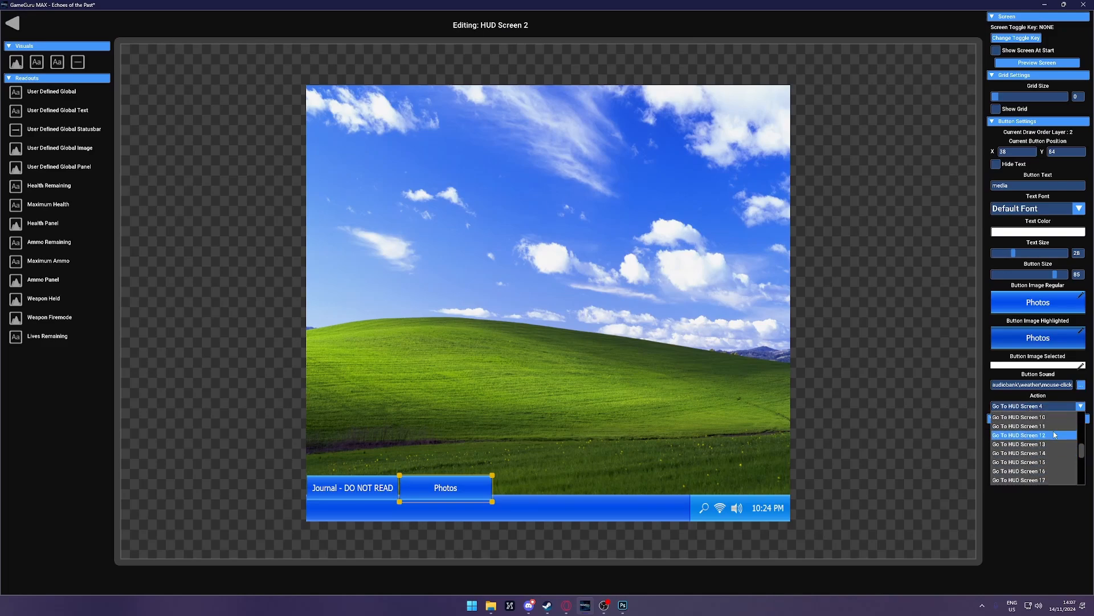
left_click(15, 23)
left_click(13, 23)
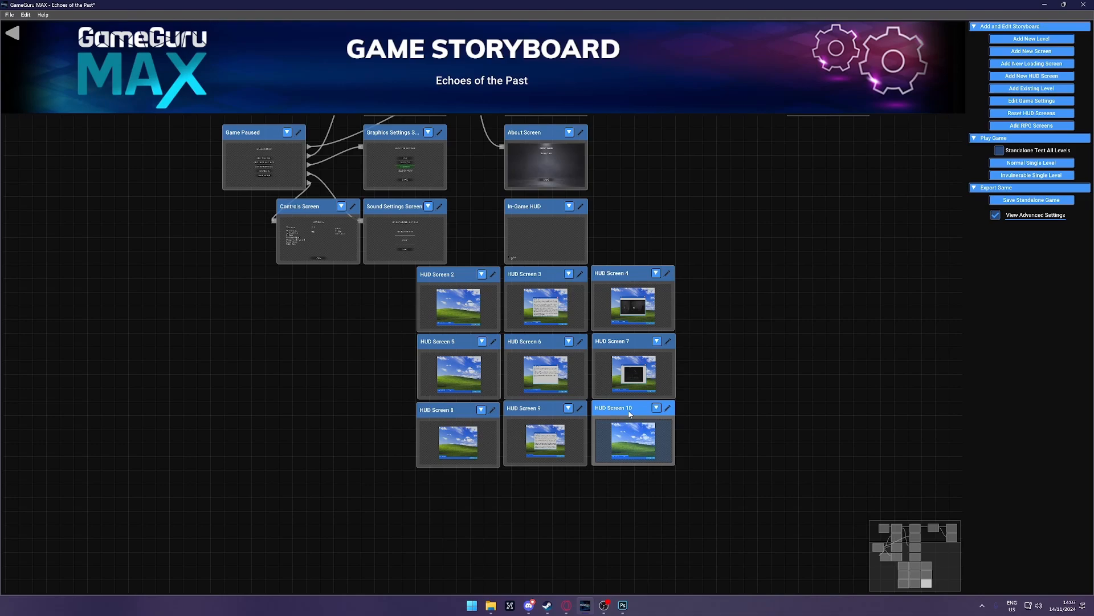
Step: Check which HUD screens the Journal and Photos buttons on HUD Screen 2 are linked to
left_click(666, 409)
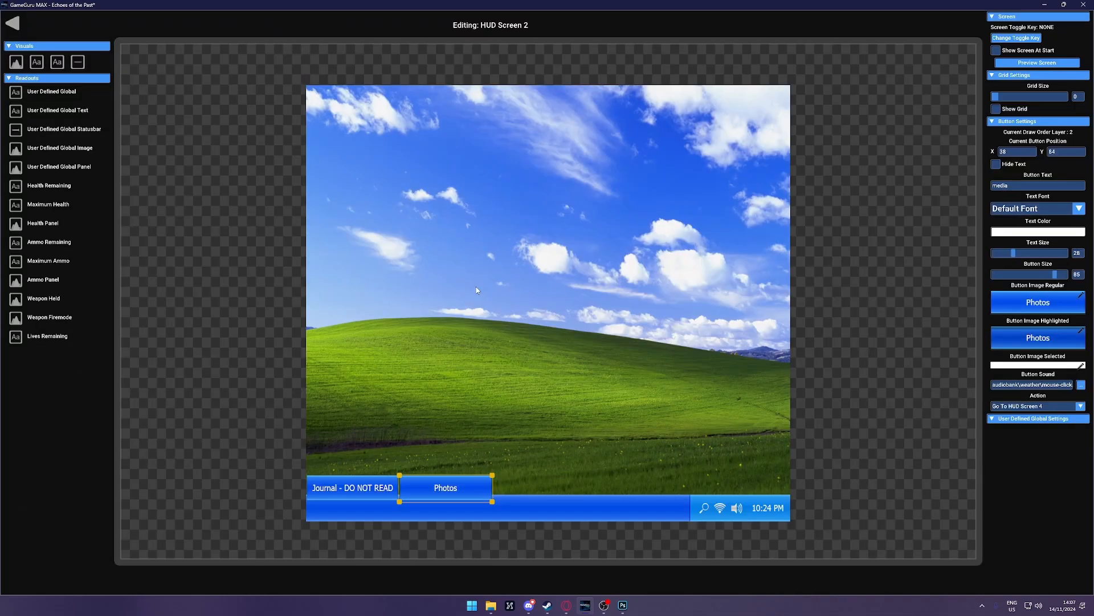
left_click(359, 487)
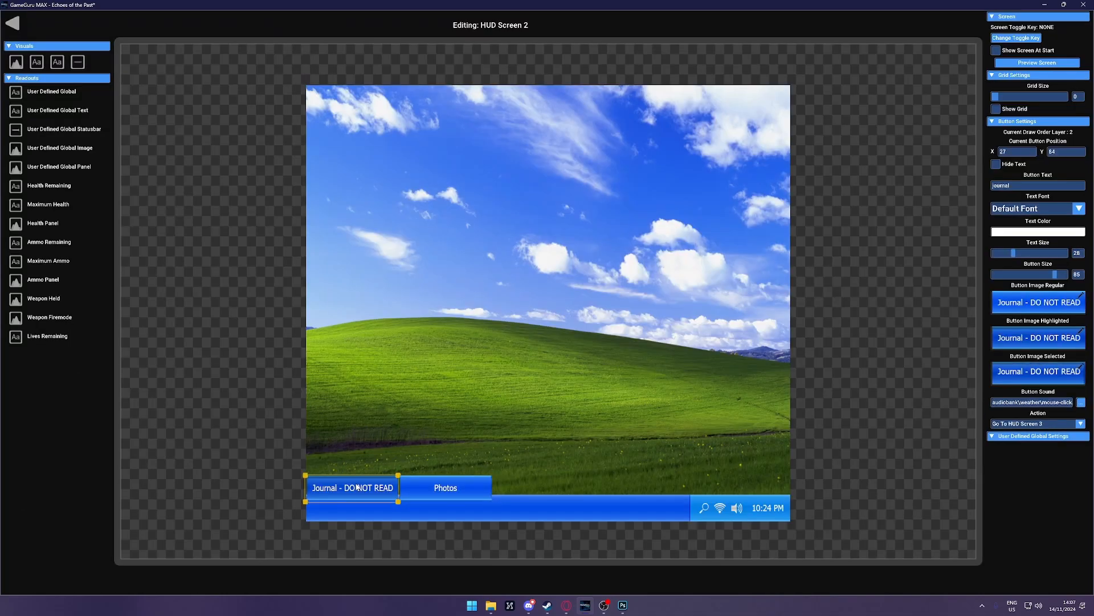
left_click(416, 492)
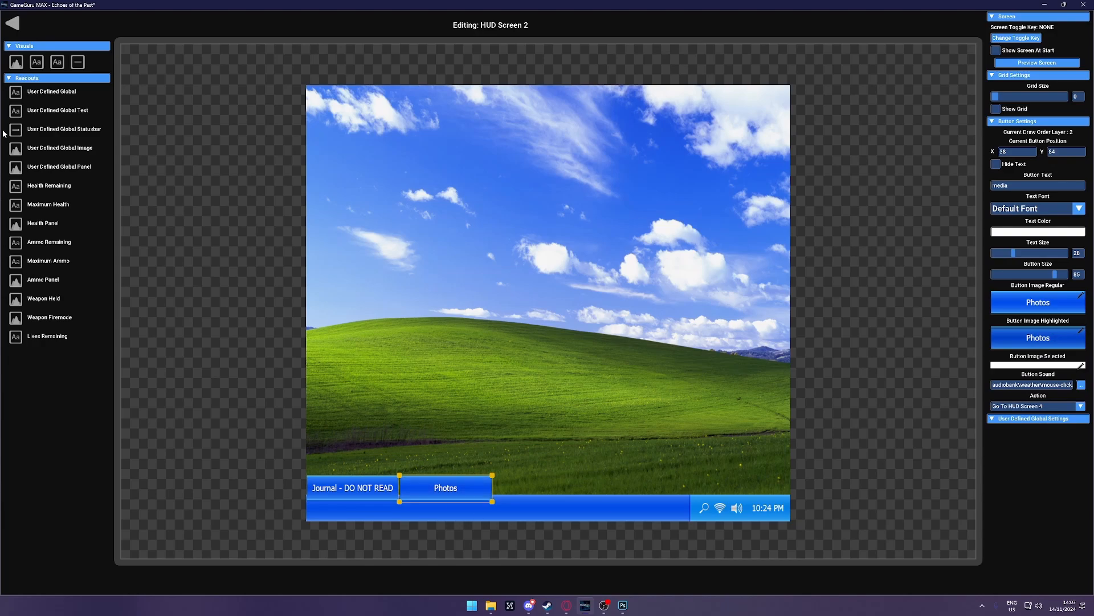
left_click(12, 23)
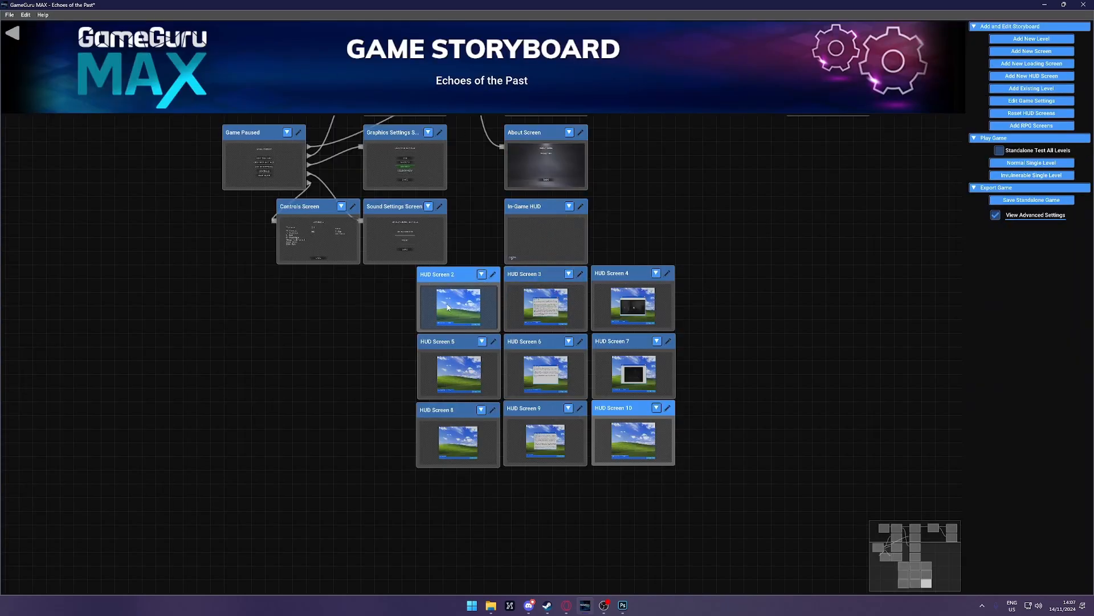
Step: Examine the Photos button on HUD Screen 3 and the photos window layout on HUD Screen 4
left_click(545, 307)
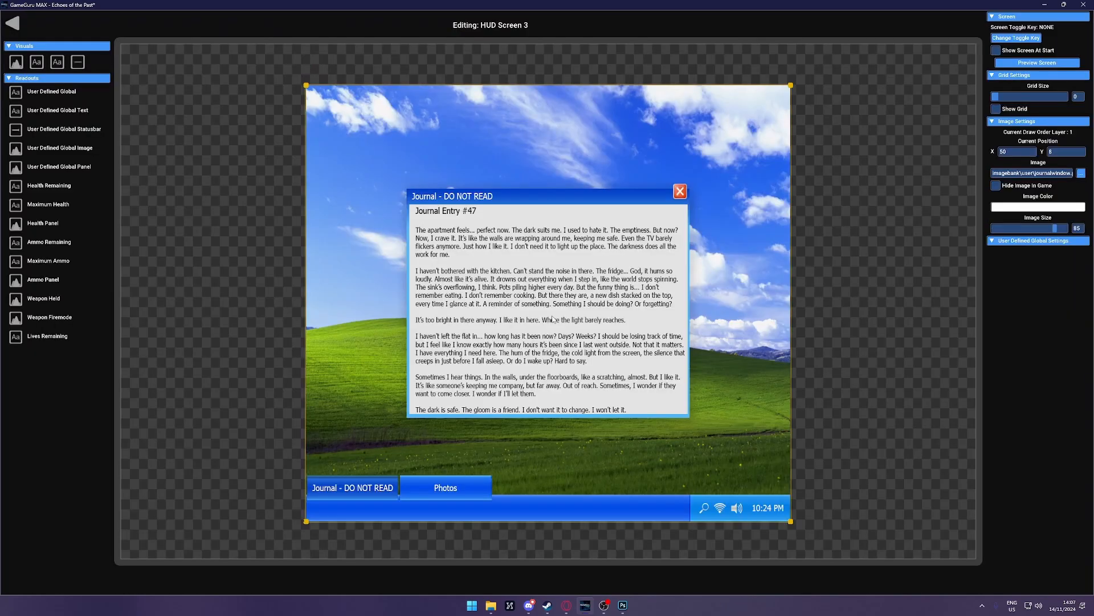
left_click(442, 492)
left_click(23, 23)
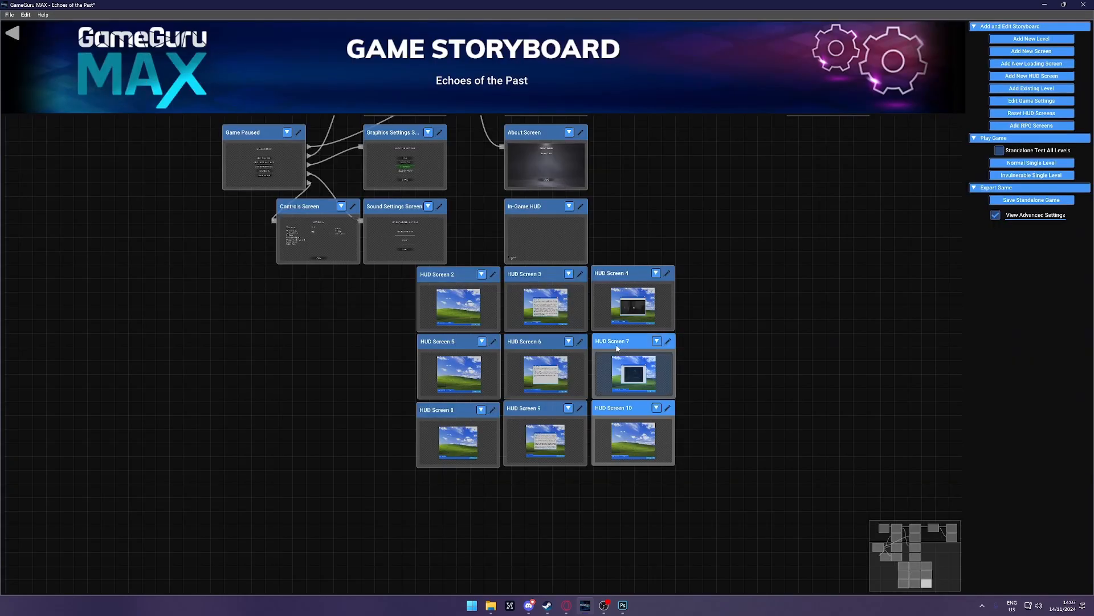
left_click(633, 305)
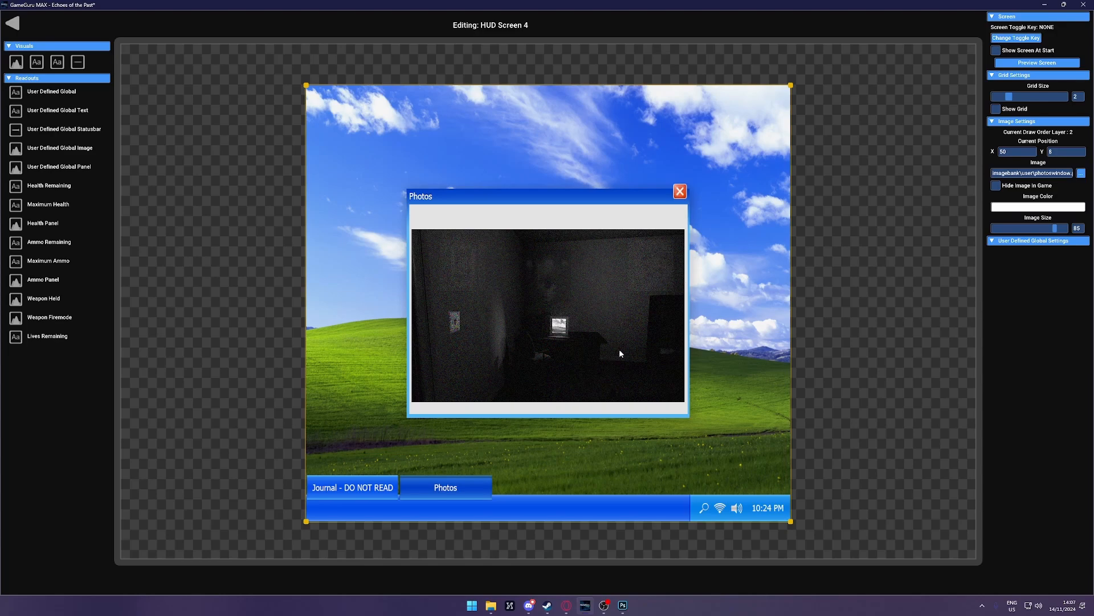
Step: Look over the journal window layout on HUD Screen 3 and return to the storyboard
left_click(23, 23)
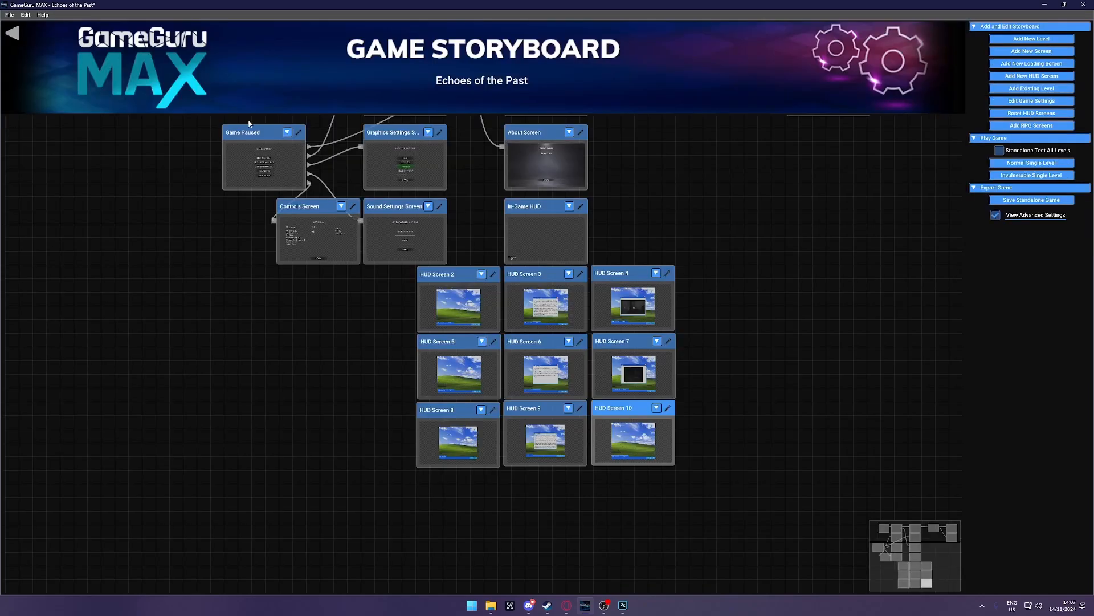
left_click(550, 310)
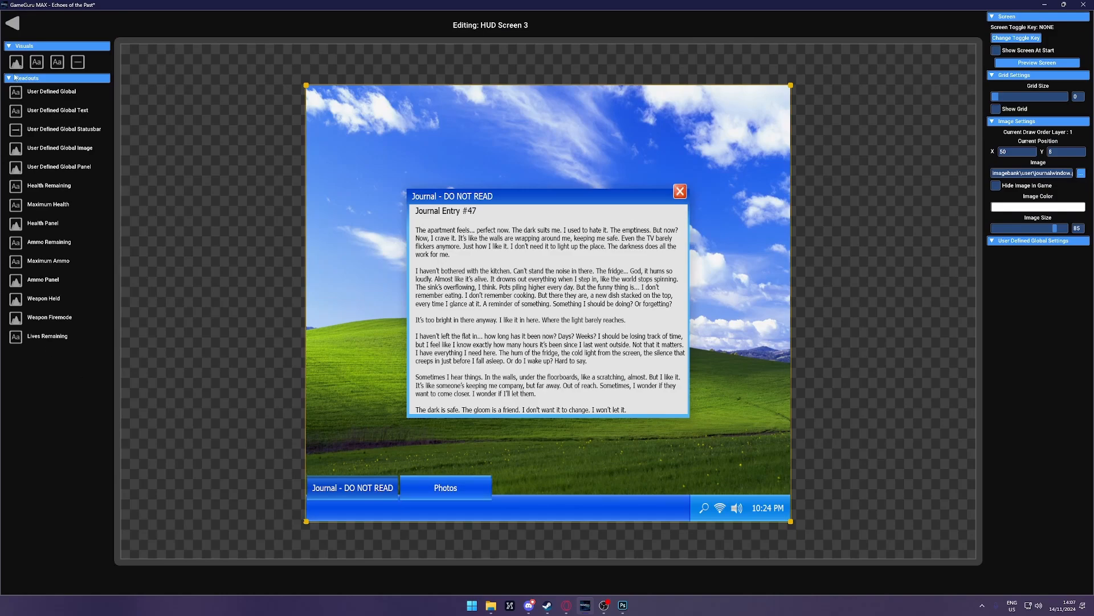
left_click(13, 23)
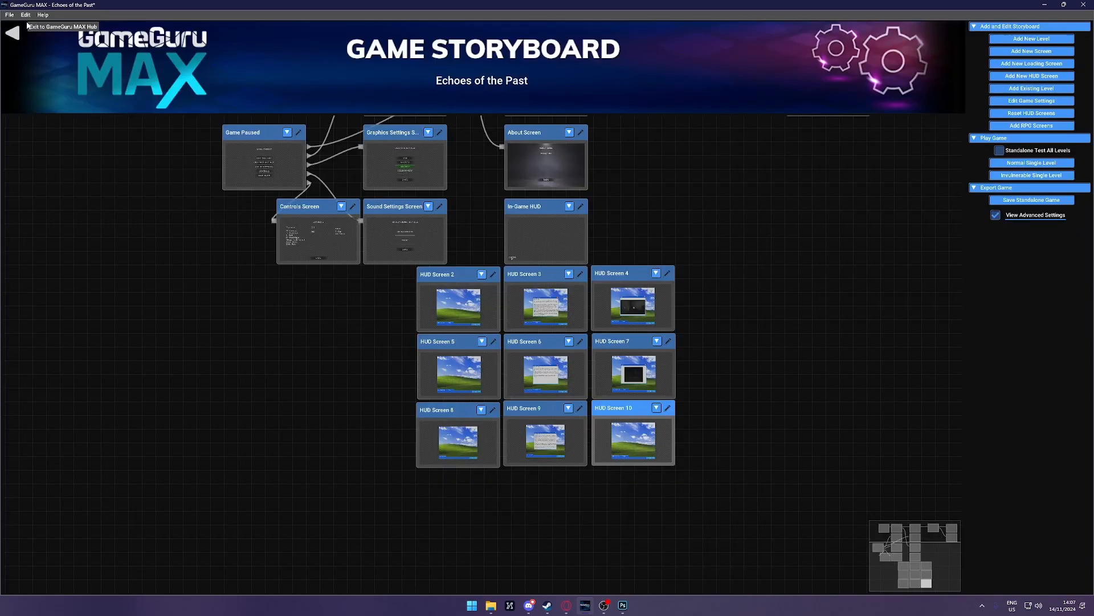
Step: Check which action is assigned to the exit button of the journal window on HUD Screen 3
double_click(520, 317)
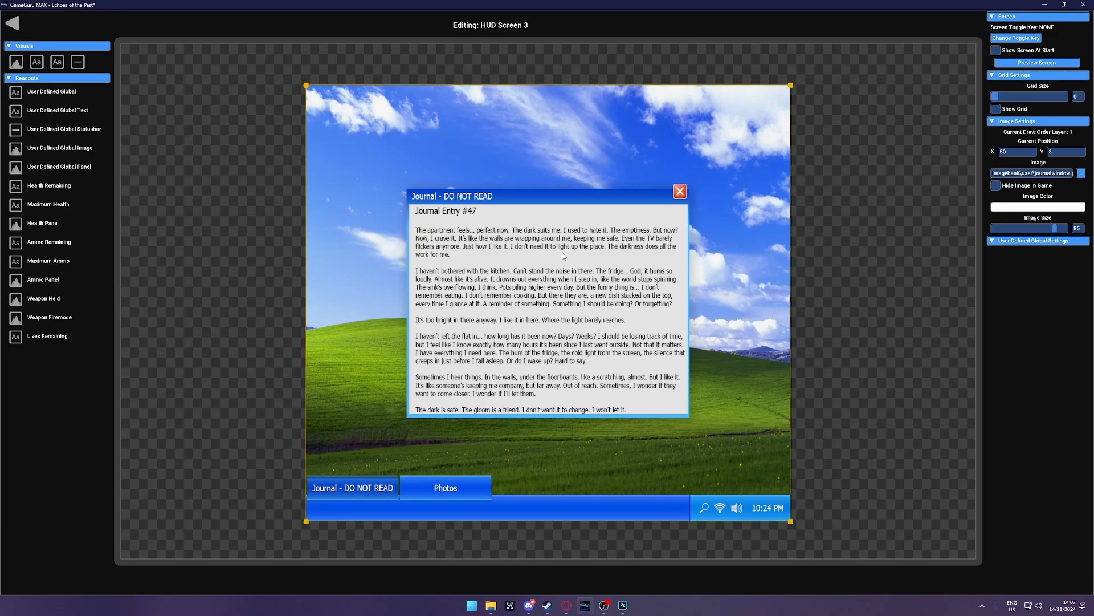
left_click(682, 194)
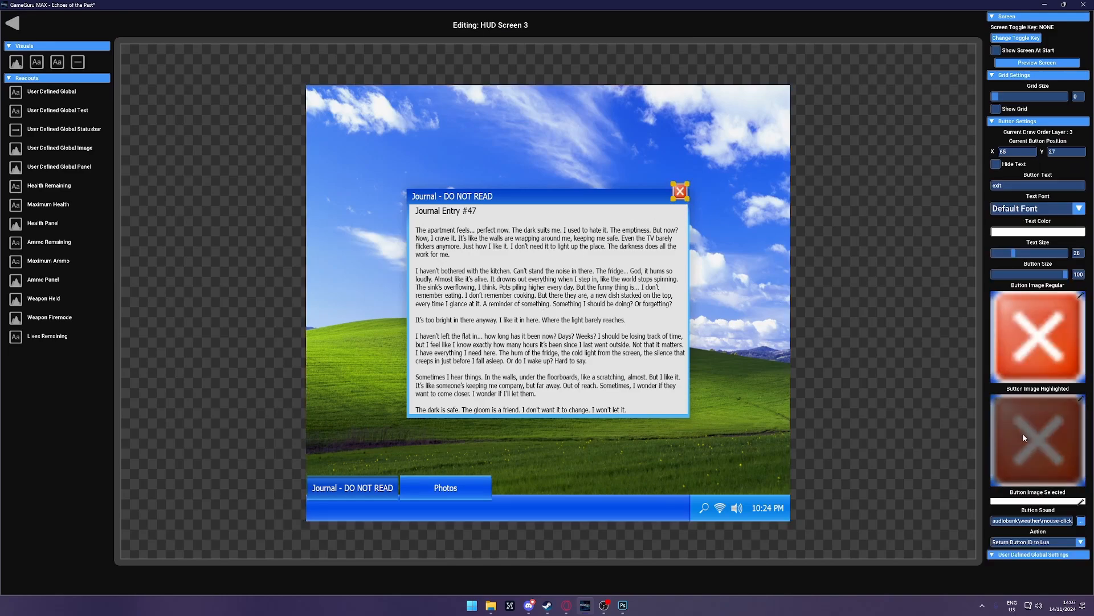
left_click(1020, 541)
left_click(1020, 542)
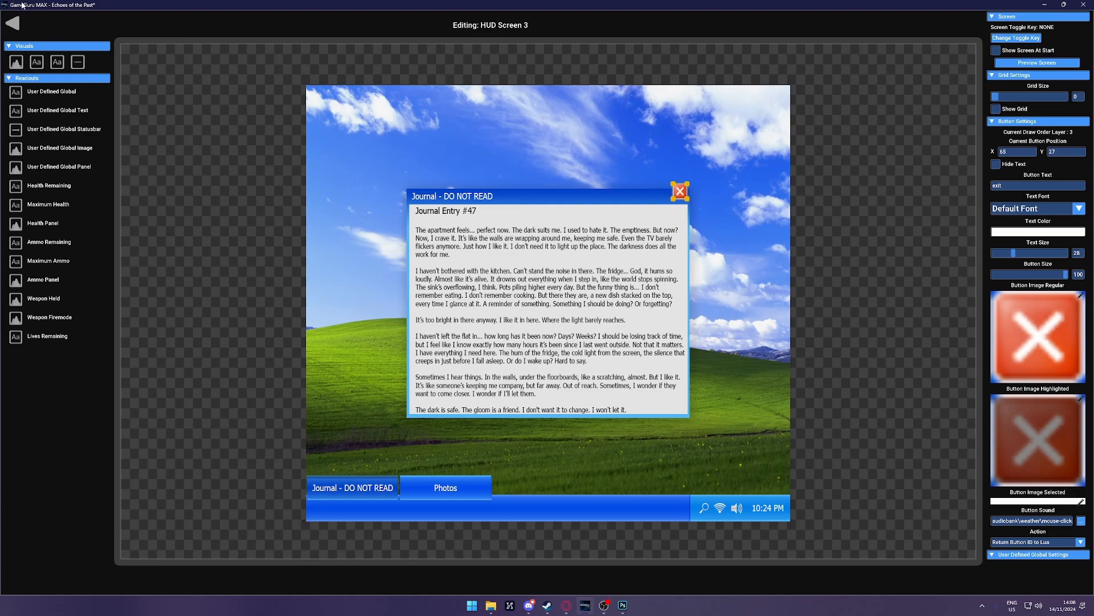
Step: Return to the game storyboard and save the Echoes of the Past project
left_click(13, 24)
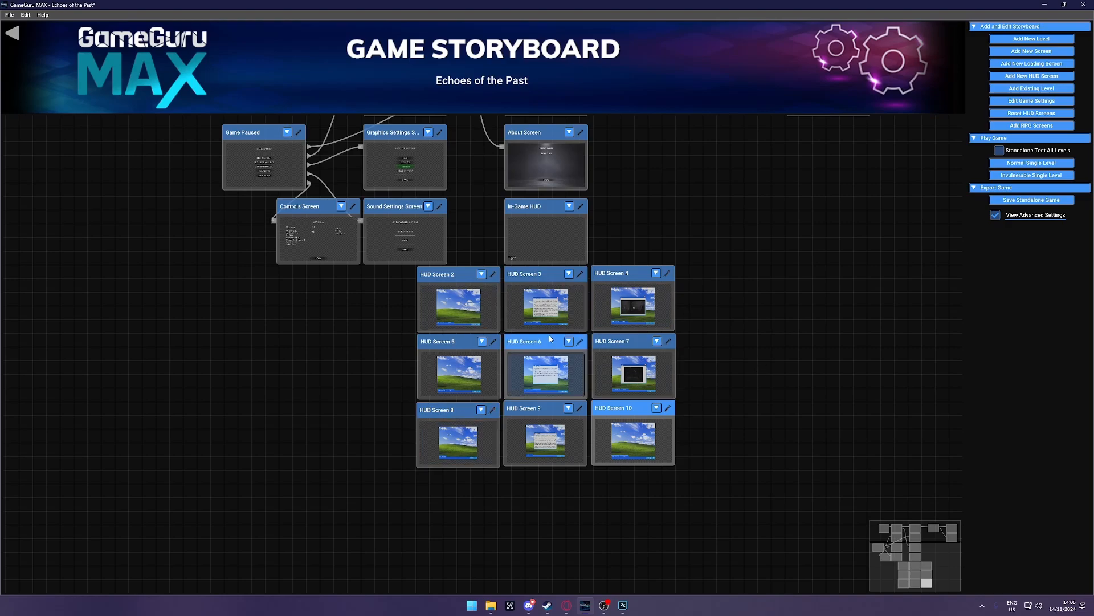
key("ctrl+s")
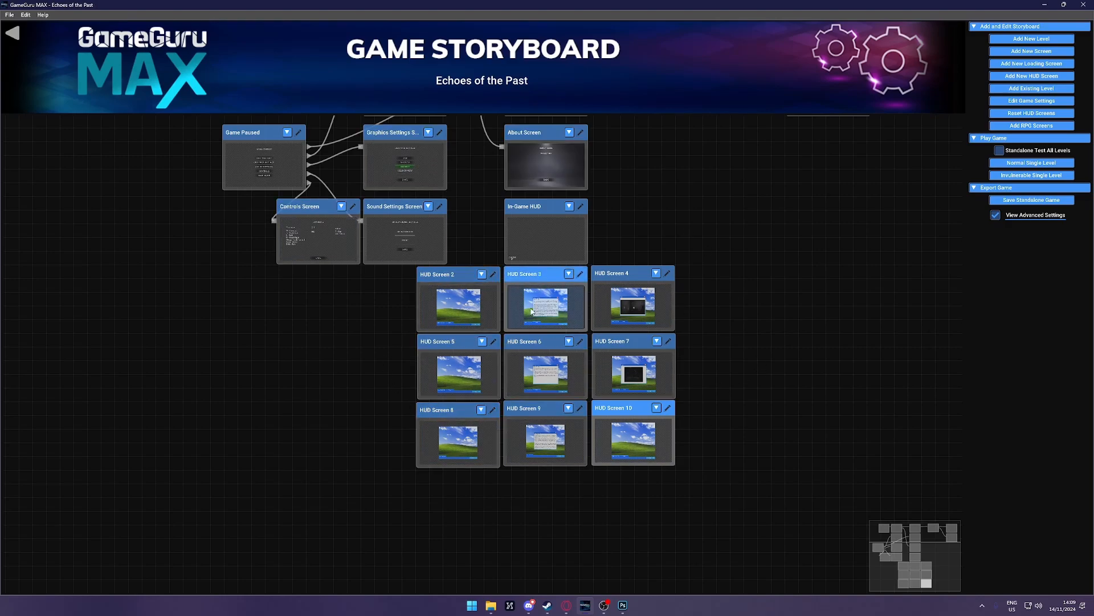
Step: View the photos window on HUD Screen 4 and go back to the storyboard
left_click(626, 312)
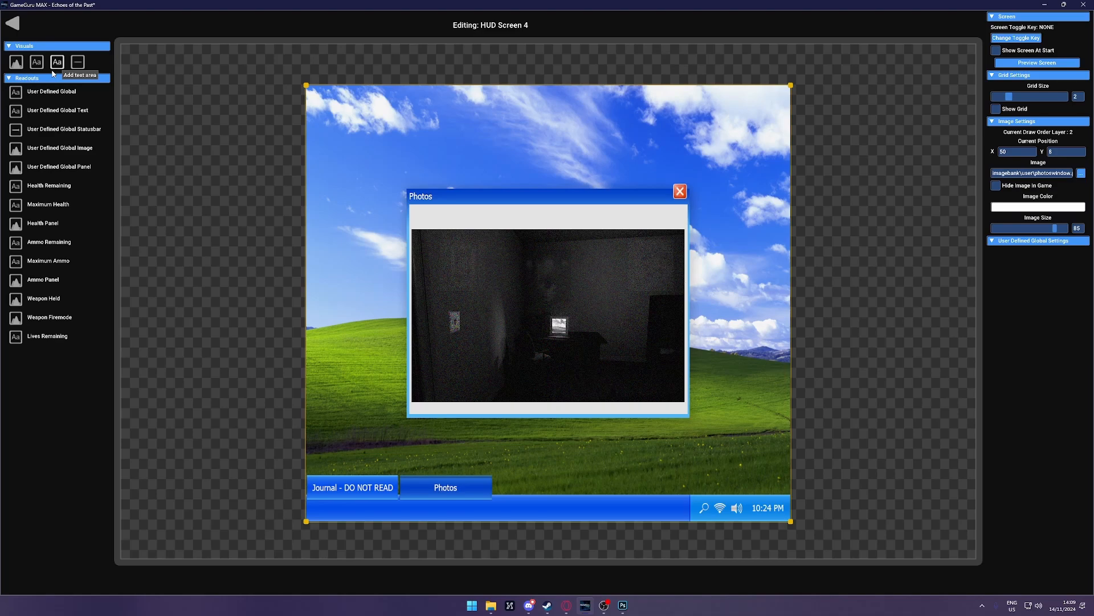
left_click(12, 24)
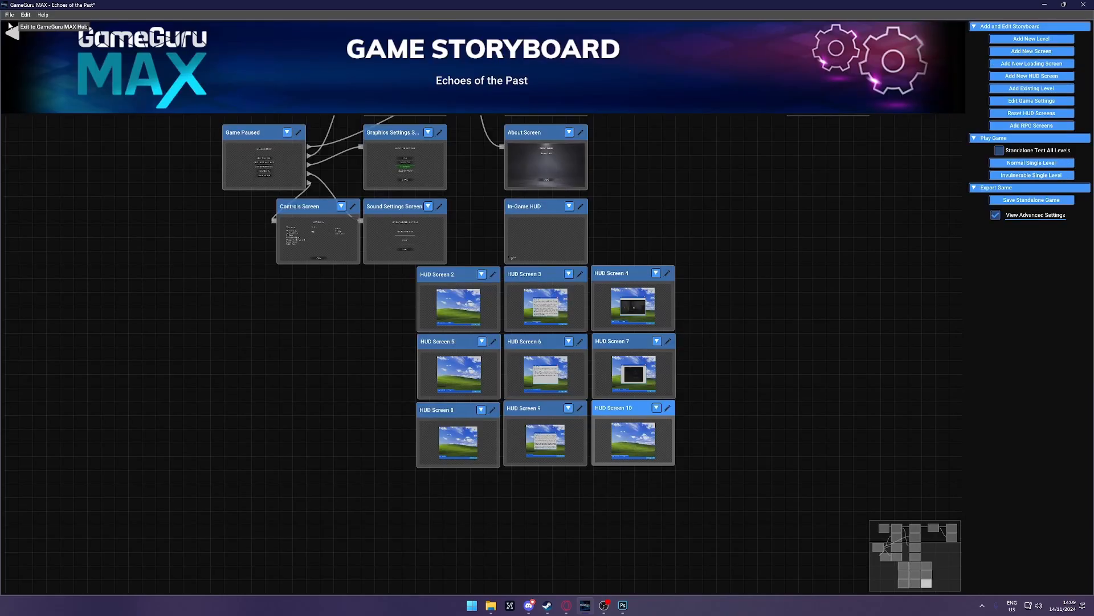